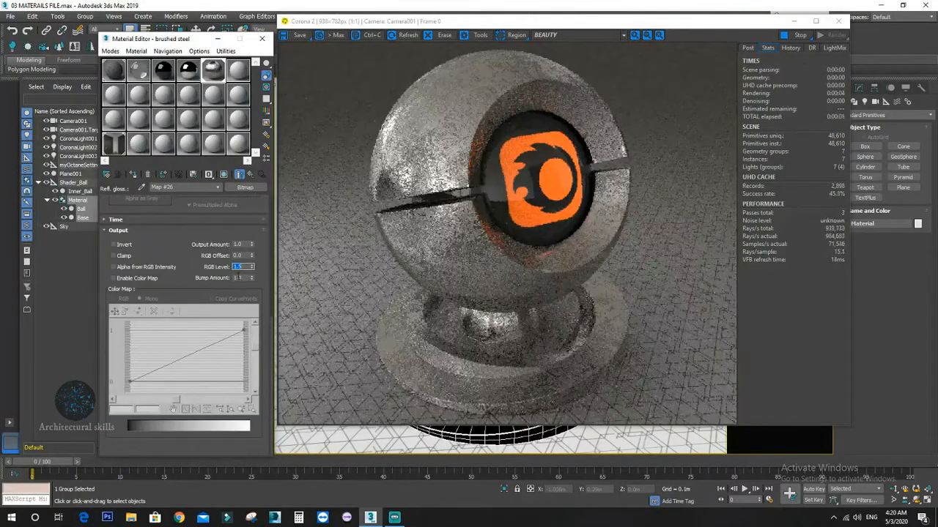
Set the RGB Offset of the reflection glossiness map's output to -0.3 and return to the parent material
{"action": "key", "text": "shift+Tab"}
{"action": "type", "text": "-0.3"}
{"action": "key", "text": "Tab"}
{"action": "left_click", "coordinate": [250, 174]}
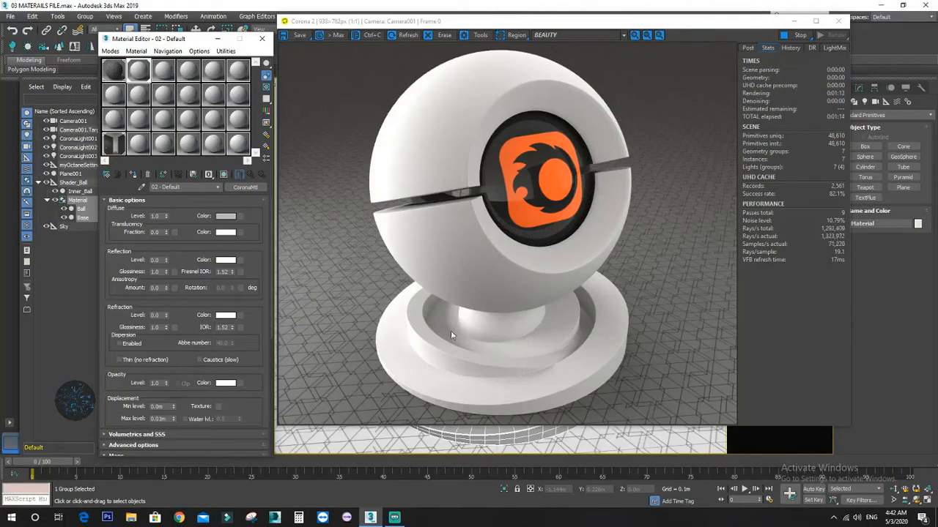
Set the material's diffuse level to 0 and its reflection level to 1
{"action": "double_click", "coordinate": [155, 216]}
{"action": "type", "text": "0"}
{"action": "key", "text": "Return"}
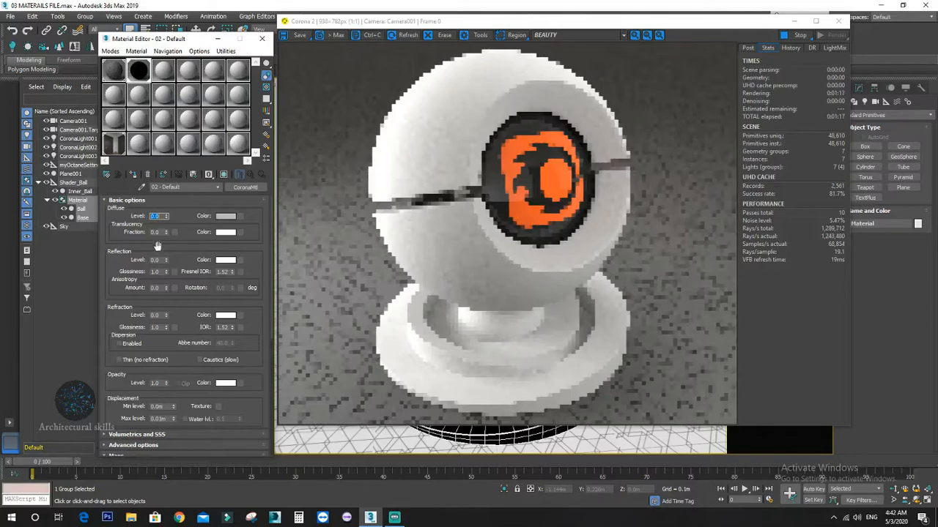
{"action": "double_click", "coordinate": [157, 260]}
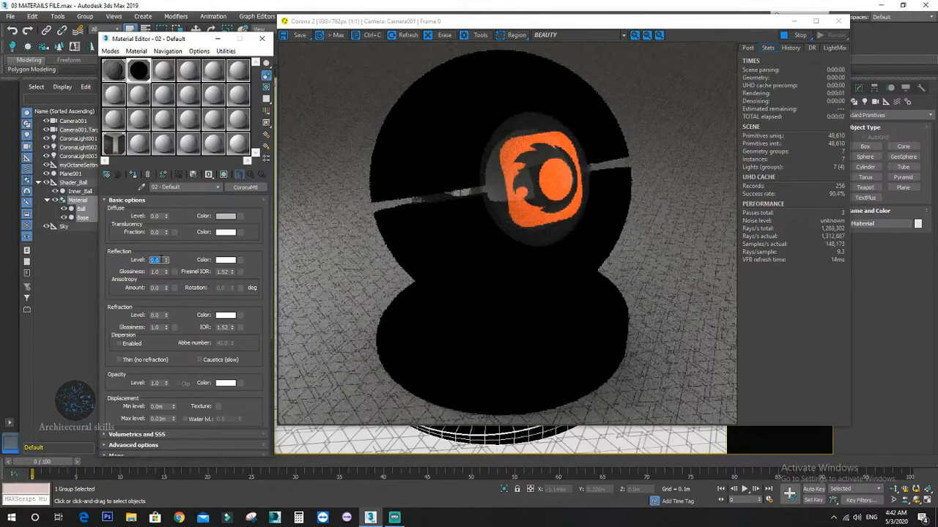
{"action": "type", "text": "1"}
{"action": "key", "text": "Return"}
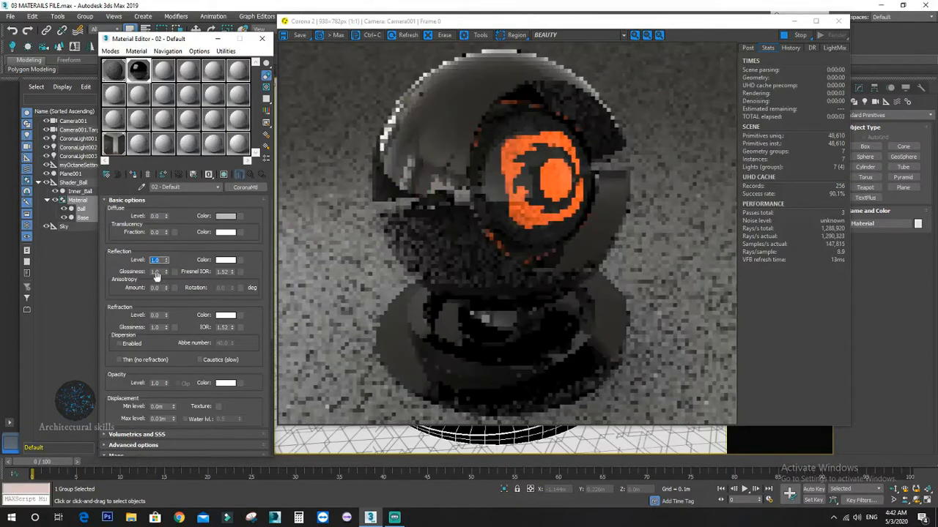
Set the refraction level to 1 to make the material clear glass
{"action": "double_click", "coordinate": [157, 315]}
{"action": "type", "text": "1"}
{"action": "key", "text": "Return"}
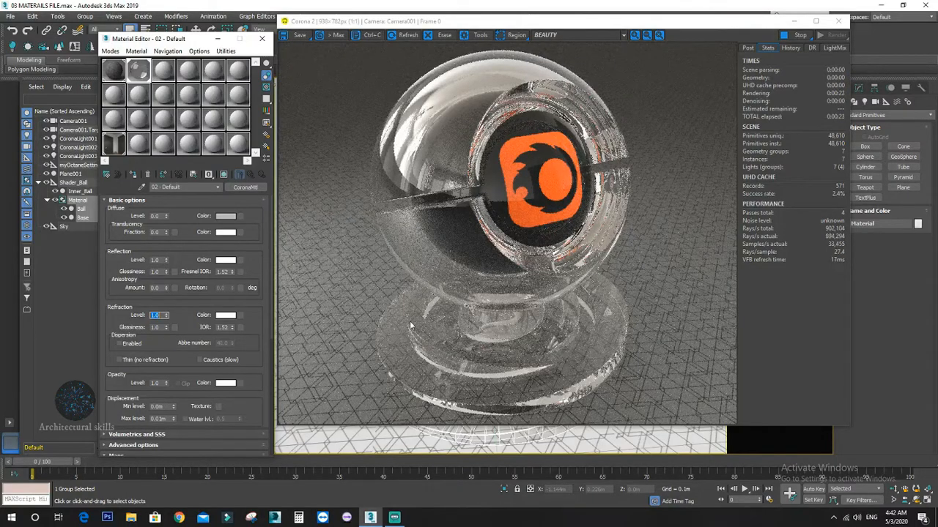
Copy the clear glass material into the next slot as "glass green" and assign it to the selected shader ball
{"action": "left_click", "coordinate": [136, 71]}
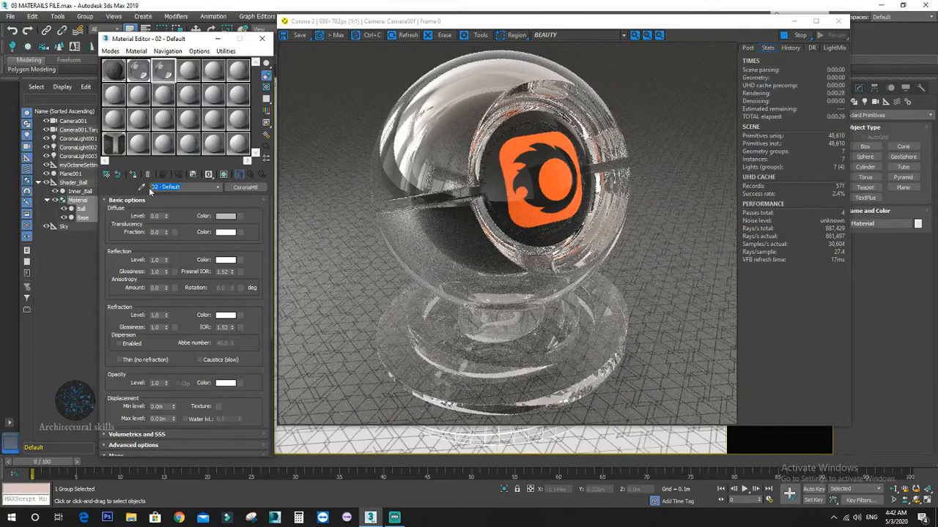
{"action": "type", "text": "glass green"}
{"action": "left_click", "coordinate": [132, 176]}
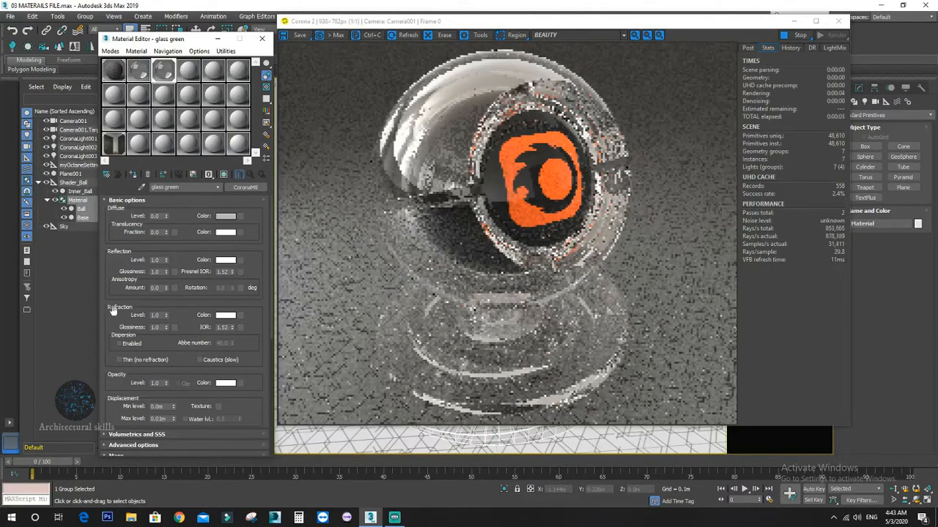
{"action": "left_click", "coordinate": [225, 315]}
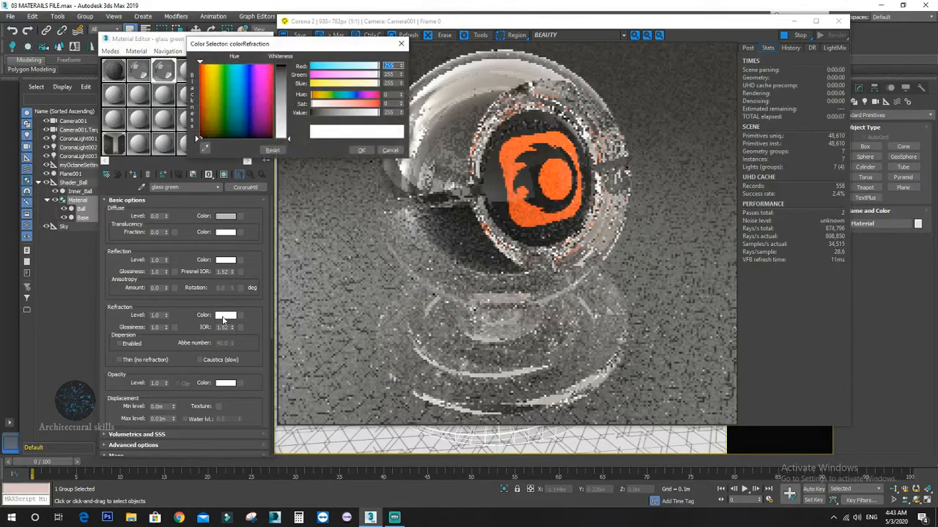
{"action": "left_click_drag", "start_coordinate": [346, 99], "coordinate": [334, 99]}
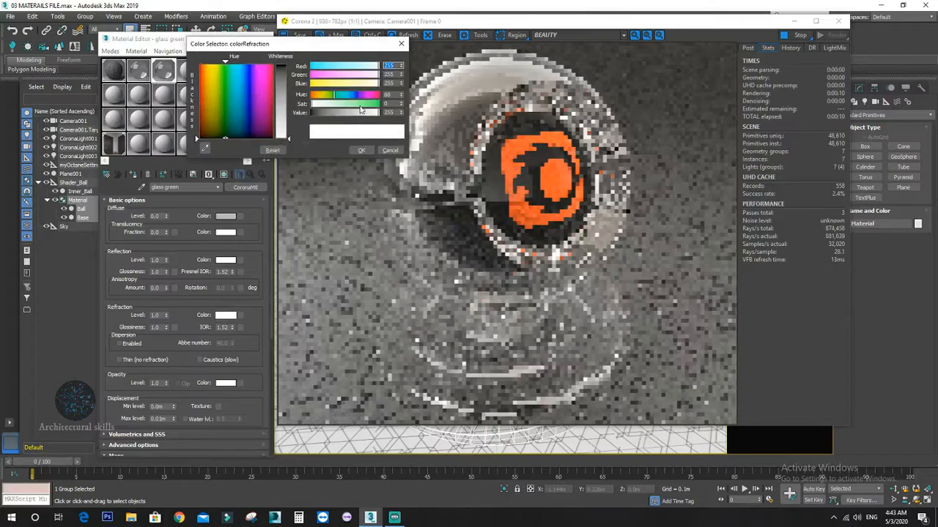
{"action": "left_click", "coordinate": [360, 105]}
{"action": "left_click", "coordinate": [332, 112]}
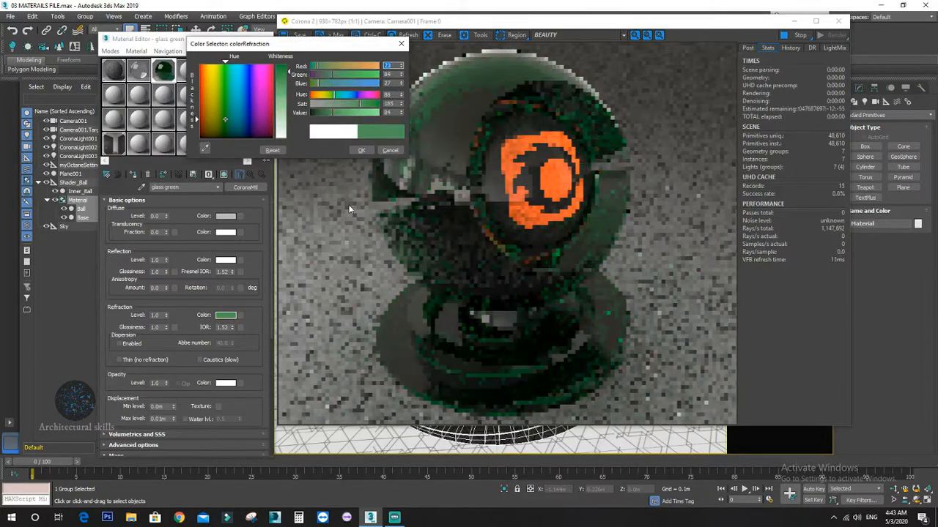
{"action": "left_click", "coordinate": [342, 112]}
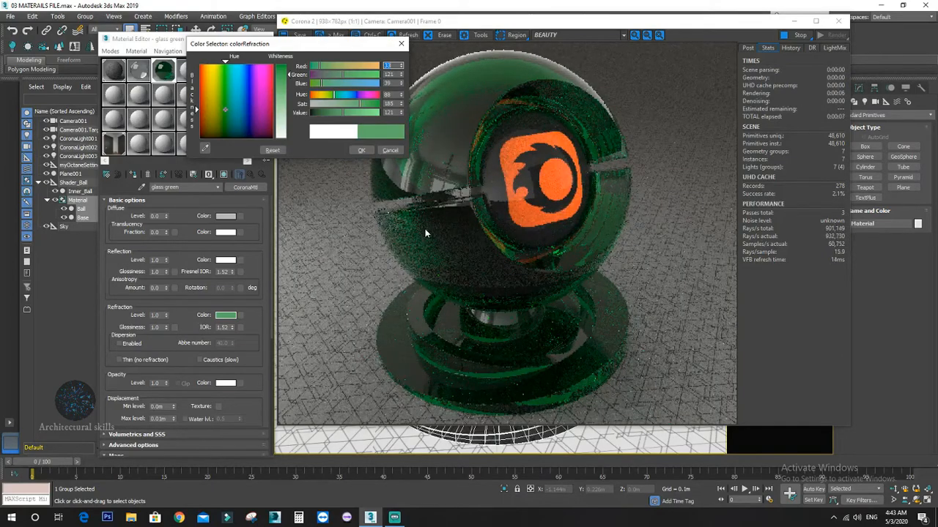
{"action": "left_click", "coordinate": [383, 152]}
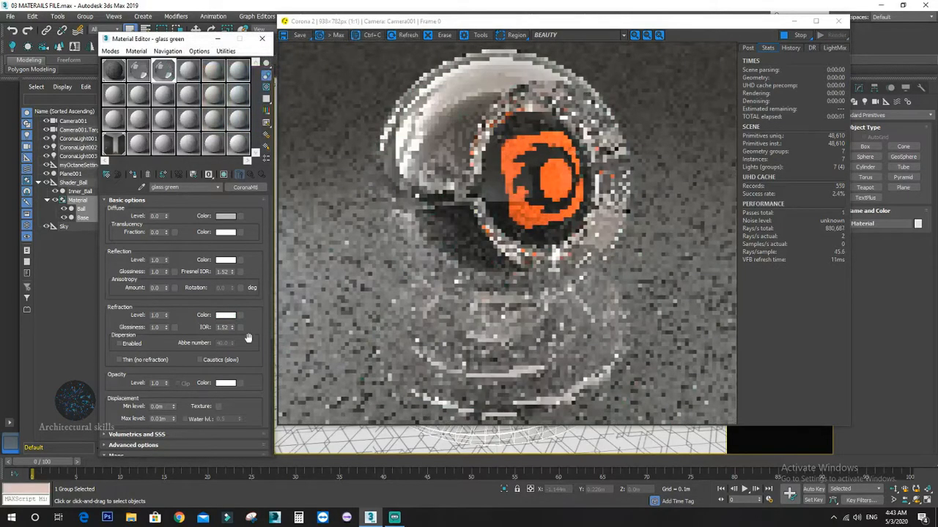
Set the volumetric absorption color of the glass green material to green with hue 86, saturation 192 and value 97
{"action": "left_click_drag", "start_coordinate": [258, 328], "coordinate": [259, 219]}
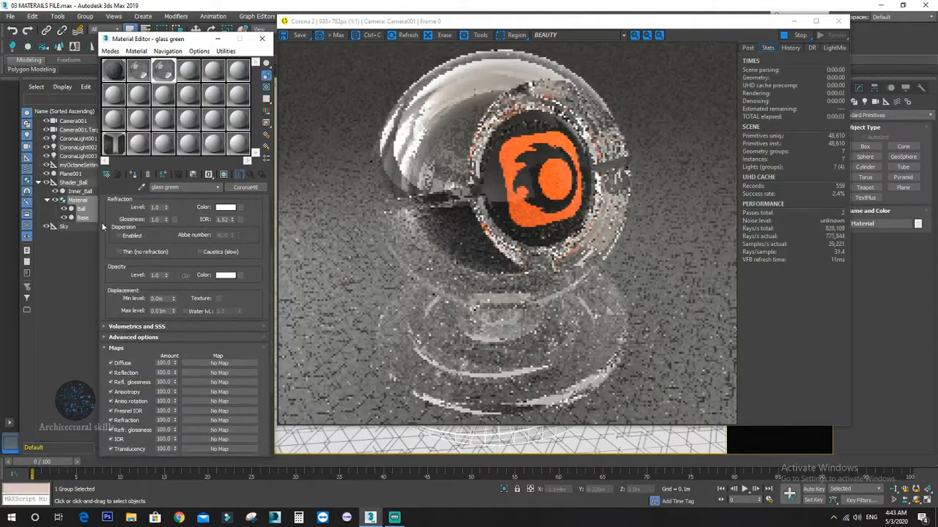
{"action": "left_click", "coordinate": [126, 327]}
{"action": "scroll", "coordinate": [121, 293], "scroll_direction": "down", "scroll_amount": 3}
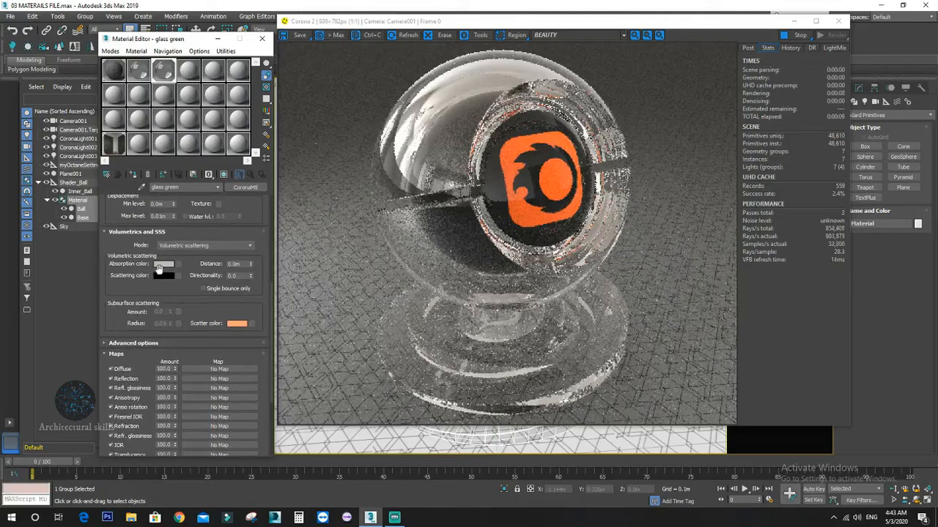
{"action": "left_click", "coordinate": [165, 268]}
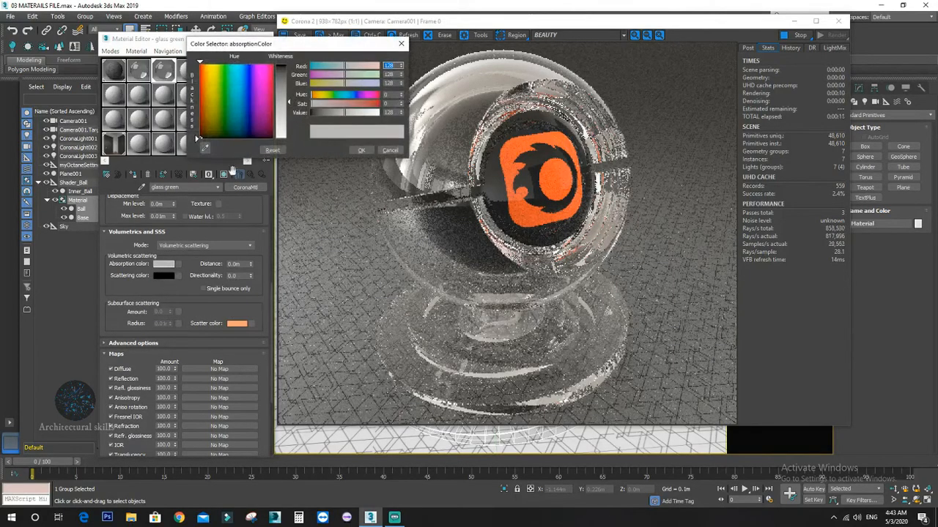
{"action": "left_click_drag", "start_coordinate": [234, 102], "coordinate": [222, 64]}
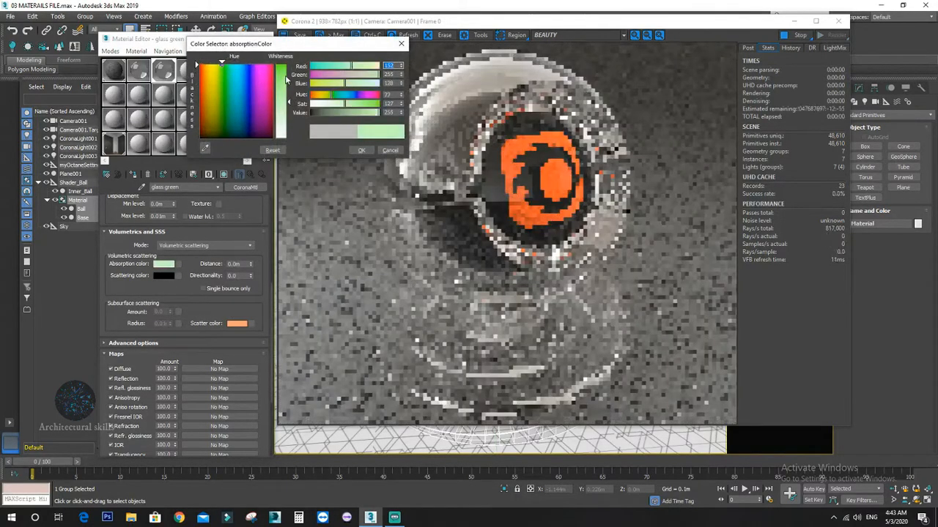
{"action": "left_click", "coordinate": [361, 104]}
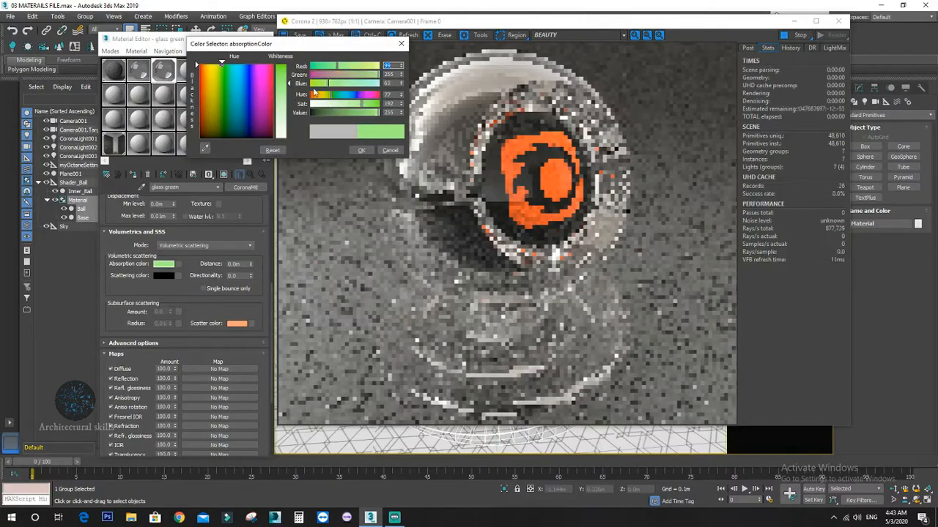
{"action": "left_click_drag", "start_coordinate": [375, 112], "coordinate": [337, 112]}
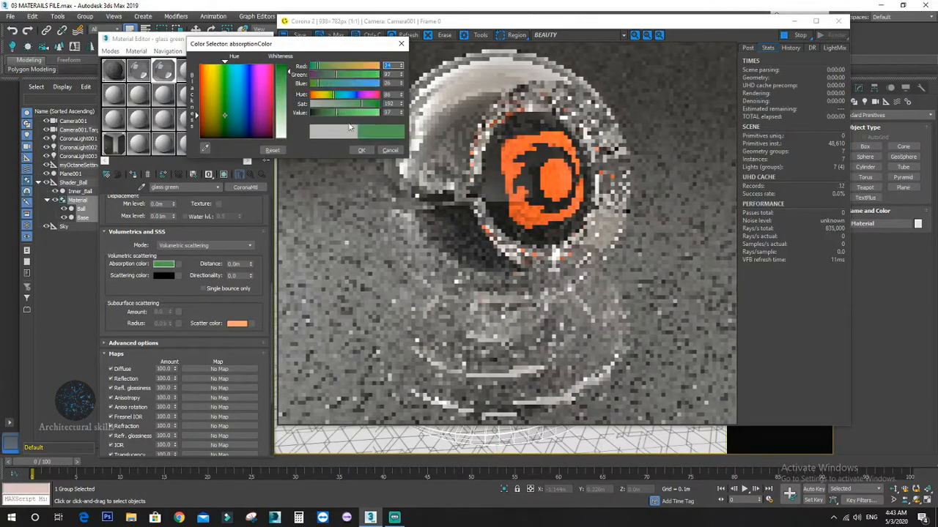
{"action": "left_click", "coordinate": [362, 151]}
Set the volumetric absorption distance to 0.3 m
{"action": "left_click", "coordinate": [235, 264]}
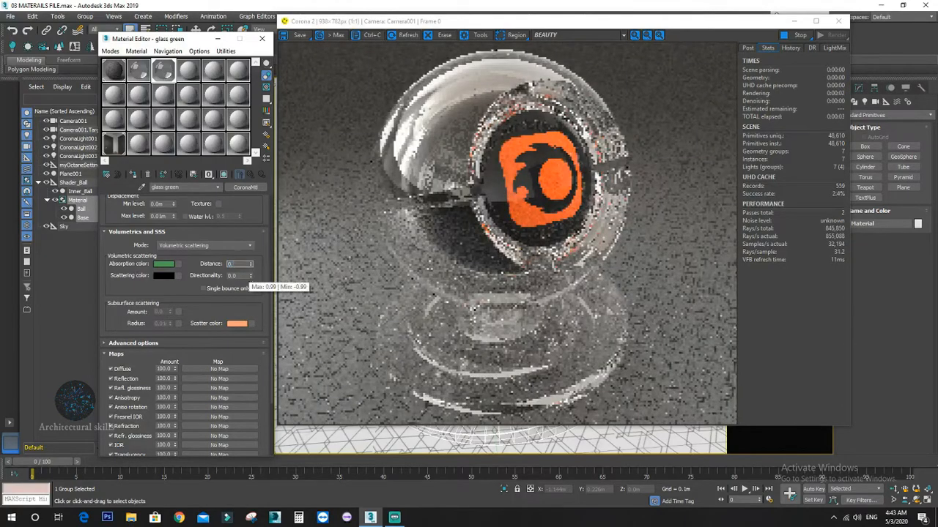
{"action": "type", "text": "0.3"}
{"action": "key", "text": "Return"}
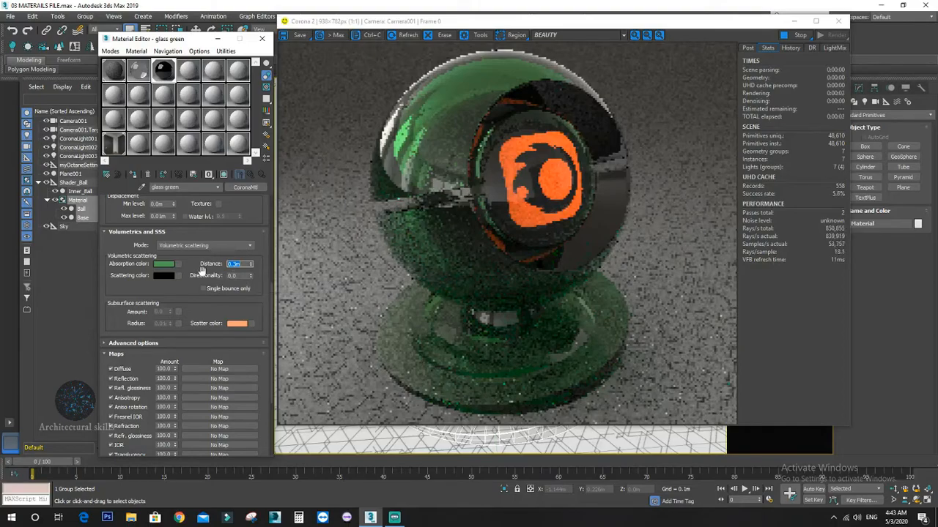
Try a larger absorption distance for a lighter glass tint and return it to 0.3 m
{"action": "type", "text": "2"}
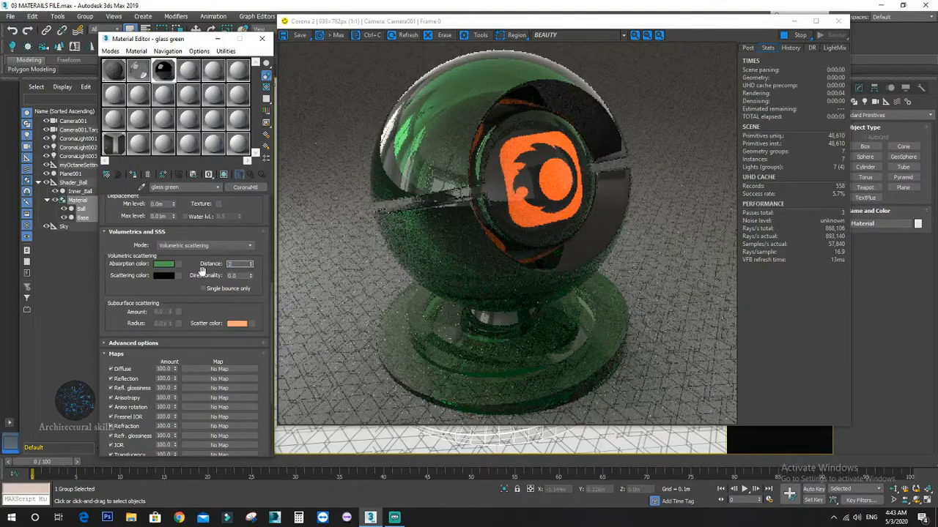
{"action": "key", "text": "Return"}
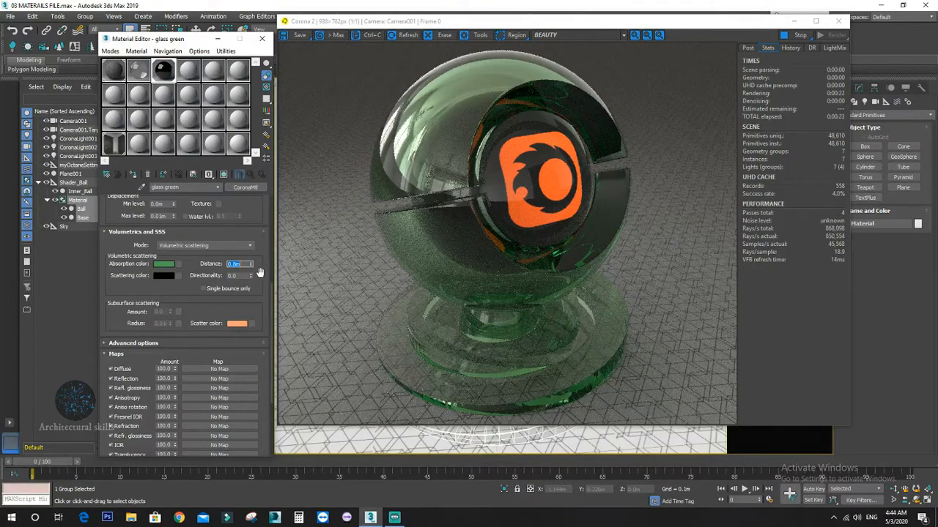
{"action": "type", "text": "3"}
{"action": "key", "text": "Return"}
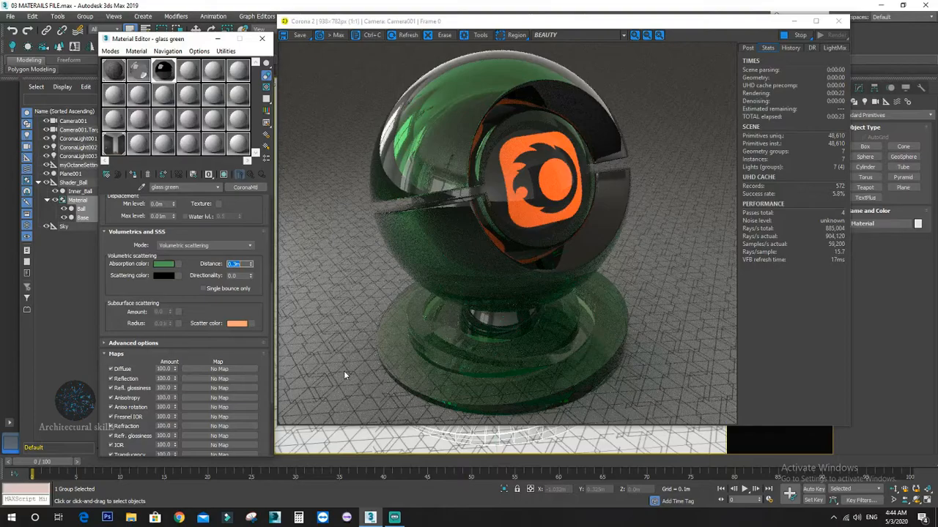
Change the glass absorption color to orange with hue 18, saturation 206 and value 234
{"action": "left_click", "coordinate": [163, 264]}
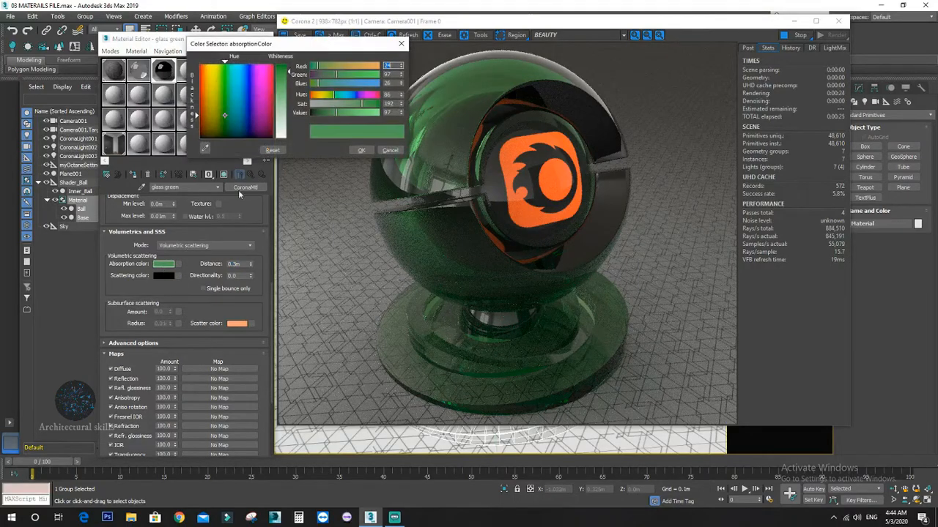
{"action": "left_click", "coordinate": [261, 70]}
{"action": "left_click_drag", "start_coordinate": [337, 113], "coordinate": [324, 112]}
{"action": "left_click", "coordinate": [374, 75]}
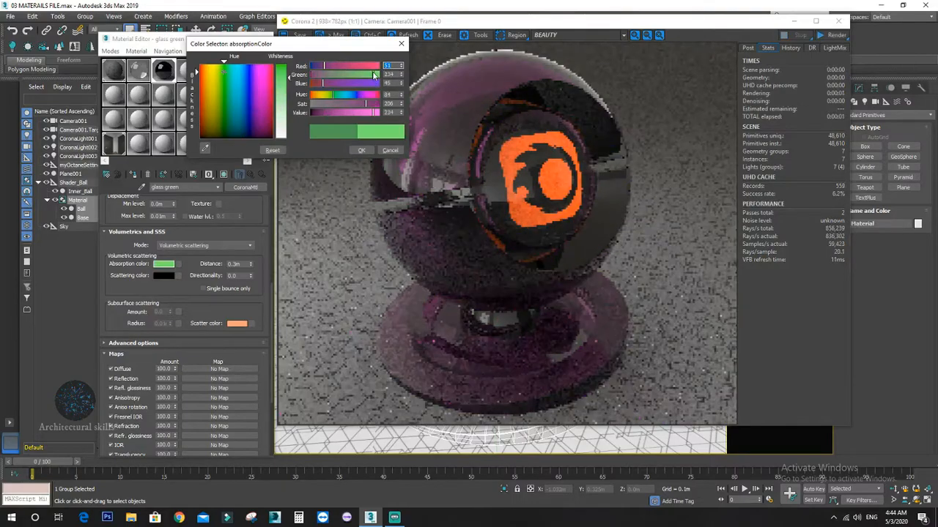
{"action": "left_click", "coordinate": [346, 95]}
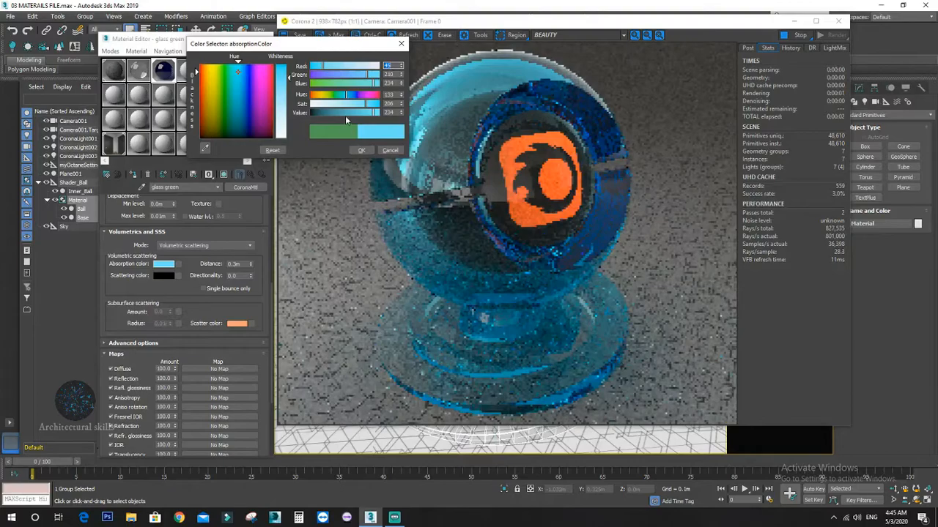
{"action": "left_click", "coordinate": [314, 95]}
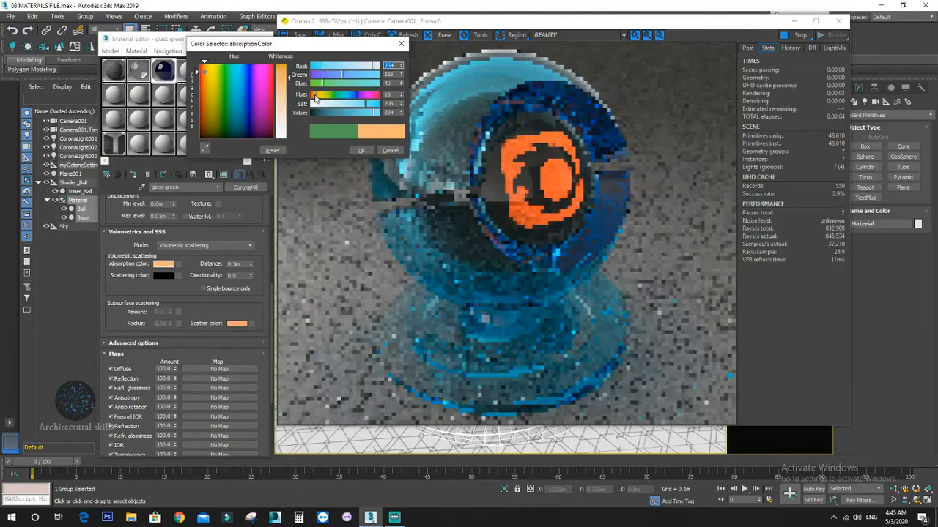
{"action": "left_click", "coordinate": [361, 149]}
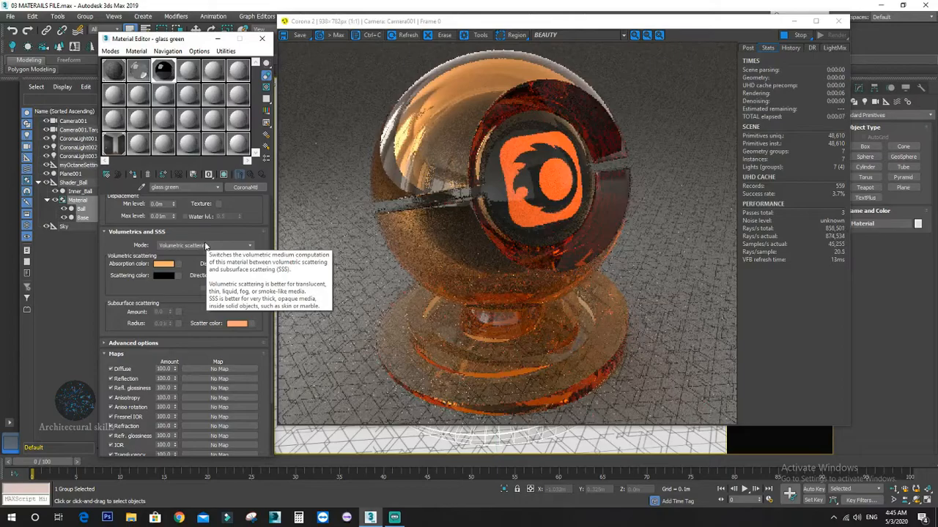
Name the material in the next unused slot "chrome" and assign it to the selected shader ball
{"action": "left_click", "coordinate": [189, 73]}
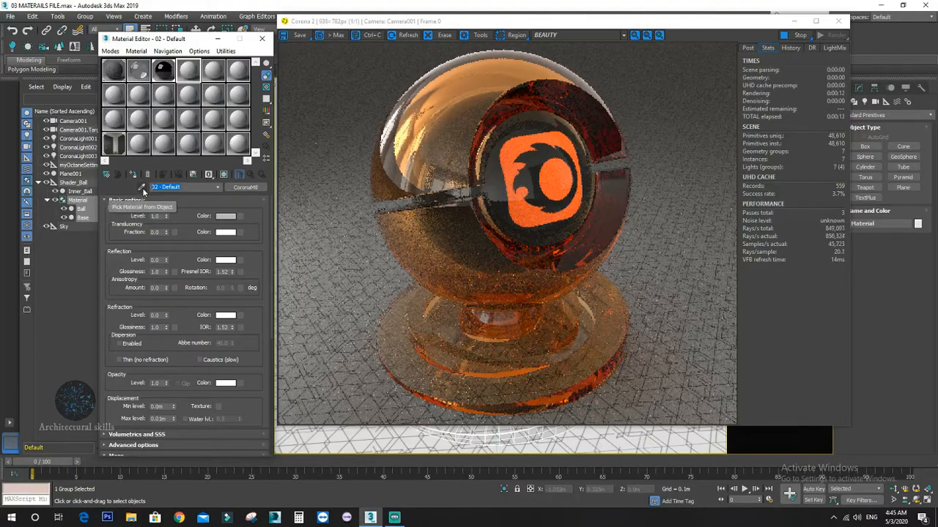
{"action": "type", "text": "chrome"}
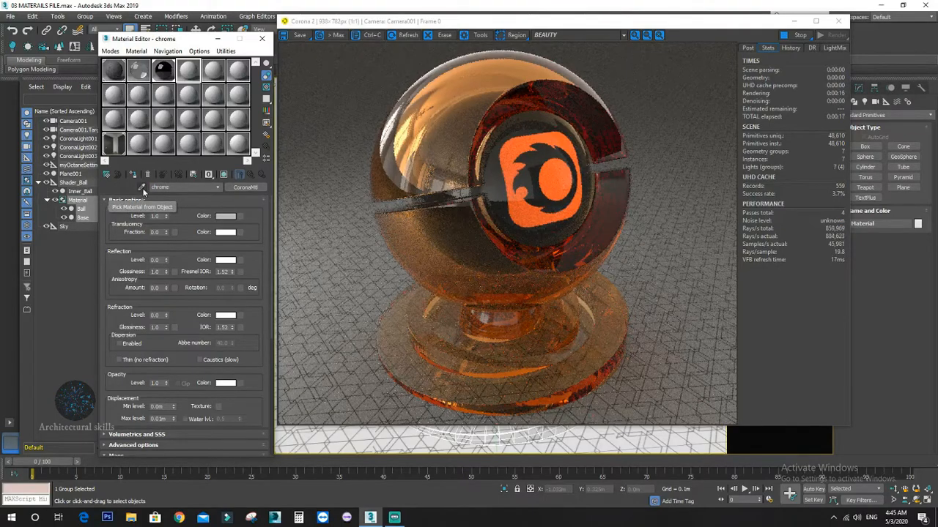
{"action": "left_click", "coordinate": [134, 174]}
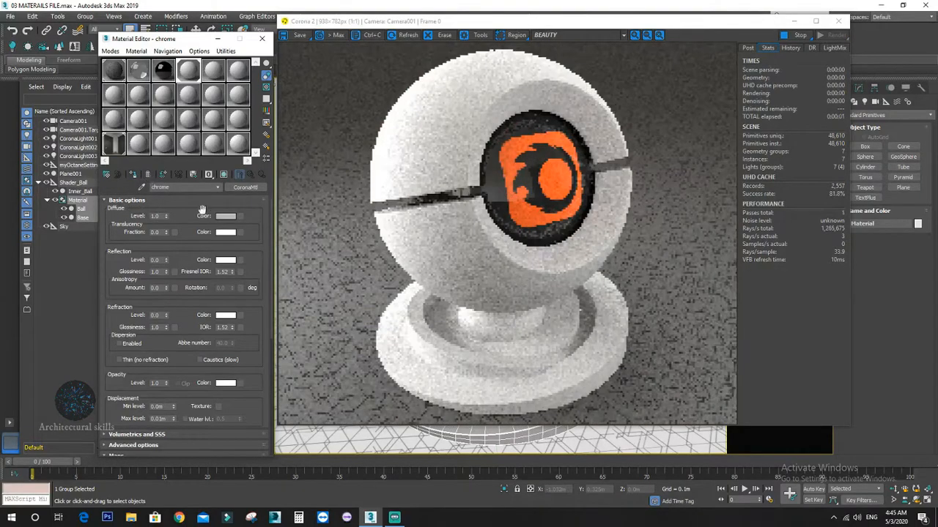
Set the chrome material's diffuse level to 0 and its reflection level to 0.95
{"action": "double_click", "coordinate": [156, 216]}
{"action": "type", "text": "0"}
{"action": "key", "text": "Return"}
{"action": "left_click", "coordinate": [158, 260]}
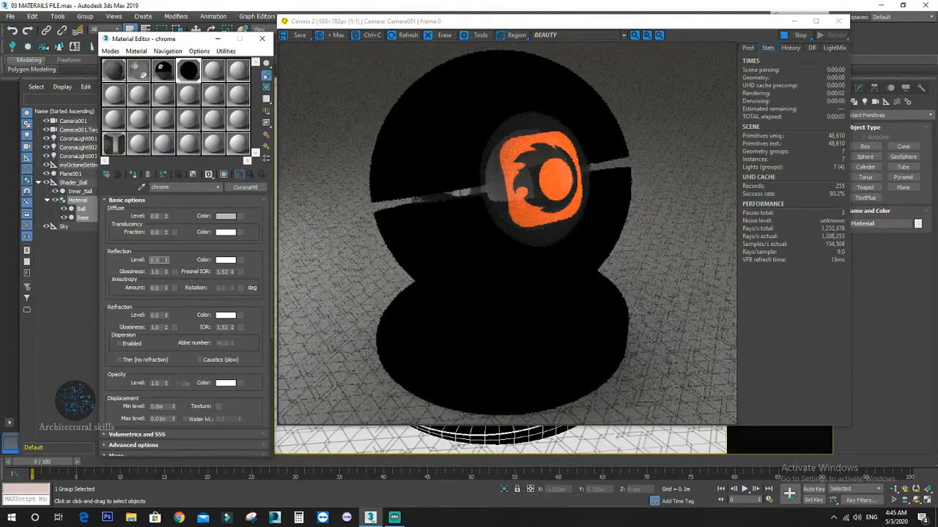
{"action": "type", "text": "0.9"}
{"action": "key", "text": "Return"}
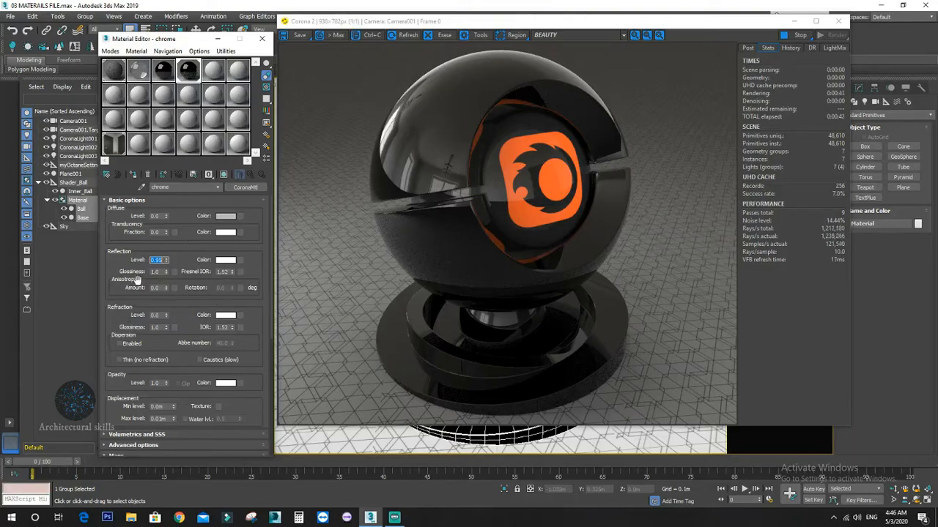
Set the chrome material's Fresnel IOR to 50
{"action": "double_click", "coordinate": [222, 271]}
{"action": "type", "text": "50"}
{"action": "key", "text": "Return"}
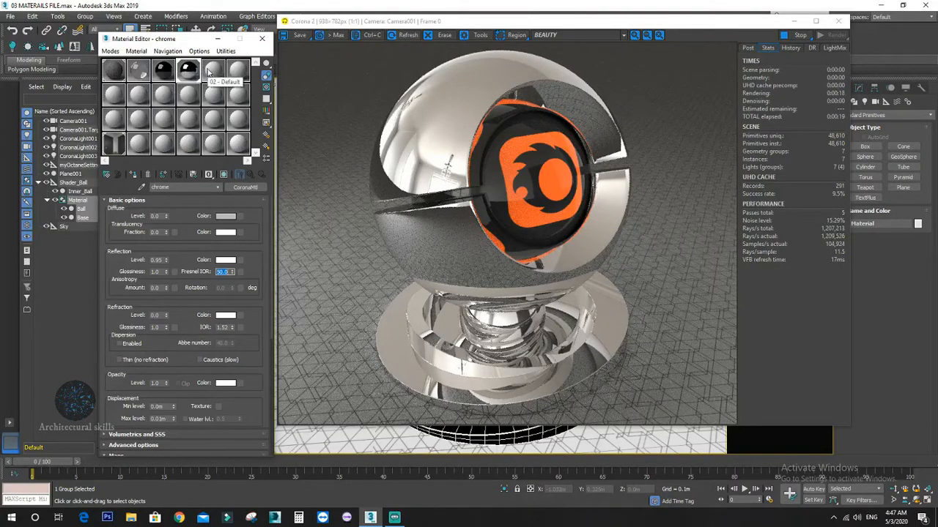
Assign the next unused material to the selected shader ball and name it "burshed steel"
{"action": "left_click", "coordinate": [212, 71]}
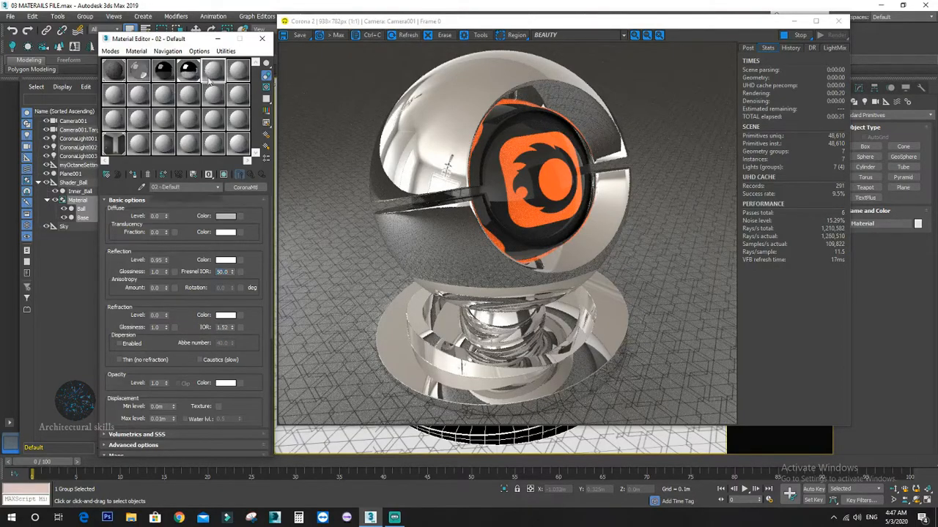
{"action": "left_click", "coordinate": [134, 172]}
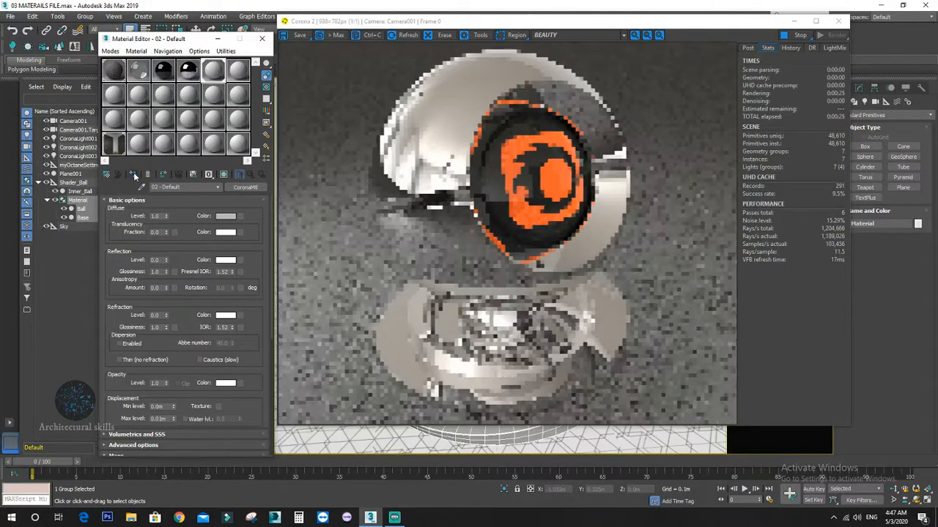
{"action": "left_click_drag", "start_coordinate": [178, 186], "coordinate": [137, 188]}
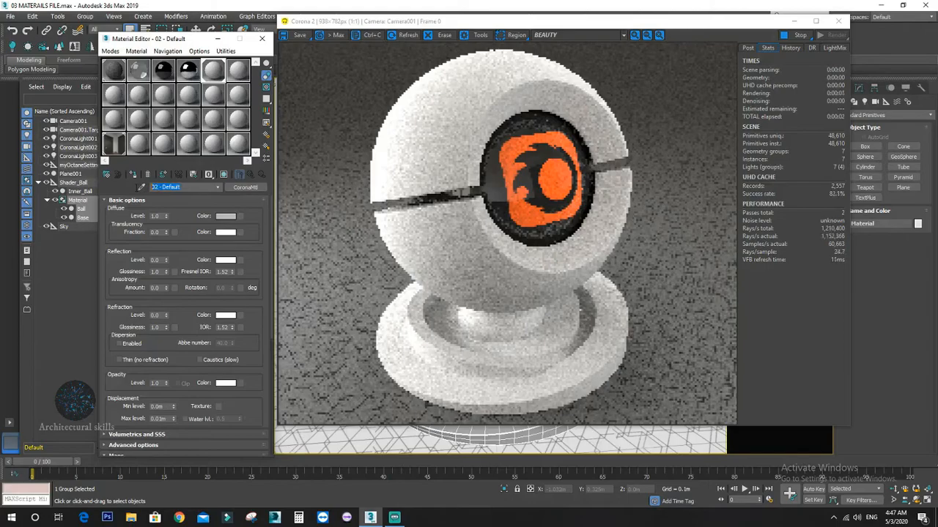
{"action": "type", "text": "burshed"}
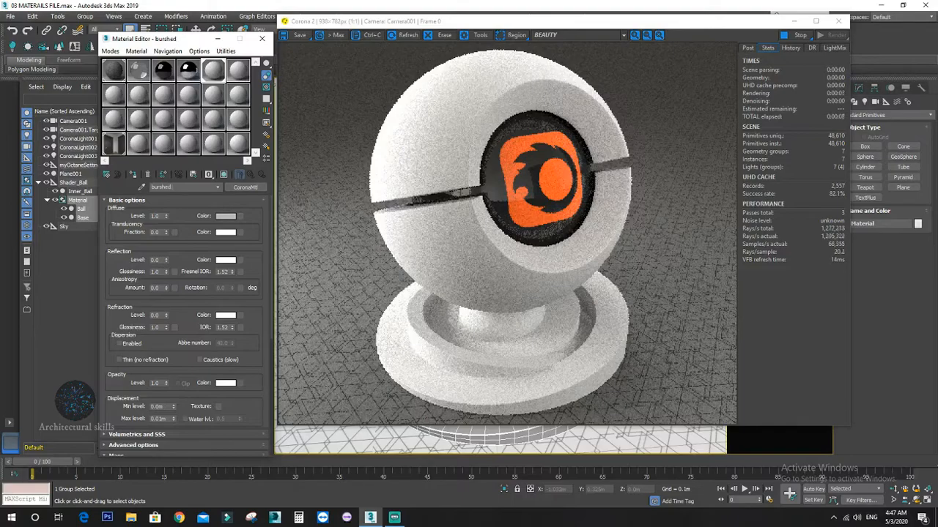
{"action": "type", "text": " steel"}
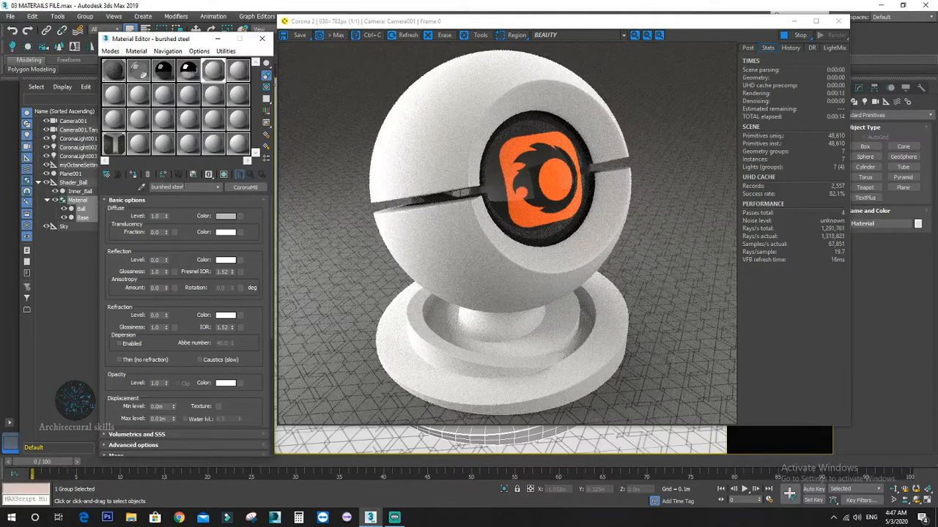
Set the burshed steel material's diffuse level to 0 and its reflection level to 0.8
{"action": "double_click", "coordinate": [157, 216]}
{"action": "type", "text": "0"}
{"action": "key", "text": "Return"}
{"action": "double_click", "coordinate": [156, 260]}
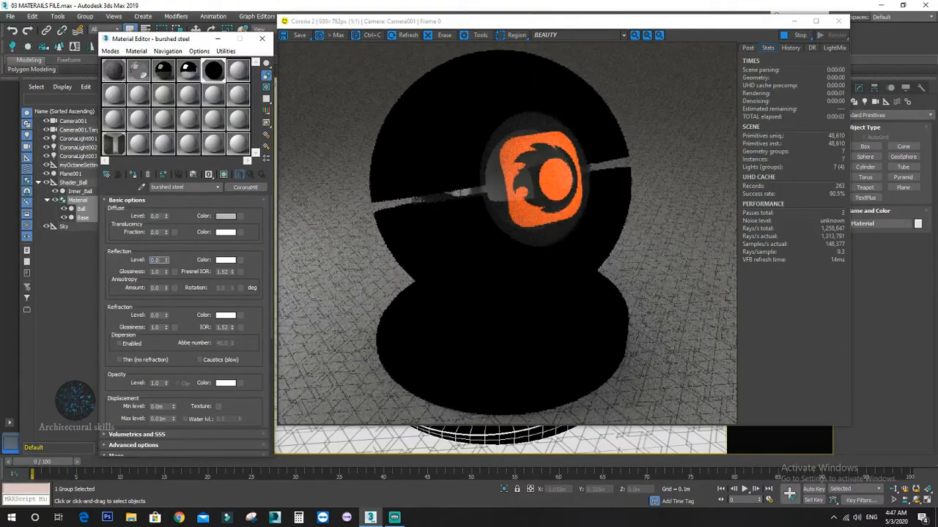
{"action": "type", "text": "0.8"}
{"action": "key", "text": "Return"}
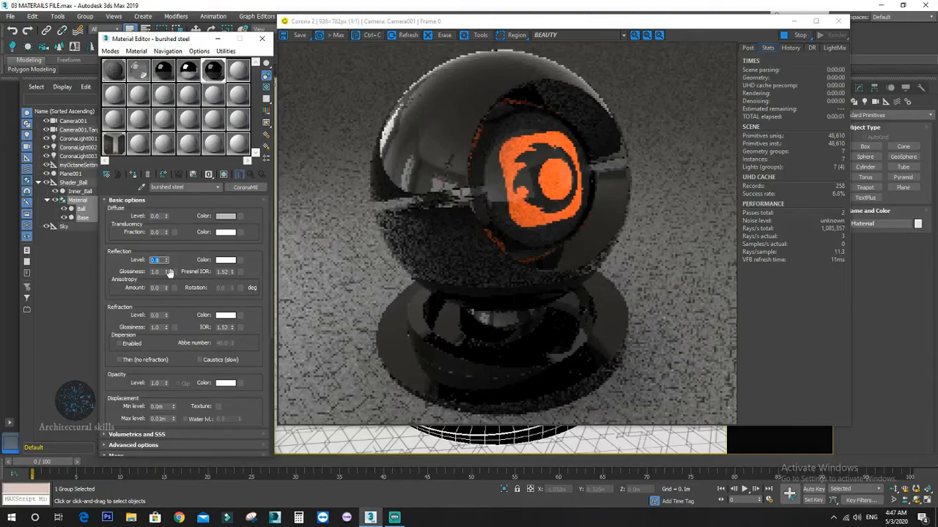
Set the steel material's Fresnel IOR to 10 and its reflection glossiness to 0.5
{"action": "double_click", "coordinate": [223, 272]}
{"action": "type", "text": "30"}
{"action": "key", "text": "Return"}
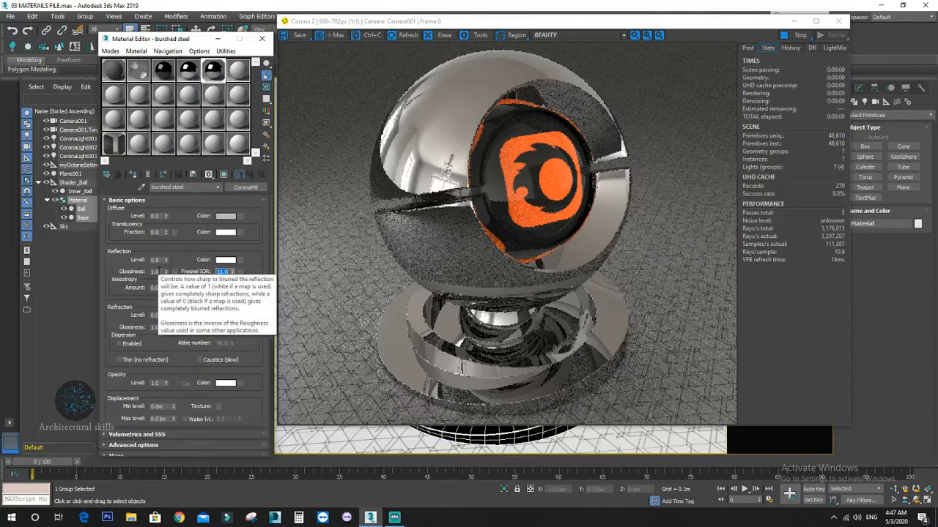
{"action": "double_click", "coordinate": [156, 272]}
{"action": "type", "text": "0.5"}
{"action": "key", "text": "Return"}
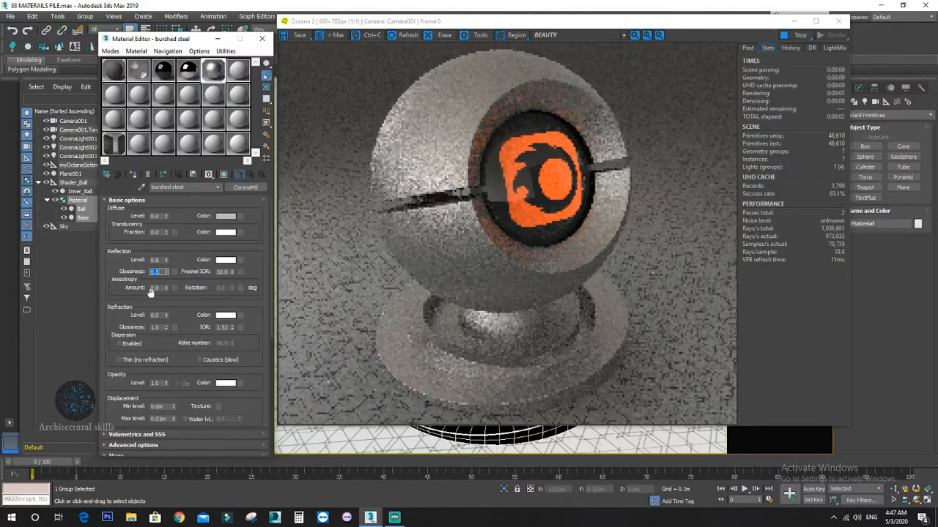
Try reflection glossiness values of 0.4, 0.5 and 0.55 on the steel material
{"action": "type", "text": "0.4"}
{"action": "key", "text": "Return"}
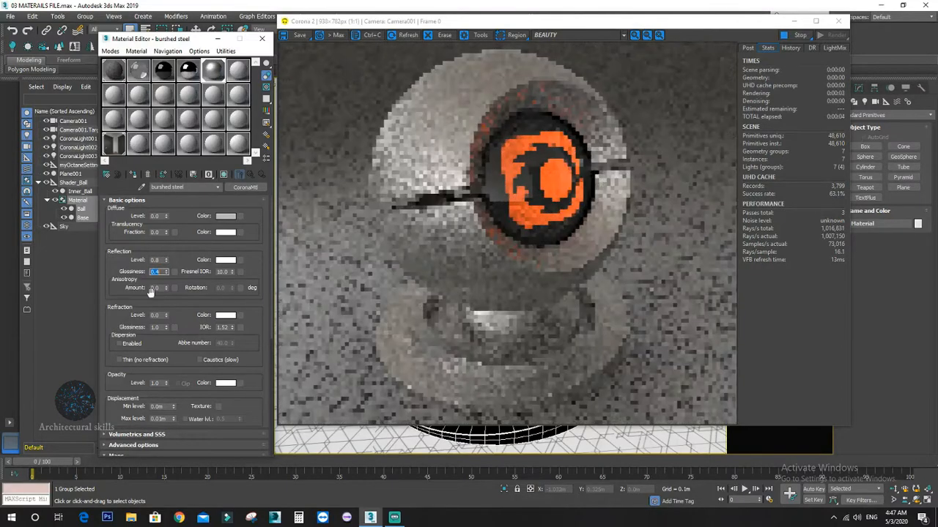
{"action": "type", "text": "0.5"}
{"action": "key", "text": "Return"}
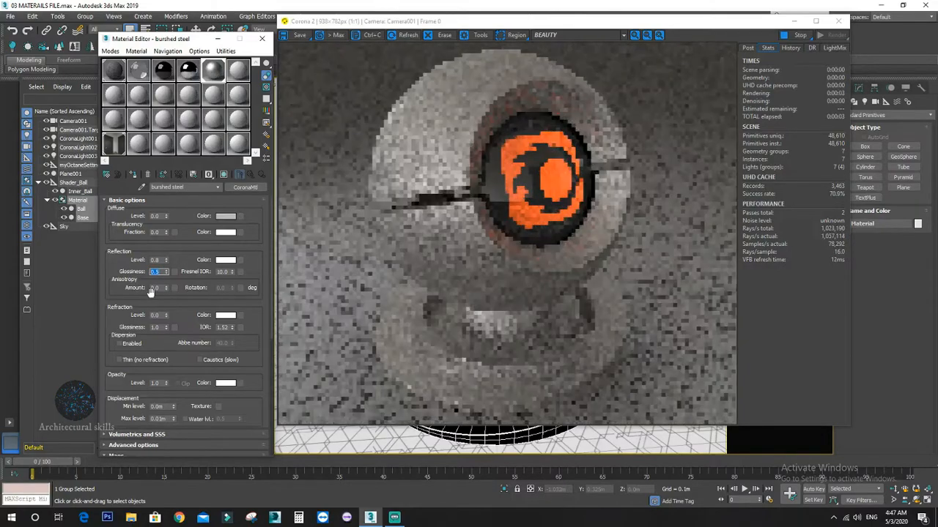
{"action": "type", "text": "0.55"}
{"action": "key", "text": "Return"}
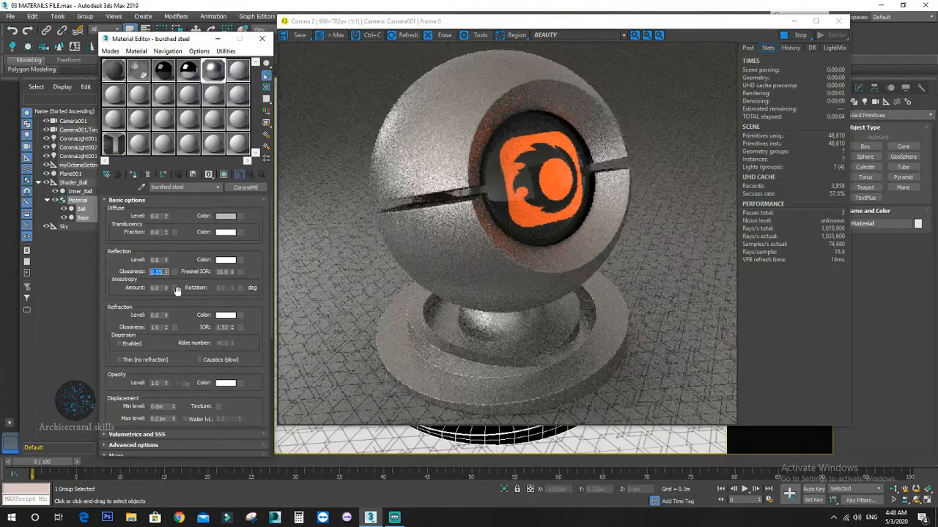
Set the steel reflection's anisotropy amount to 0.48 and its rotation to 90 degrees
{"action": "left_click_drag", "start_coordinate": [166, 288], "coordinate": [167, 265]}
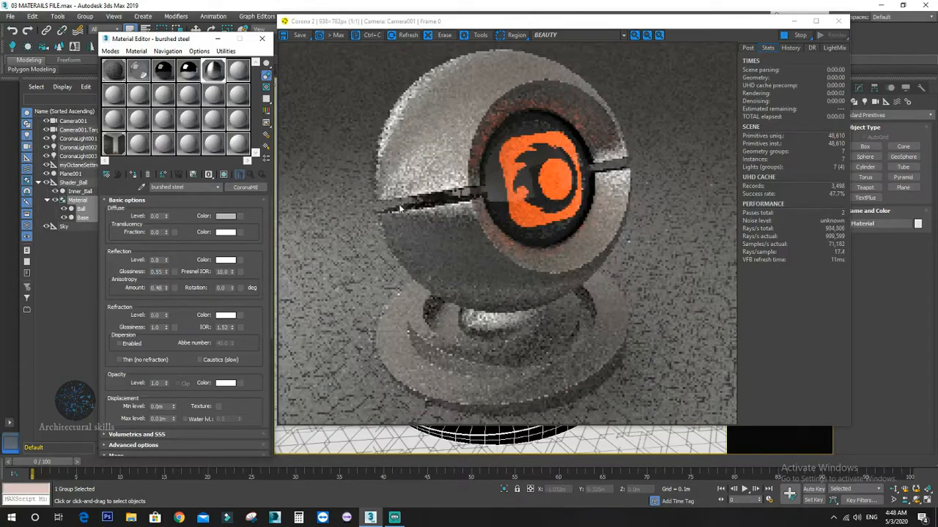
{"action": "double_click", "coordinate": [224, 288]}
{"action": "type", "text": "90"}
{"action": "key", "text": "Return"}
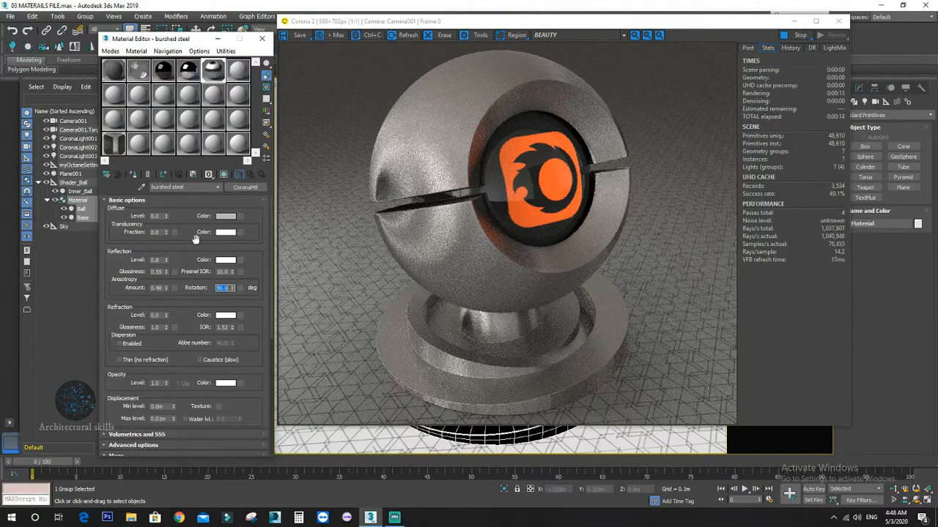
Set the anisotropic steel's reflection glossiness to 0.5
{"action": "double_click", "coordinate": [157, 272]}
{"action": "type", "text": "0.5"}
{"action": "key", "text": "Return"}
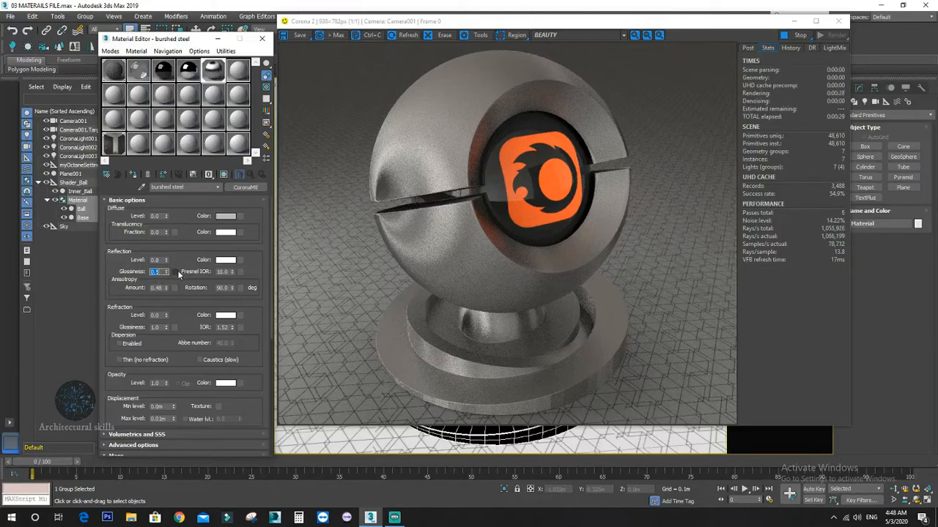
Load 002_RV_TEXTURE_SCRATCHES.jpg from the metal folder as a bitmap map for the reflection glossiness
{"action": "left_click", "coordinate": [175, 272]}
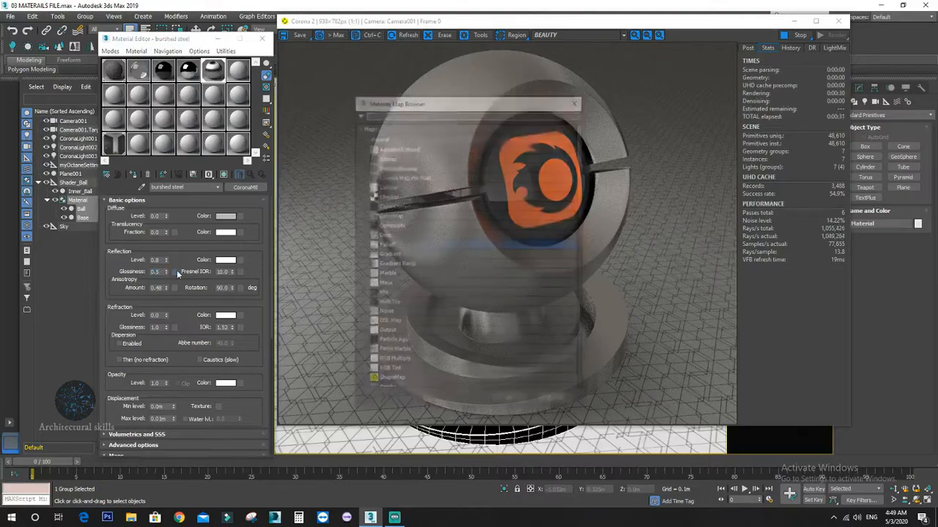
{"action": "left_click", "coordinate": [396, 158]}
{"action": "double_click", "coordinate": [396, 157]}
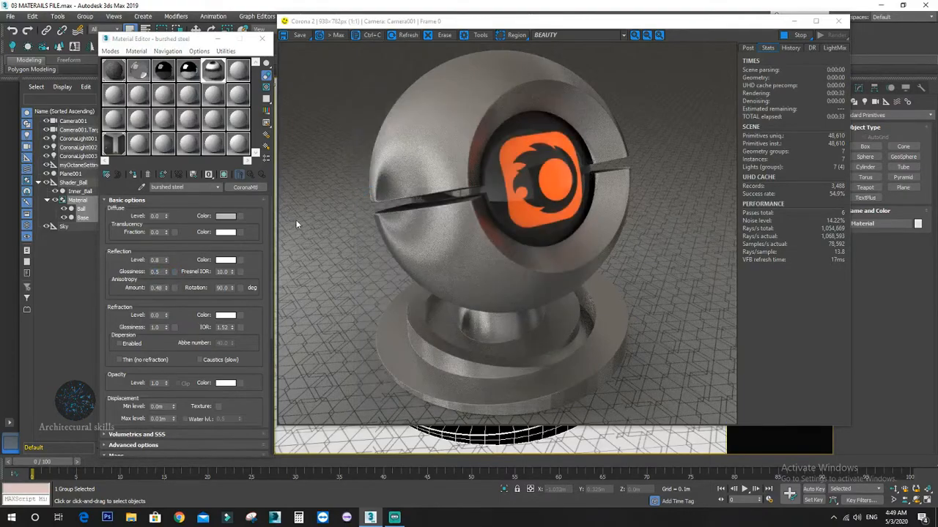
{"action": "left_click", "coordinate": [208, 51]}
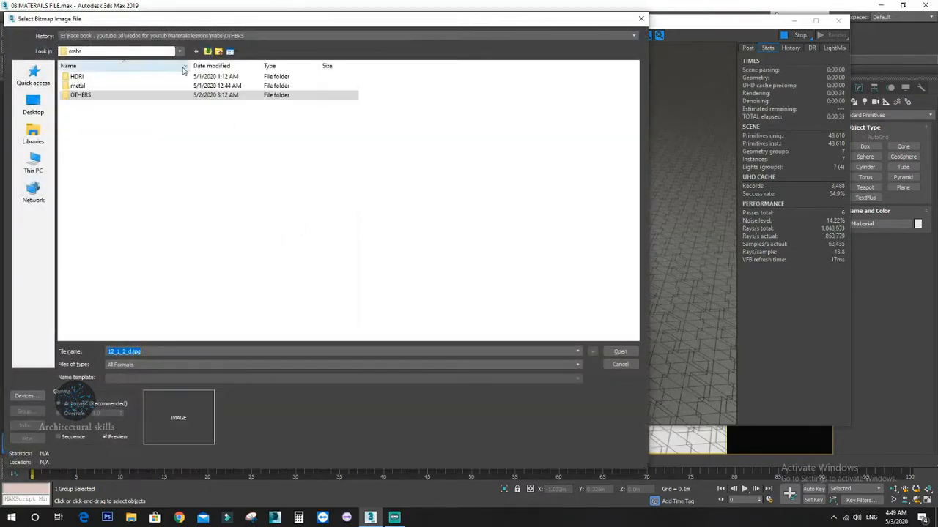
{"action": "double_click", "coordinate": [97, 85]}
{"action": "left_click", "coordinate": [131, 105]}
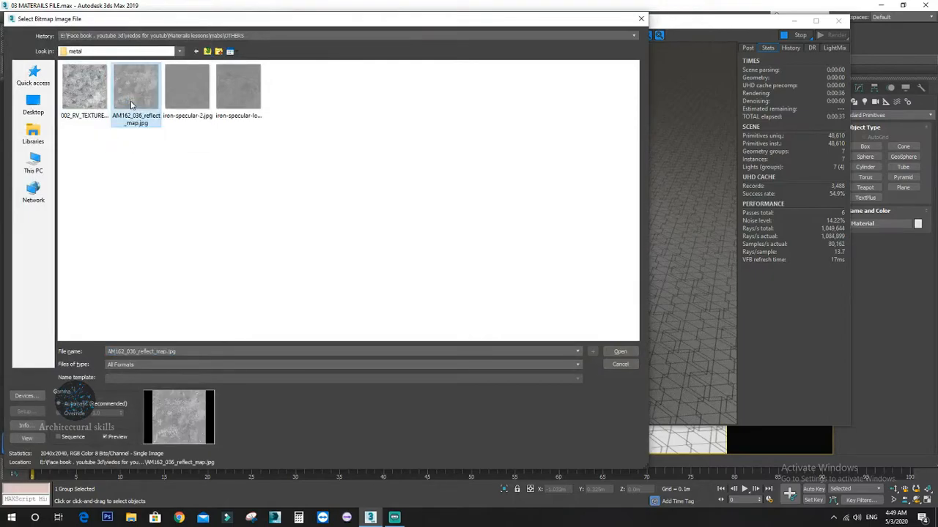
{"action": "left_click", "coordinate": [102, 102]}
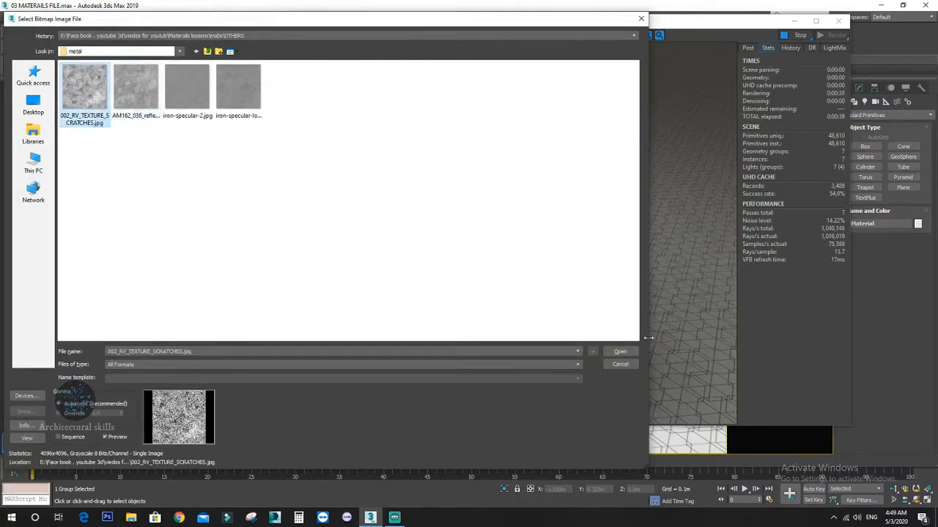
{"action": "left_click", "coordinate": [620, 352]}
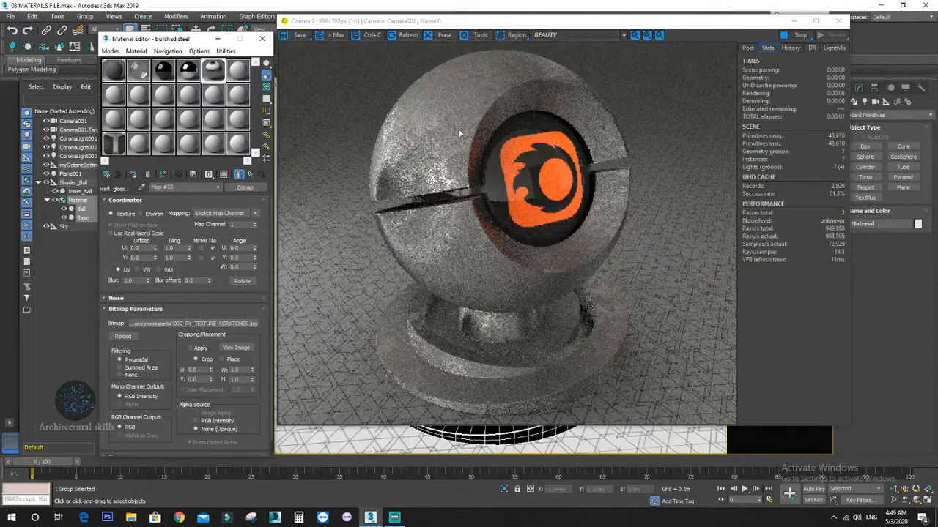
Set the scratches bitmap's output RGB level to 1.3 and its RGB offset to -0.1
{"action": "scroll", "coordinate": [170, 364], "scroll_direction": "down", "scroll_amount": 1}
{"action": "scroll", "coordinate": [170, 364], "scroll_direction": "down", "scroll_amount": 2}
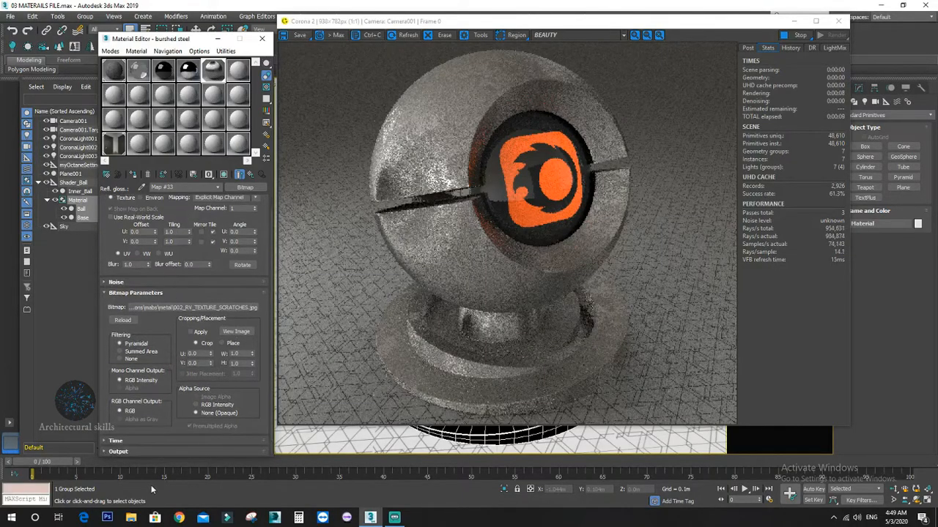
{"action": "left_click", "coordinate": [146, 451]}
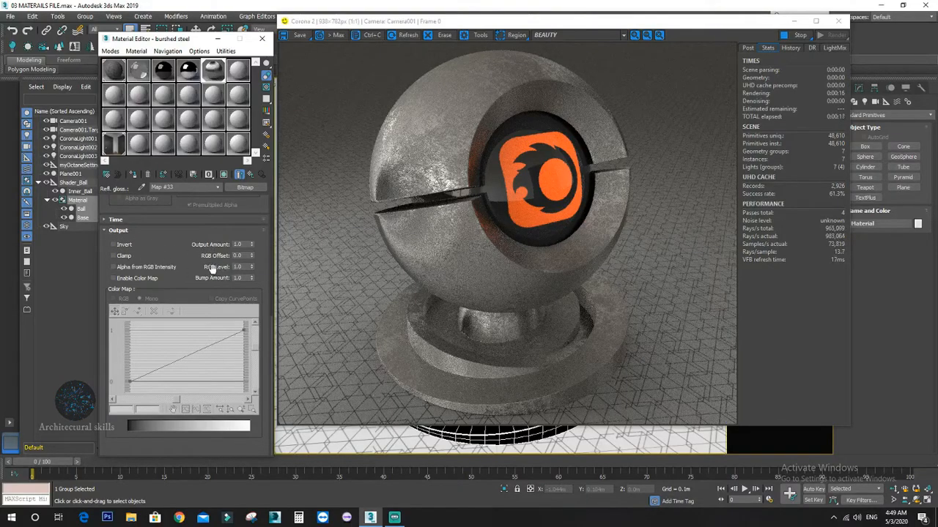
{"action": "double_click", "coordinate": [242, 266]}
{"action": "key", "text": "Return"}
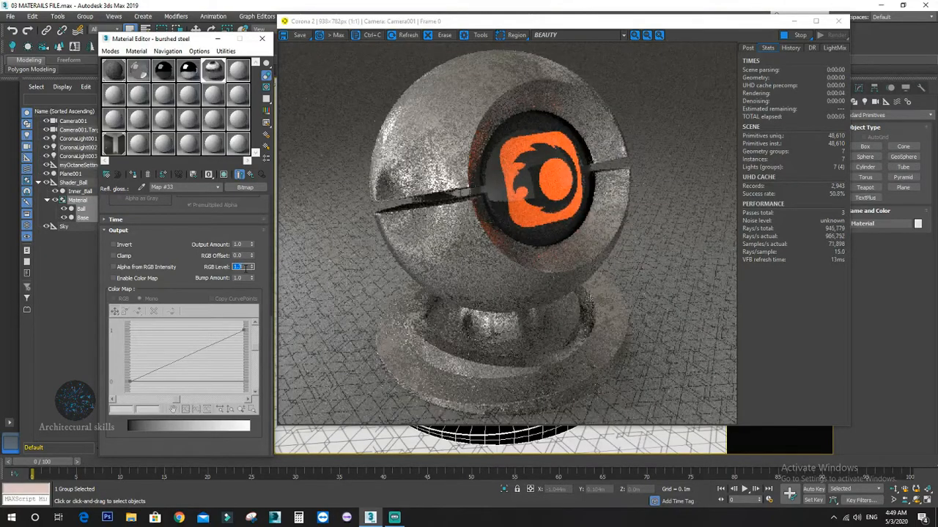
{"action": "left_click", "coordinate": [239, 256]}
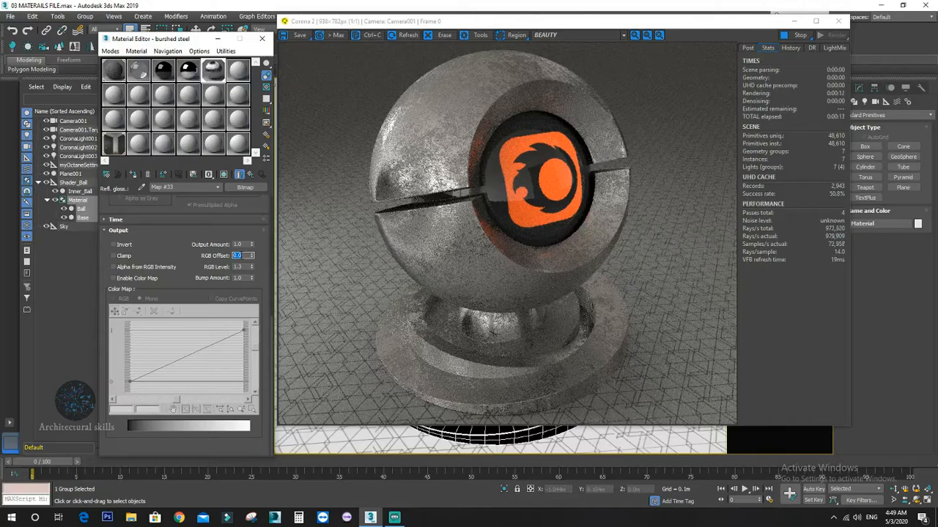
{"action": "type", "text": "-0.3"}
{"action": "key", "text": "Return"}
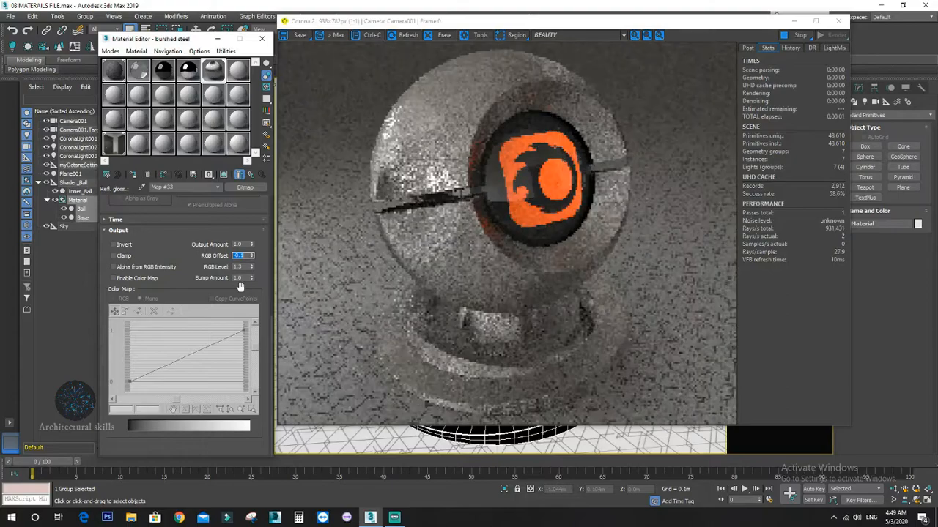
Raise the scratches bitmap's RGB level to 2, set its RGB offset to -0.3, and return to the parent material
{"action": "key", "text": "Tab"}
{"action": "type", "text": "2"}
{"action": "key", "text": "Return"}
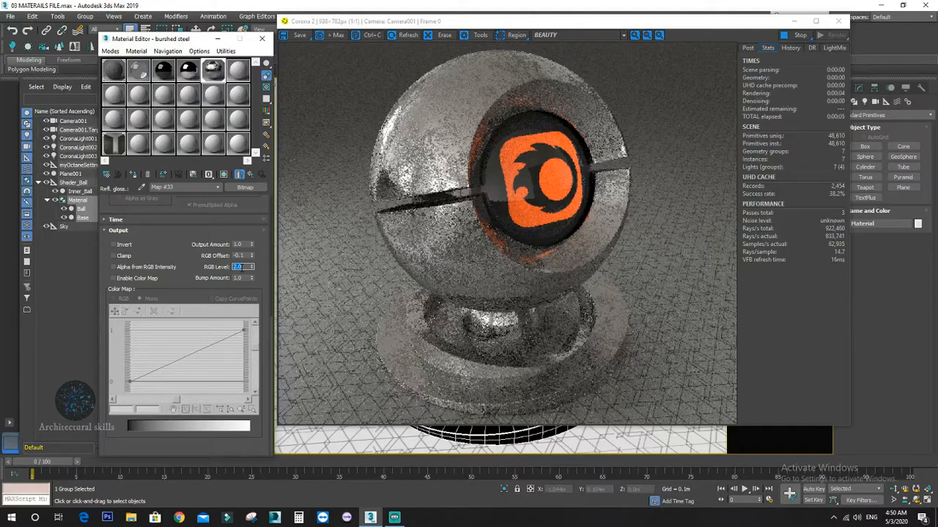
{"action": "left_click", "coordinate": [242, 256]}
{"action": "type", "text": "-0.3"}
{"action": "key", "text": "Return"}
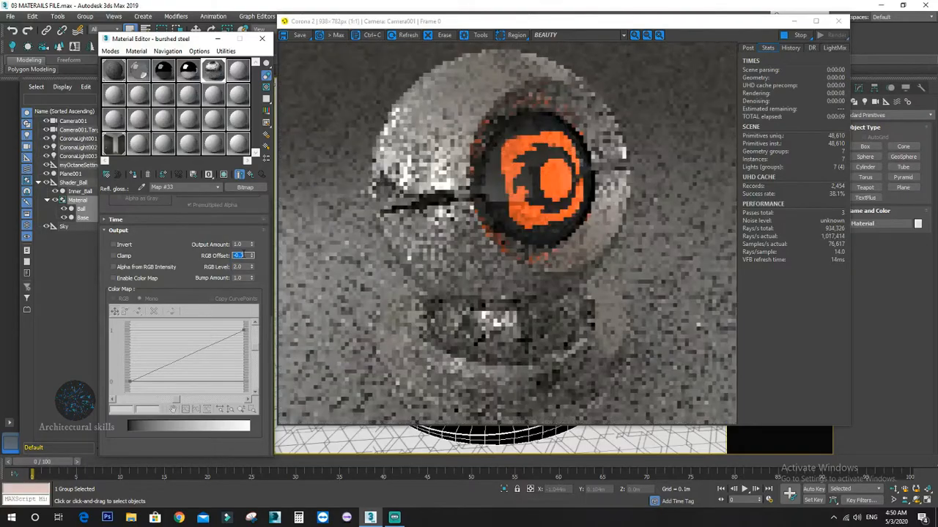
{"action": "left_click", "coordinate": [250, 175]}
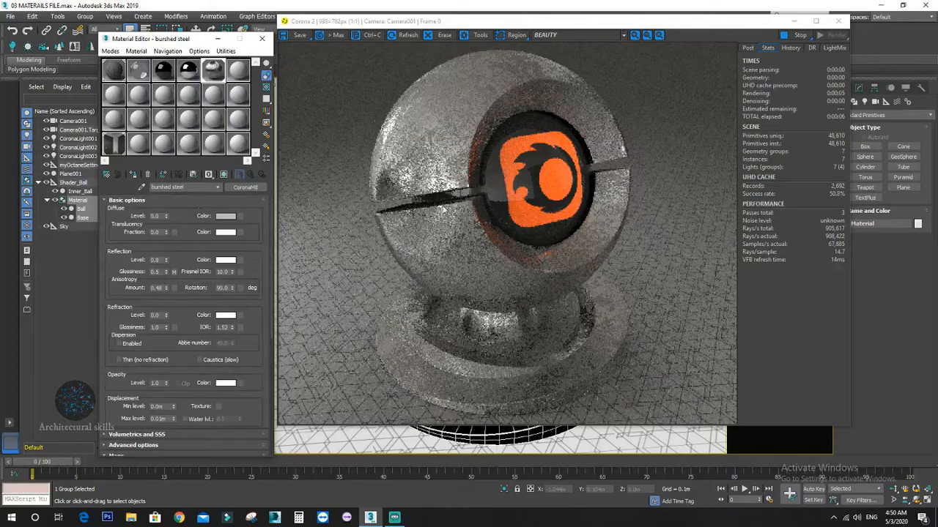
Compare anisotropy amounts of 0 and 0.5 on the scratched steel, ending with 0.9
{"action": "double_click", "coordinate": [160, 287]}
{"action": "type", "text": "0"}
{"action": "key", "text": "Return"}
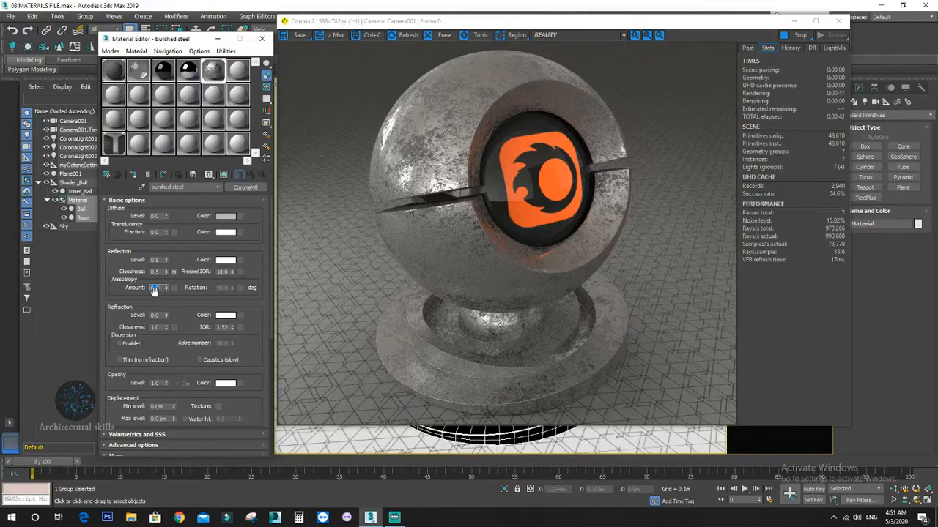
{"action": "type", "text": "0.5"}
{"action": "key", "text": "Return"}
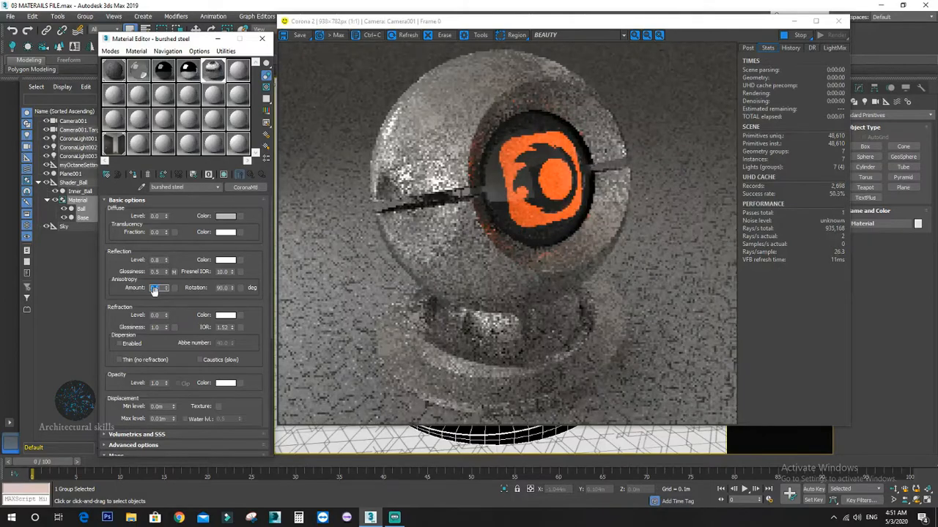
{"action": "type", "text": "0.9"}
{"action": "key", "text": "Return"}
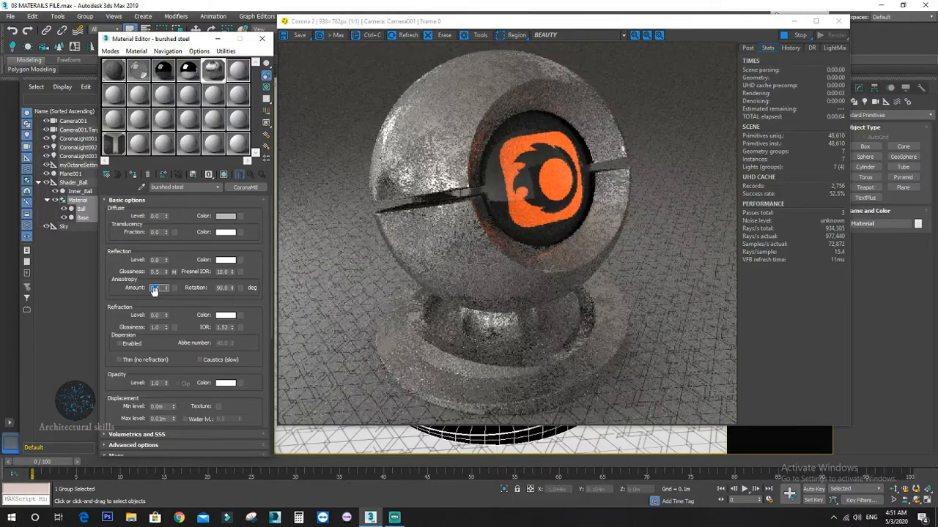
Assign the next unused material to the shader ball and name it "aluminum"
{"action": "left_click", "coordinate": [148, 174]}
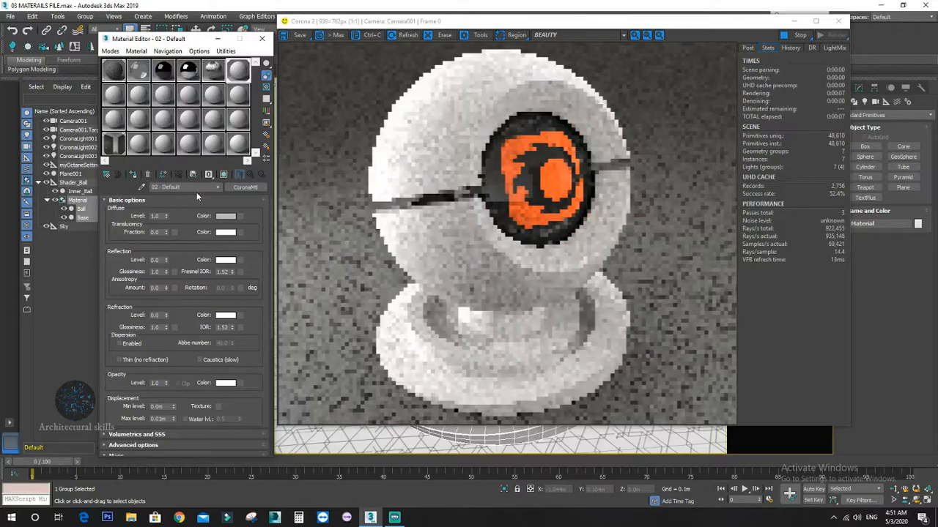
{"action": "left_click", "coordinate": [194, 188]}
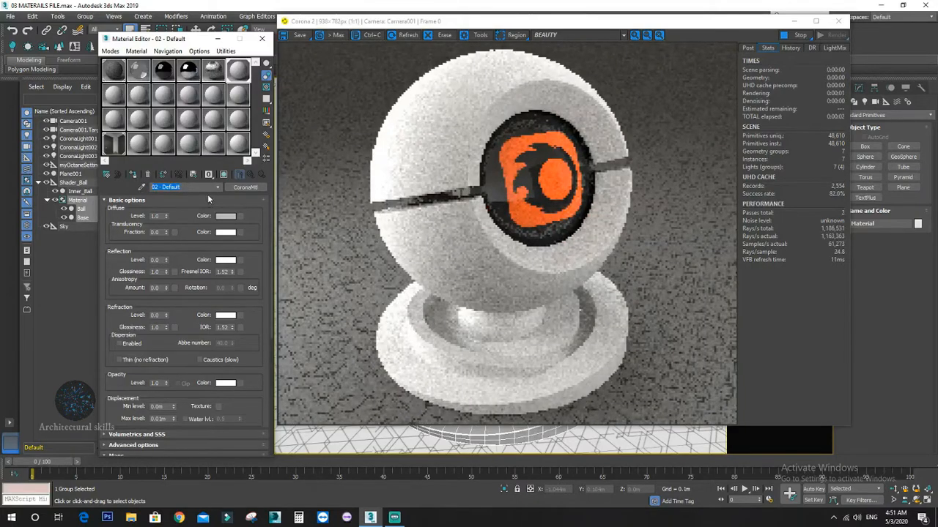
{"action": "type", "text": "aluminum"}
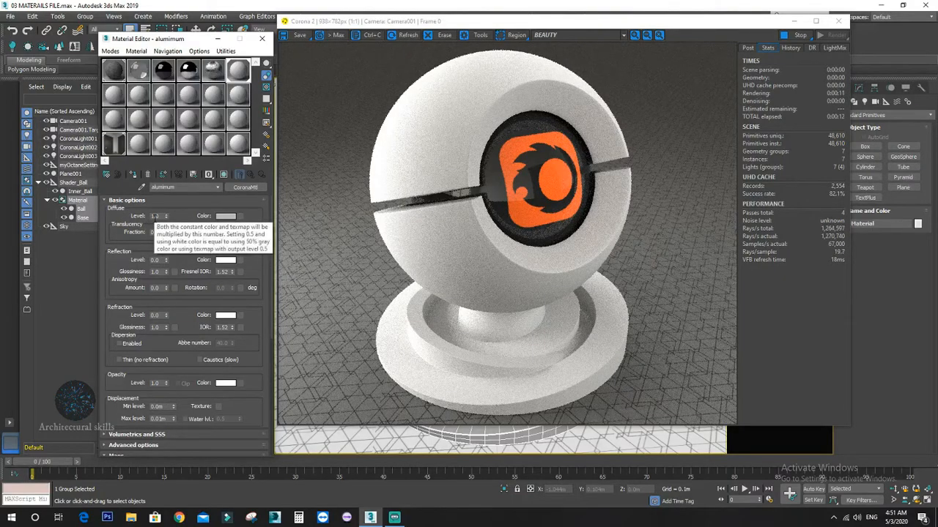
Set the aluminum material's diffuse level to 0 and its reflection level to 0.8
{"action": "left_click", "coordinate": [155, 216]}
{"action": "type", "text": "0"}
{"action": "key", "text": "Return"}
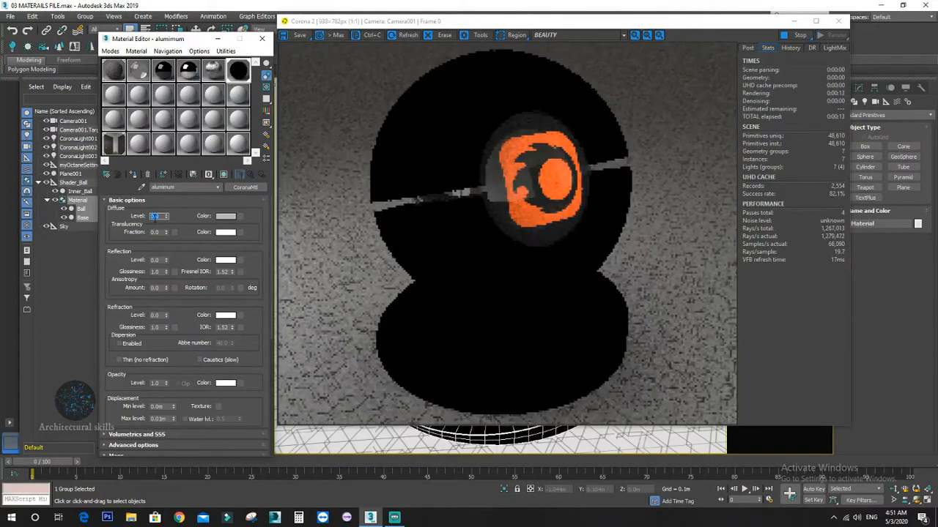
{"action": "double_click", "coordinate": [155, 260]}
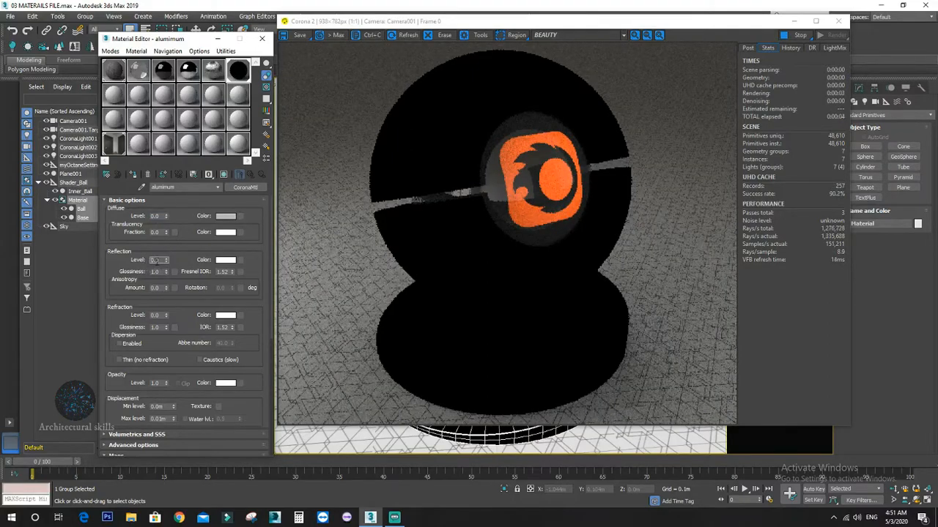
{"action": "type", "text": "0.8"}
{"action": "key", "text": "Return"}
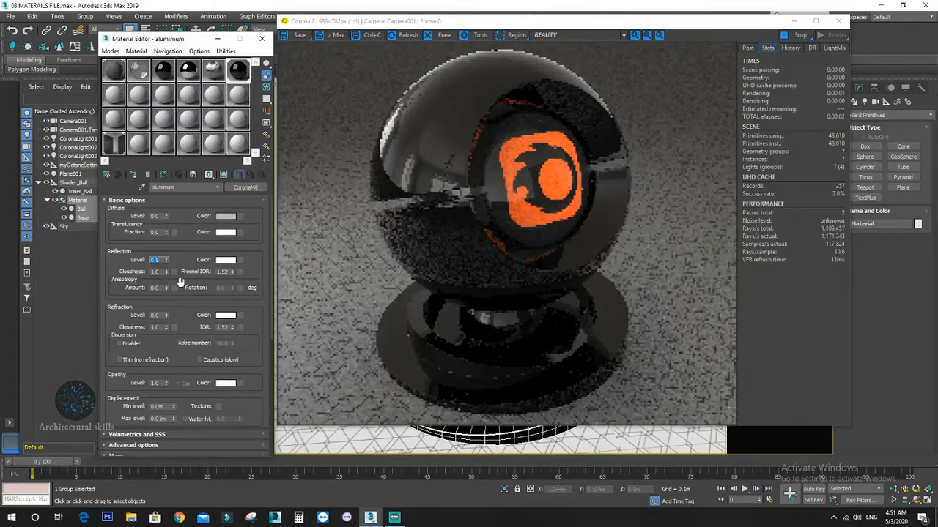
Set the aluminum's Fresnel IOR to 10 and its reflection glossiness to 0.3
{"action": "double_click", "coordinate": [223, 272]}
{"action": "type", "text": "10"}
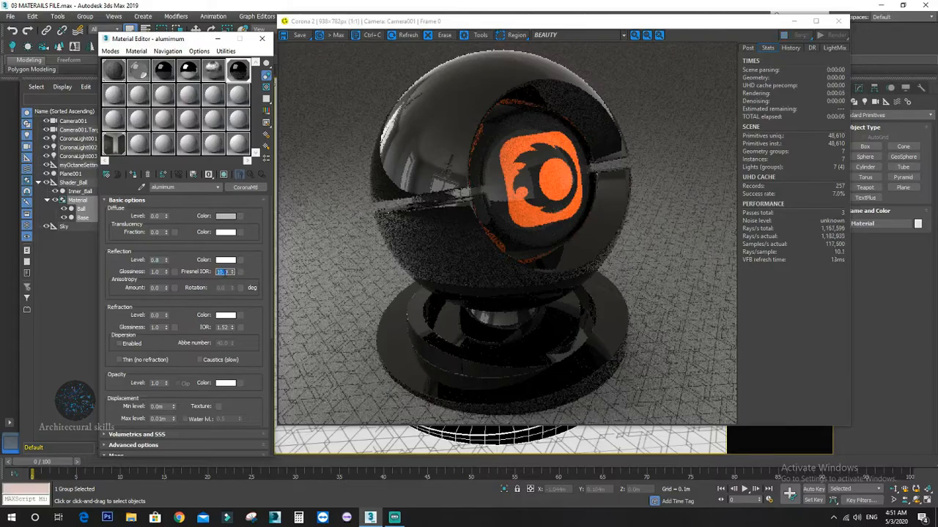
{"action": "key", "text": "Return"}
{"action": "double_click", "coordinate": [154, 272]}
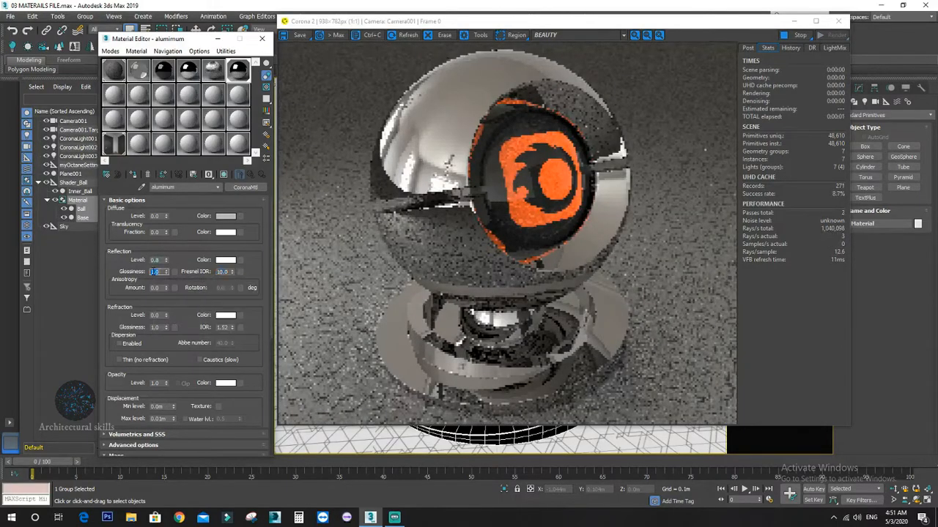
{"action": "type", "text": "0.3"}
{"action": "key", "text": "Return"}
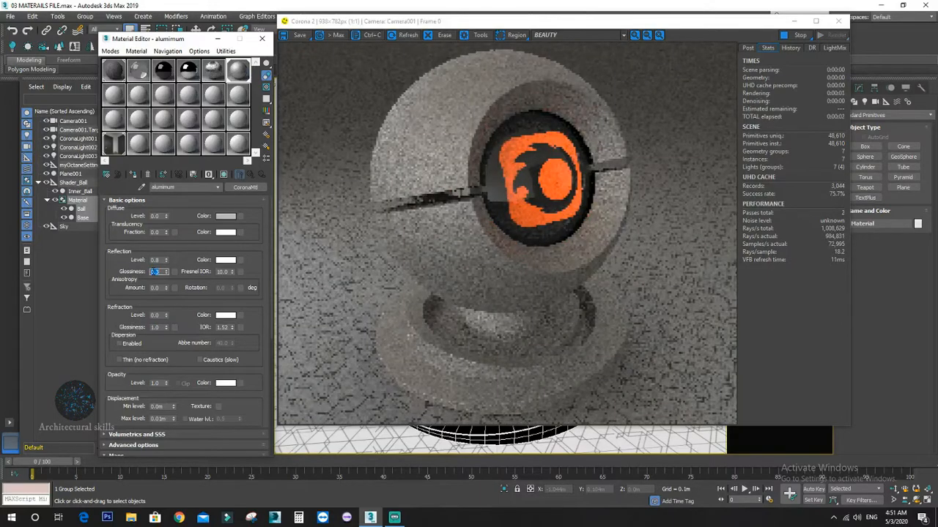
Set the aluminum's anisotropy rotation to 90 degrees and its anisotropy amount to 0.22
{"action": "left_click_drag", "start_coordinate": [167, 288], "coordinate": [168, 265]}
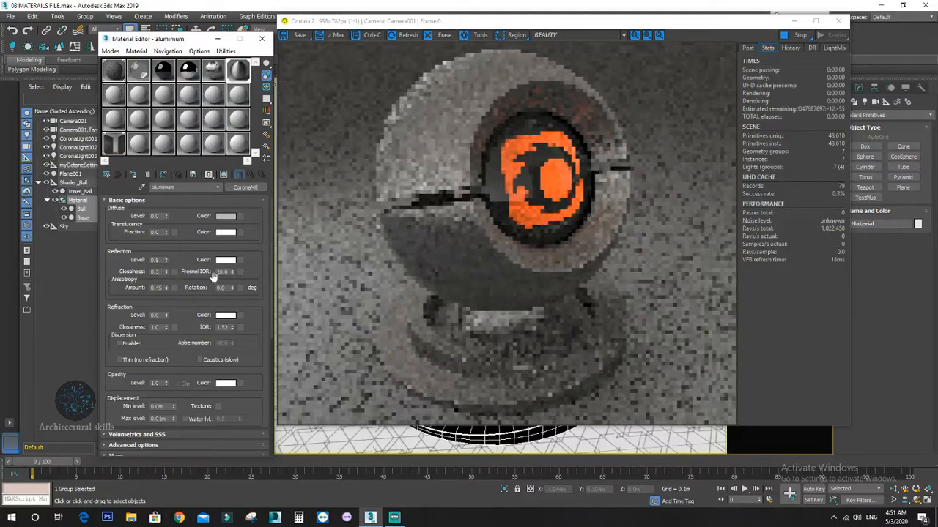
{"action": "type", "text": "90"}
{"action": "key", "text": "Return"}
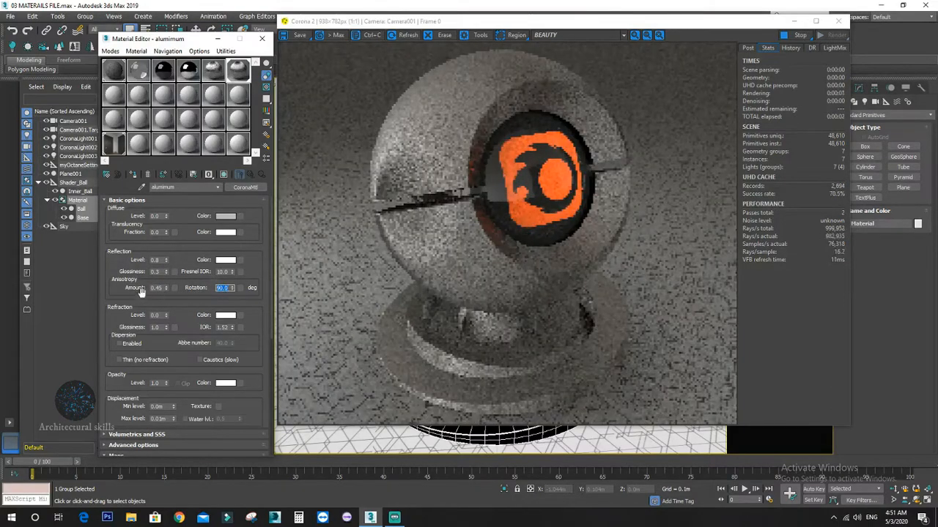
{"action": "left_click_drag", "start_coordinate": [168, 289], "coordinate": [168, 301]}
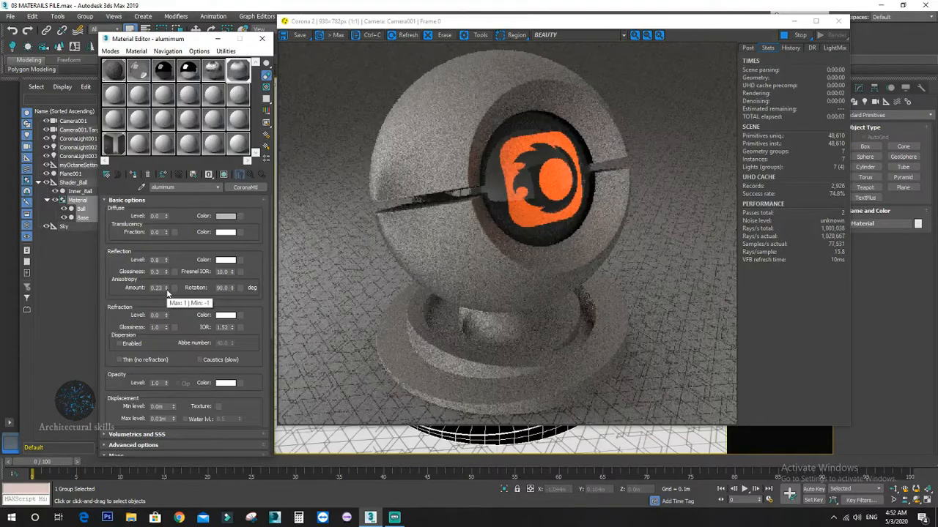
{"action": "left_click", "coordinate": [167, 291]}
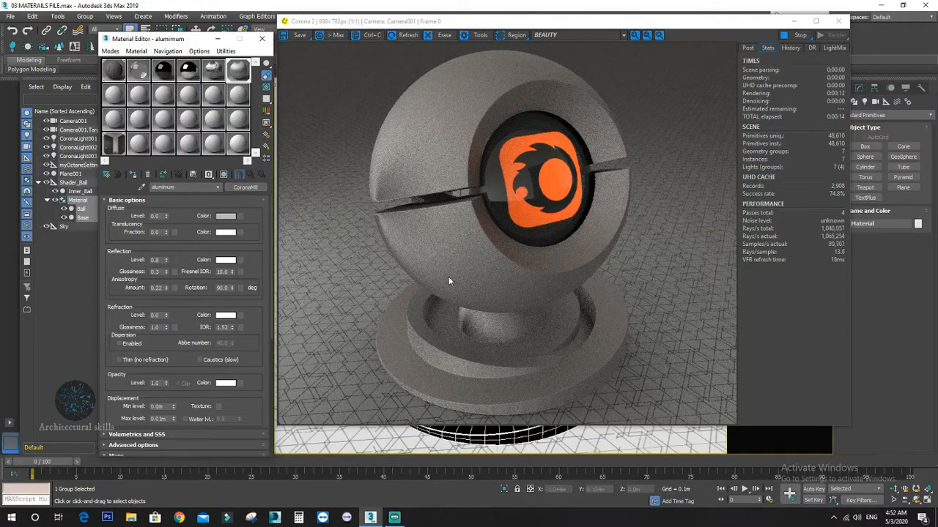
Set the aluminum's diffuse level to 0.3 and its diffuse color to a neutral grey with value 152
{"action": "left_click", "coordinate": [226, 216]}
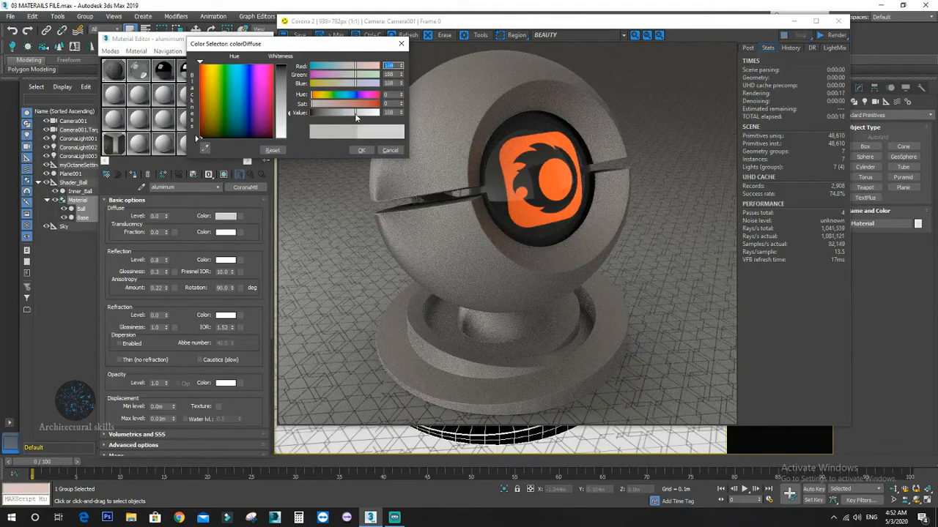
{"action": "left_click", "coordinate": [361, 150]}
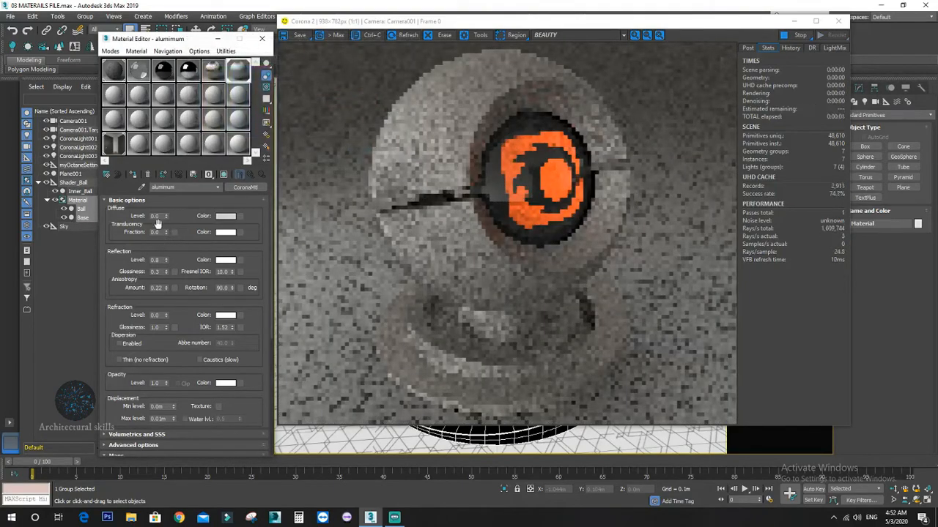
{"action": "double_click", "coordinate": [157, 217]}
{"action": "type", "text": "0.5"}
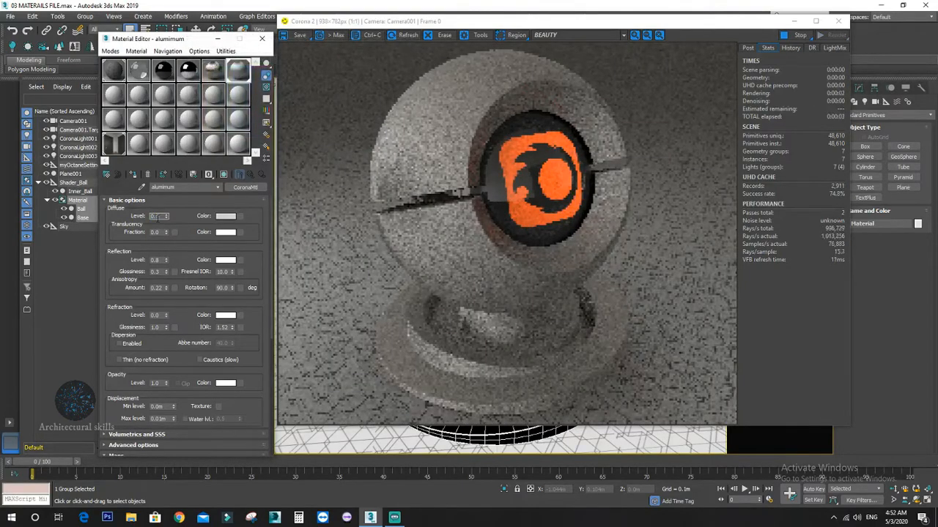
{"action": "key", "text": "Return"}
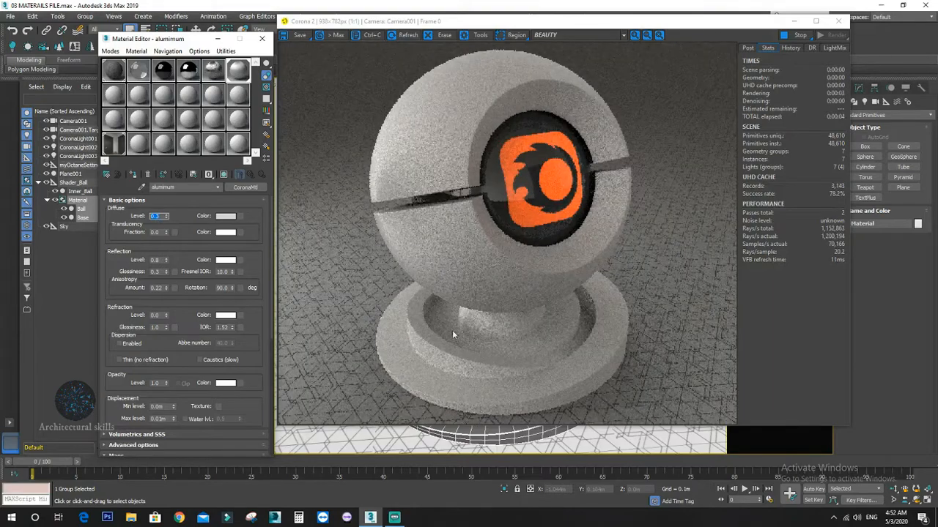
{"action": "left_click", "coordinate": [222, 217]}
{"action": "left_click", "coordinate": [351, 113]}
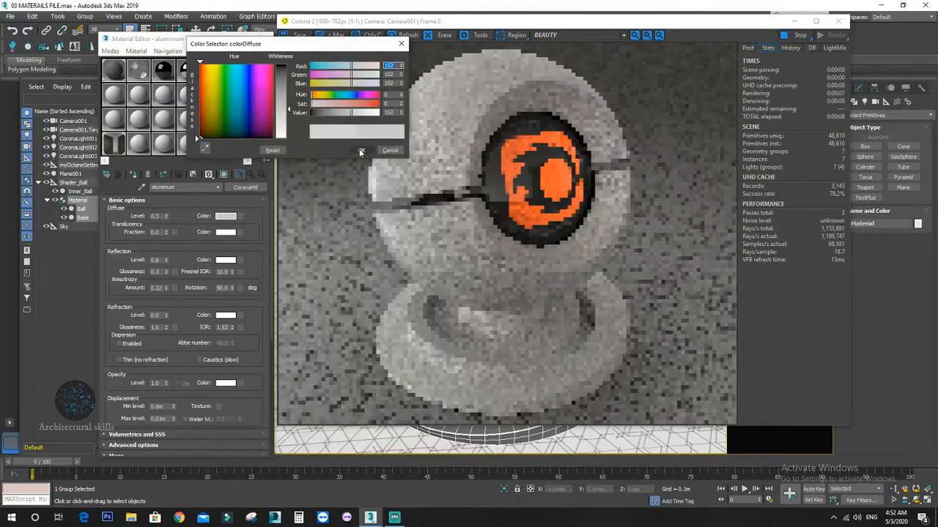
{"action": "left_click", "coordinate": [360, 150]}
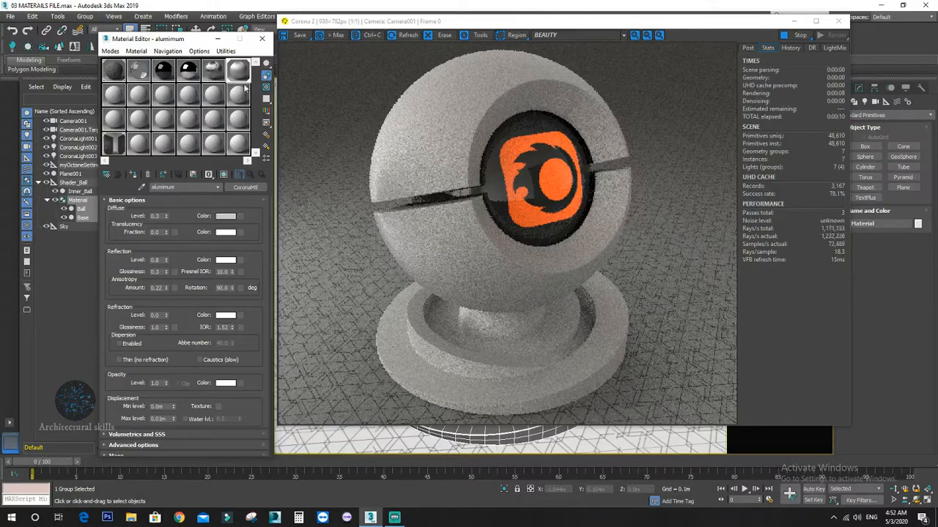
Copy the aluminum material to the slot below it, name the copy "aluminum polished" and assign it to the shader ball
{"action": "left_click_drag", "start_coordinate": [236, 97], "coordinate": [237, 100]}
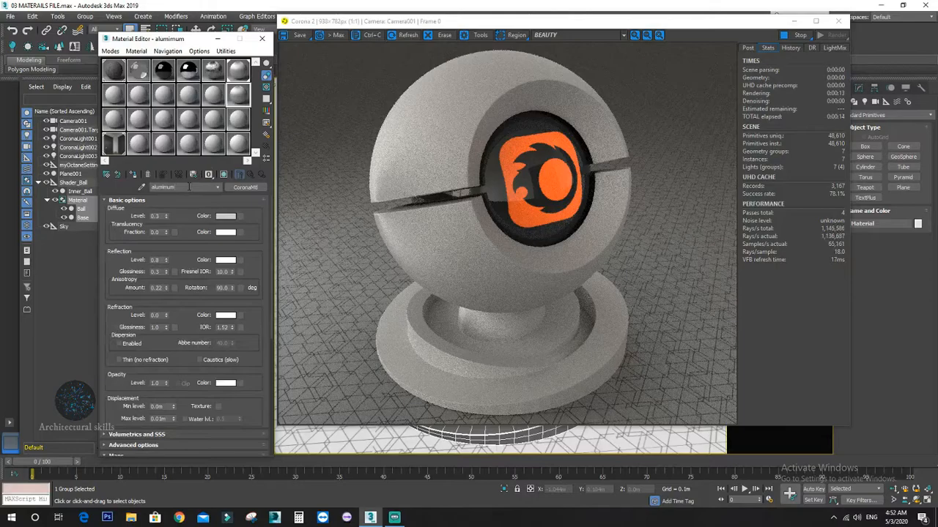
{"action": "type", "text": "polished"}
{"action": "left_click", "coordinate": [133, 175]}
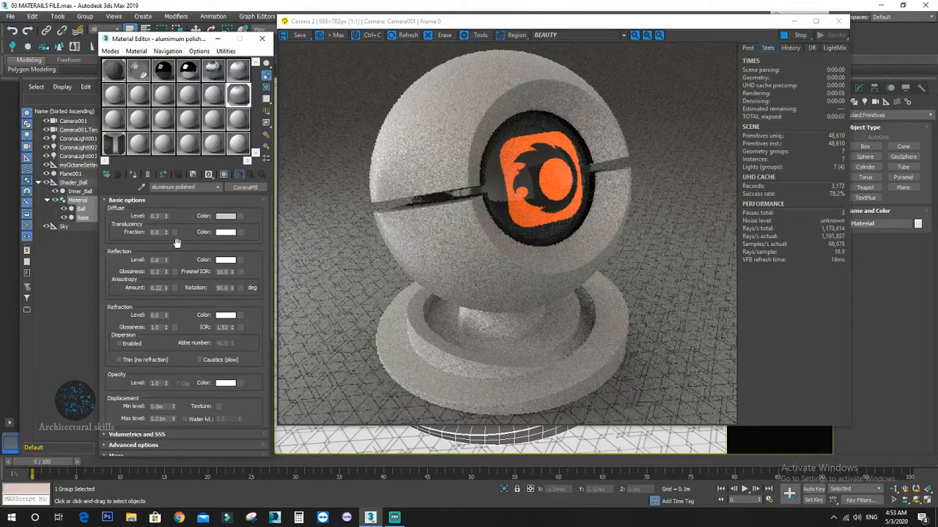
Convert the polished aluminum to a CoronaLayeredMtl, keeping the old material as a sub-material
{"action": "left_click", "coordinate": [247, 187]}
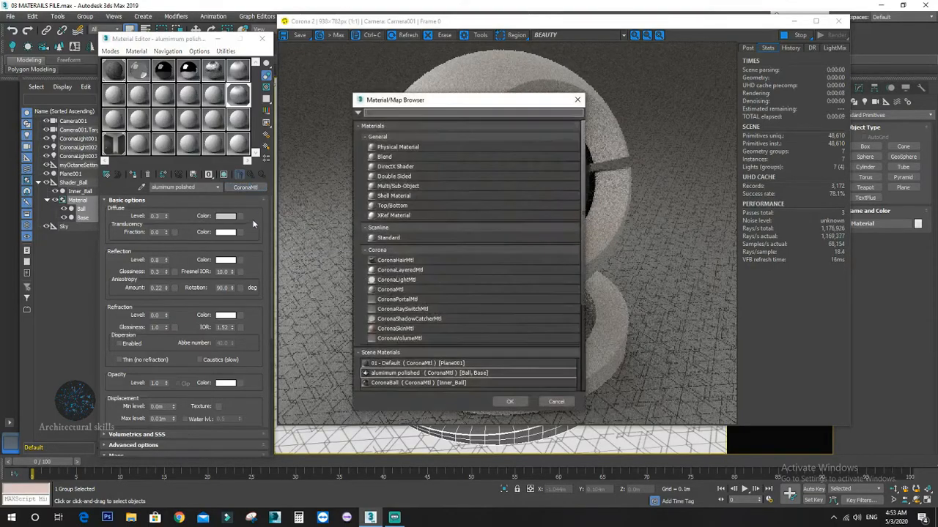
{"action": "double_click", "coordinate": [407, 270]}
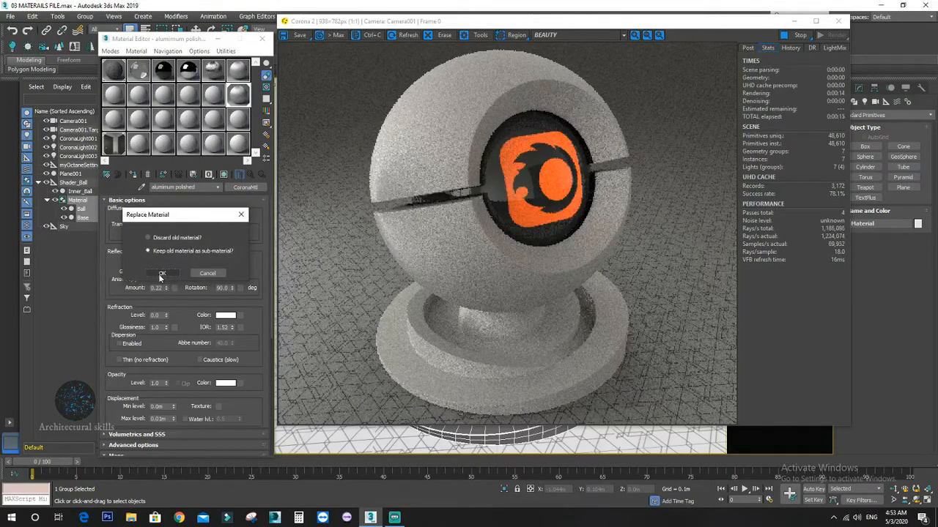
{"action": "left_click", "coordinate": [164, 274]}
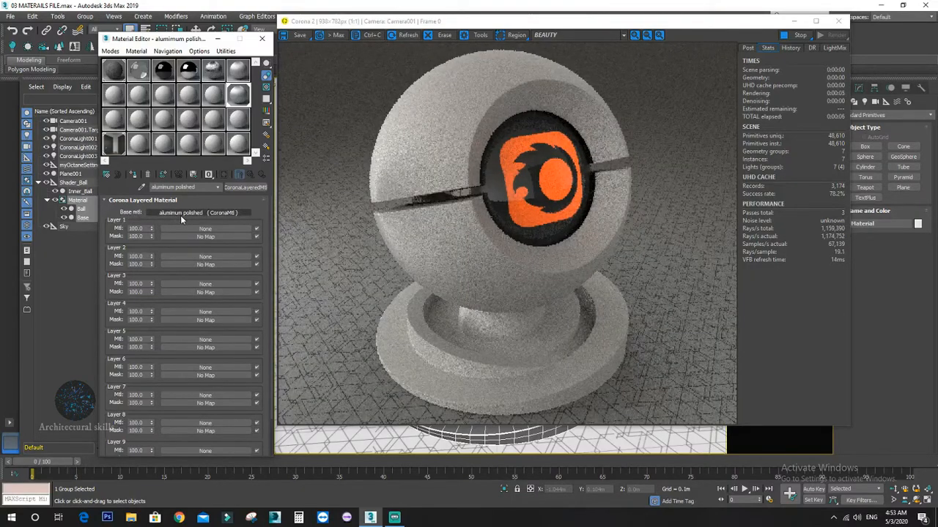
Copy the chrome material and paste it as a copy into layer 1 of the polished aluminum
{"action": "left_click", "coordinate": [181, 79]}
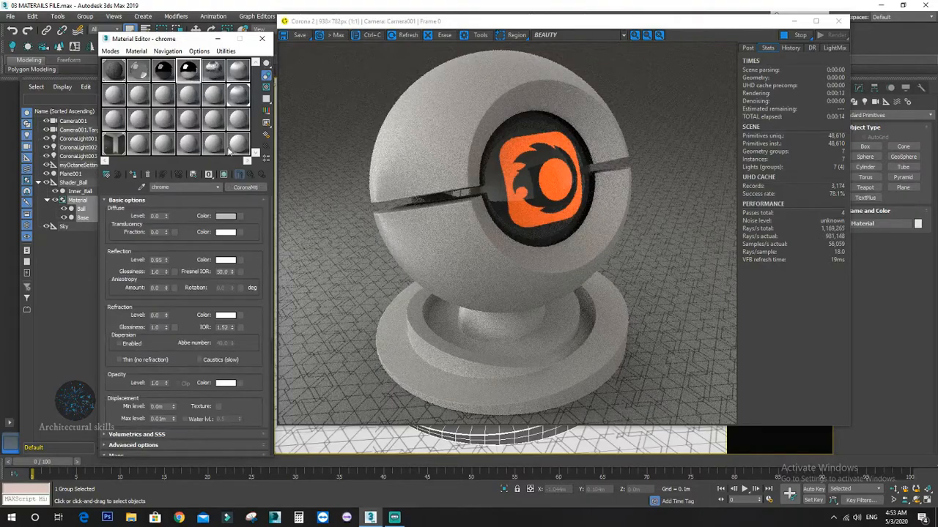
{"action": "right_click", "coordinate": [235, 187]}
{"action": "left_click", "coordinate": [248, 205]}
{"action": "left_click", "coordinate": [237, 94]}
{"action": "right_click", "coordinate": [199, 229]}
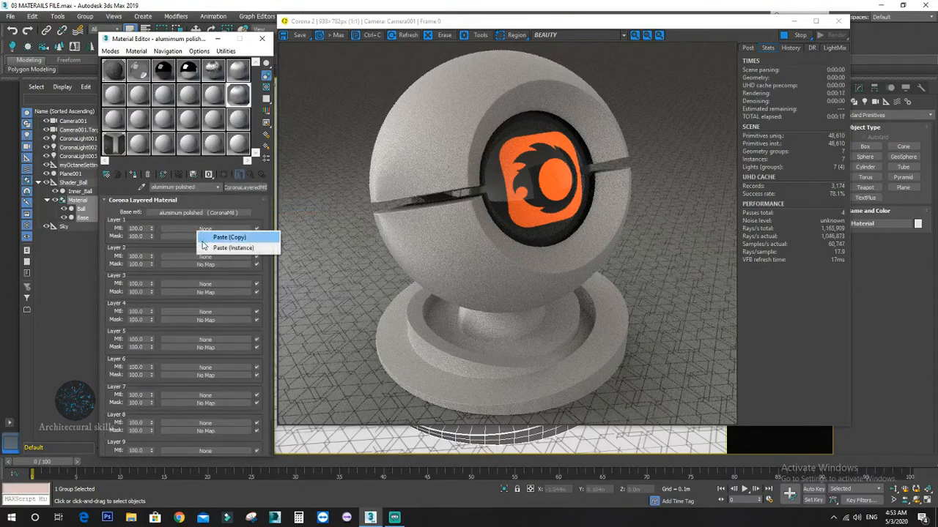
{"action": "left_click", "coordinate": [206, 238]}
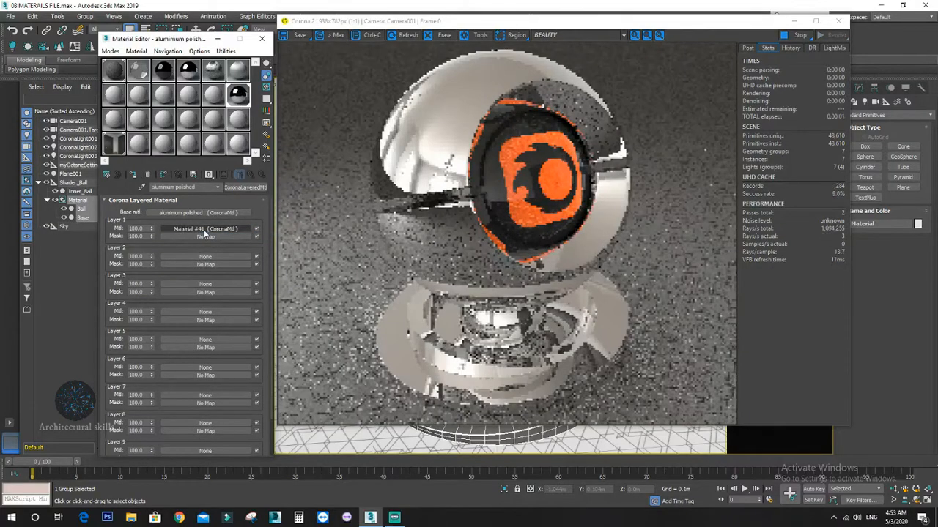
Set the layer 1 material's reflection level to 1 and its Fresnel IOR to 999, and return to the layered material
{"action": "left_click", "coordinate": [204, 234]}
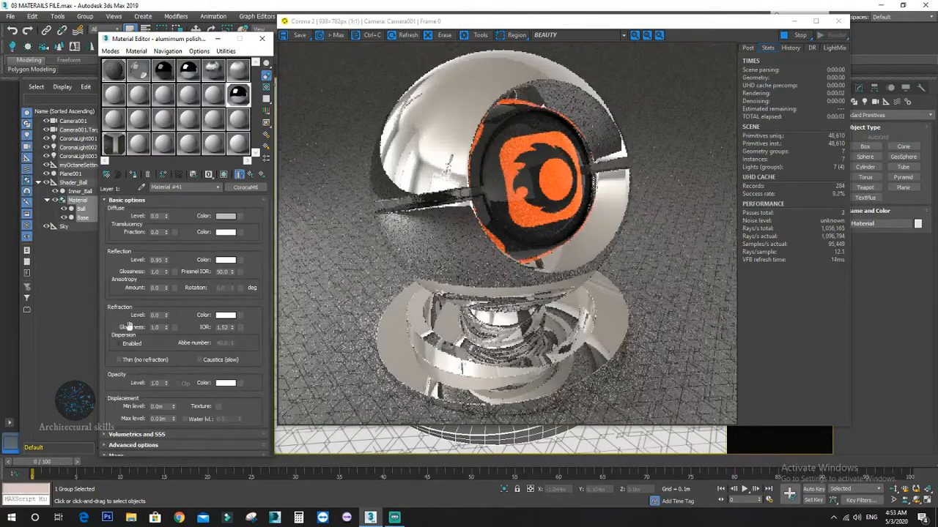
{"action": "double_click", "coordinate": [159, 260]}
{"action": "type", "text": "1"}
{"action": "key", "text": "Return"}
{"action": "double_click", "coordinate": [227, 272]}
{"action": "type", "text": "9999"}
{"action": "key", "text": "Return"}
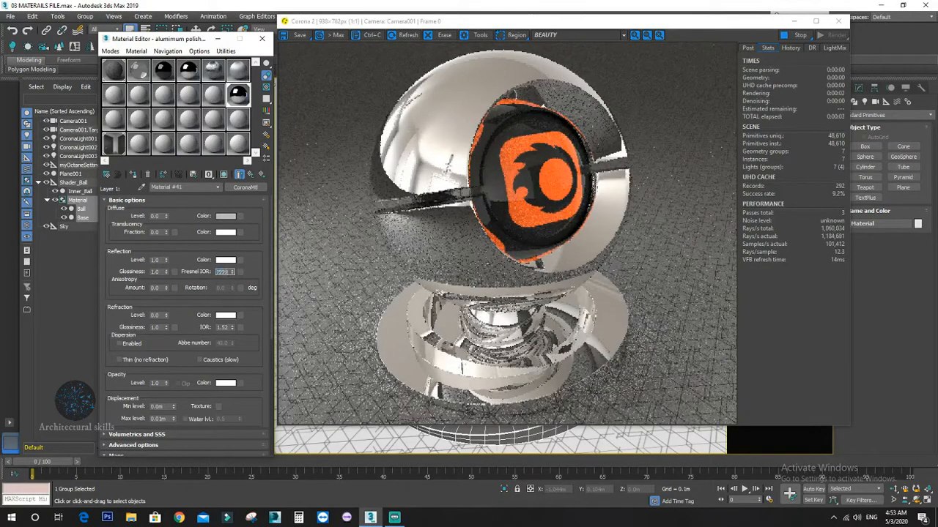
{"action": "double_click", "coordinate": [224, 271]}
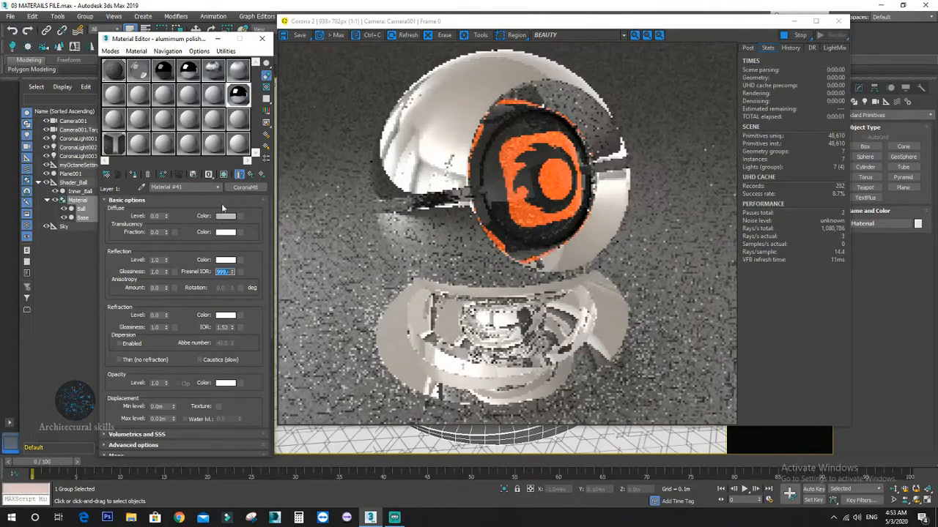
{"action": "left_click", "coordinate": [250, 174]}
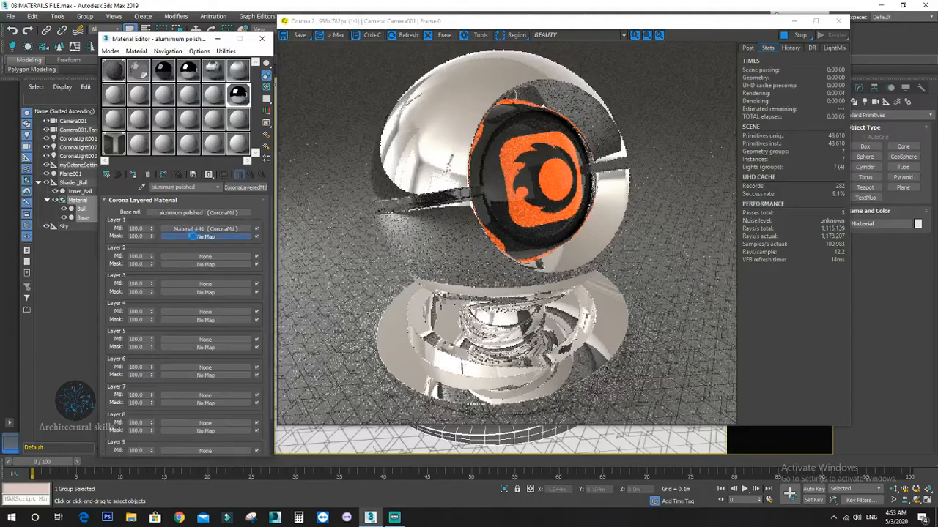
Add a Falloff map of type Fresnel as the layer 1 mask and return to the layered material
{"action": "left_click", "coordinate": [195, 238]}
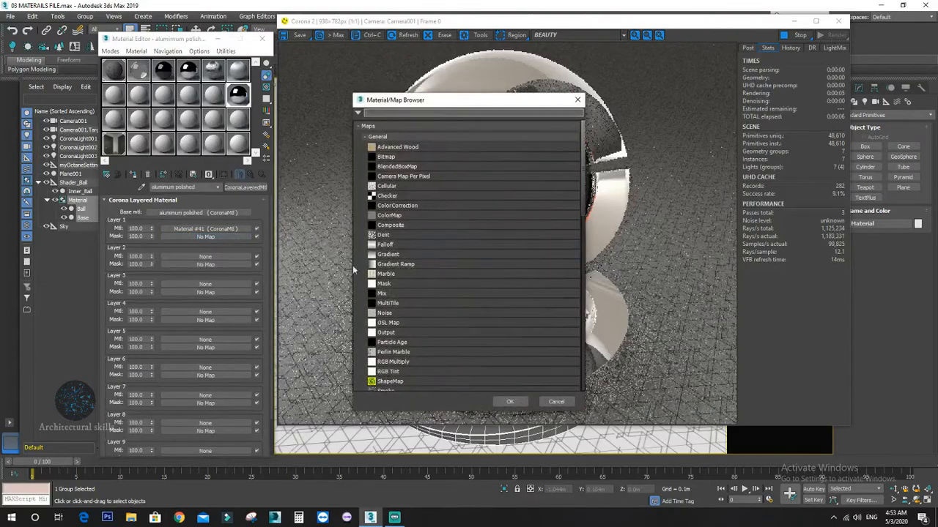
{"action": "double_click", "coordinate": [384, 244]}
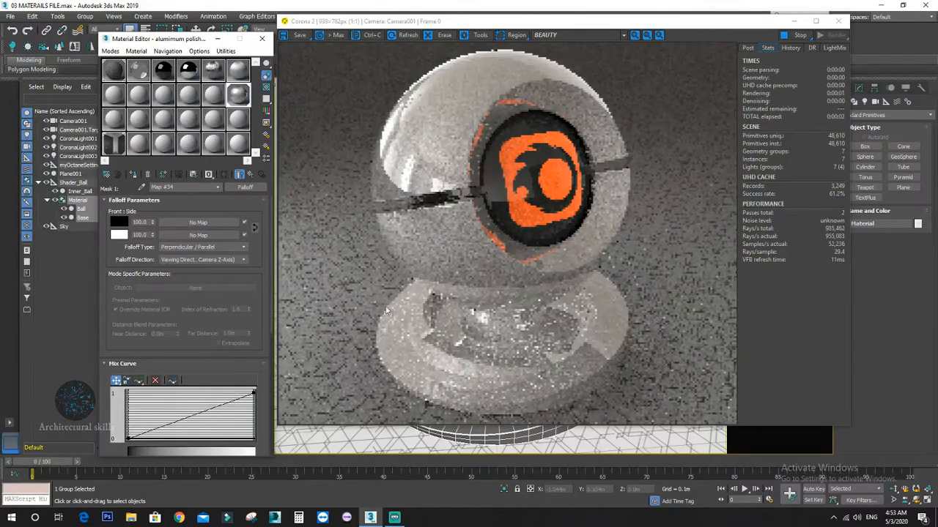
{"action": "left_click", "coordinate": [196, 248]}
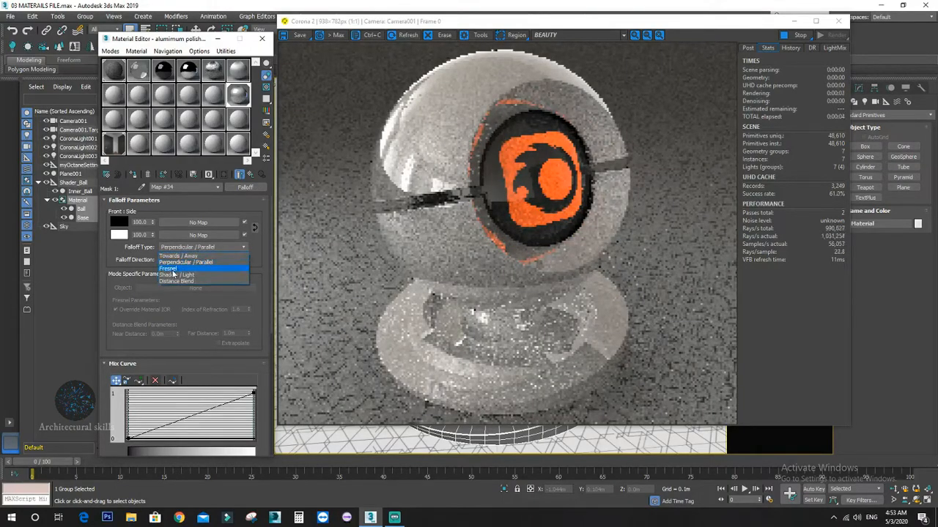
{"action": "left_click", "coordinate": [170, 269]}
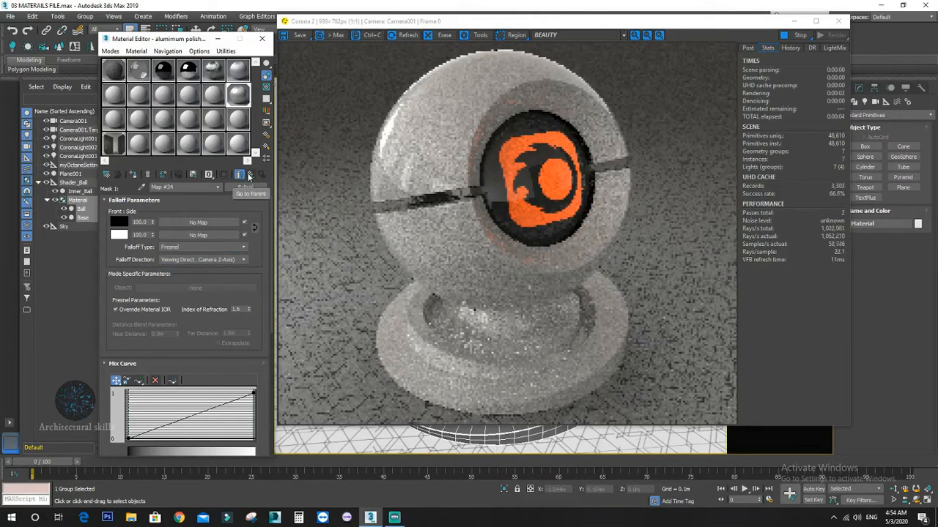
{"action": "left_click", "coordinate": [249, 176]}
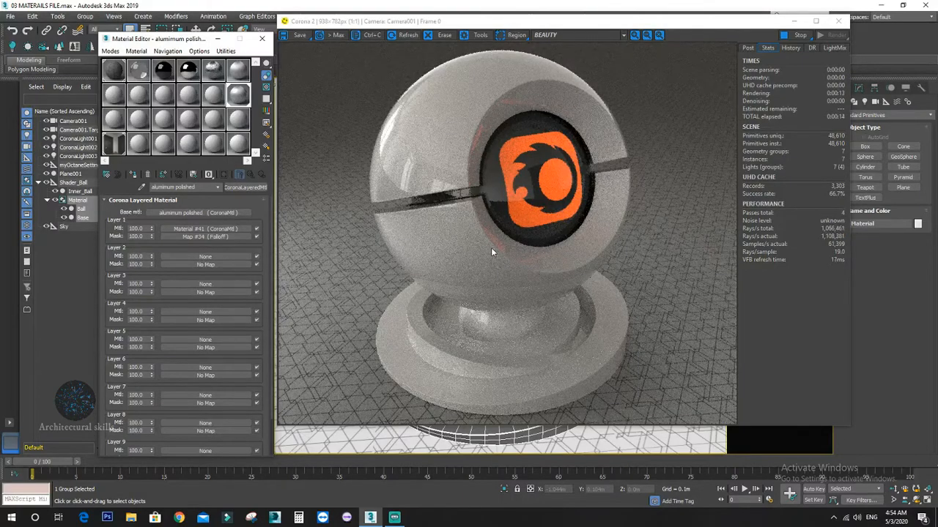
Set the layer 1 Falloff mask's Fresnel index of refraction to 1.4 and return to the layered material
{"action": "left_click", "coordinate": [207, 237]}
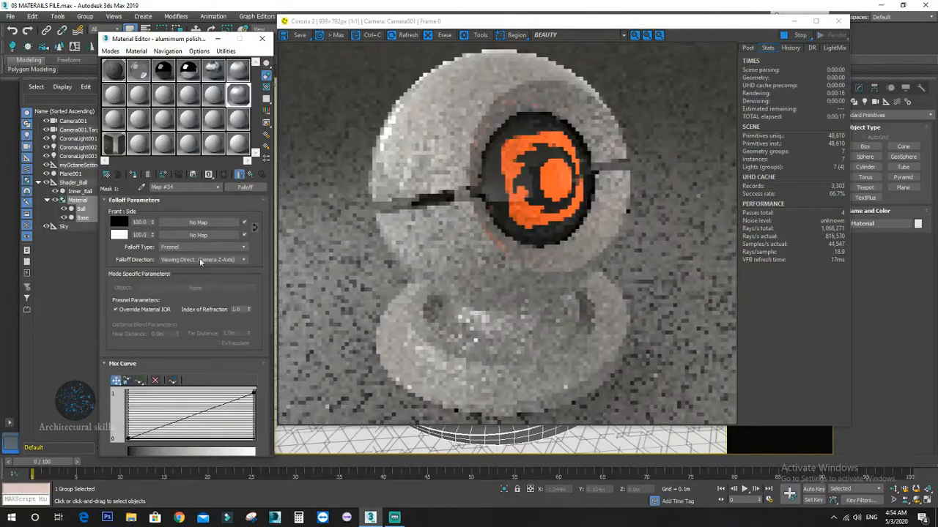
{"action": "scroll", "coordinate": [205, 325], "scroll_direction": "down", "scroll_amount": 2}
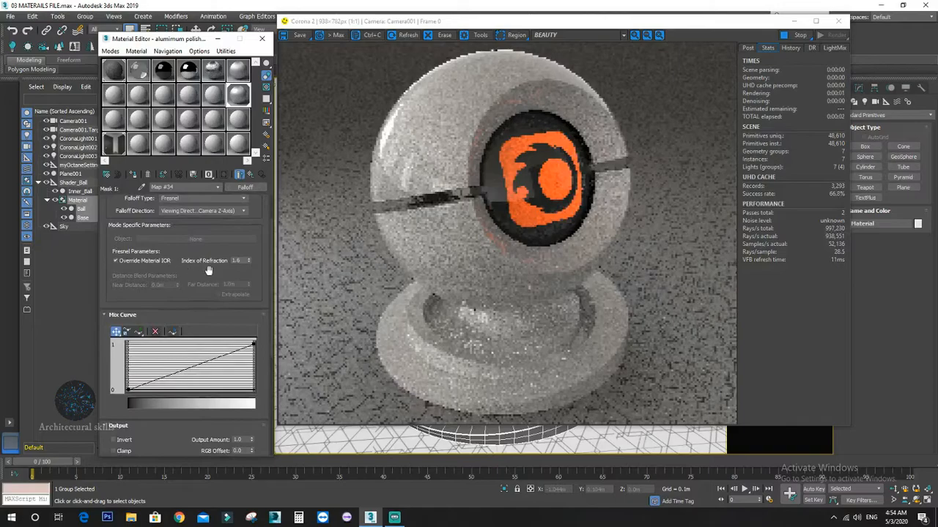
{"action": "double_click", "coordinate": [238, 261]}
{"action": "type", "text": "1.4"}
{"action": "key", "text": "Return"}
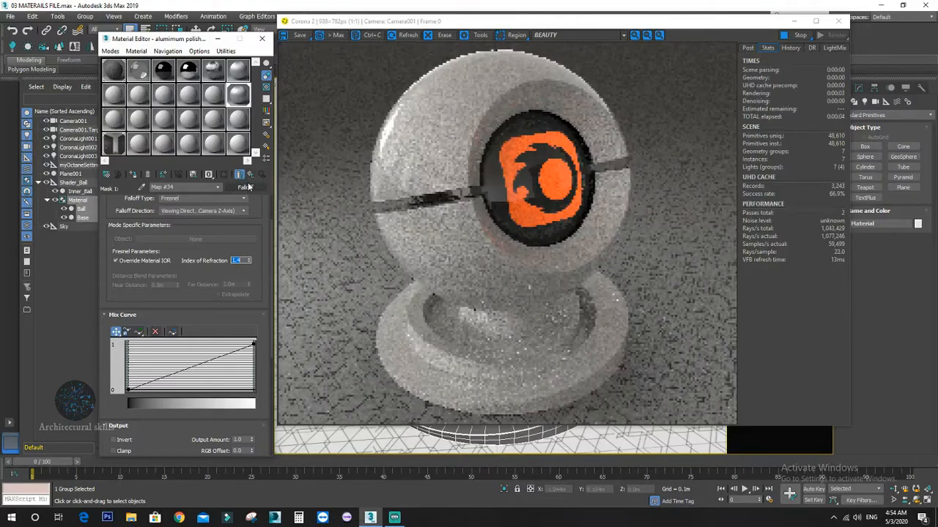
{"action": "left_click", "coordinate": [249, 174]}
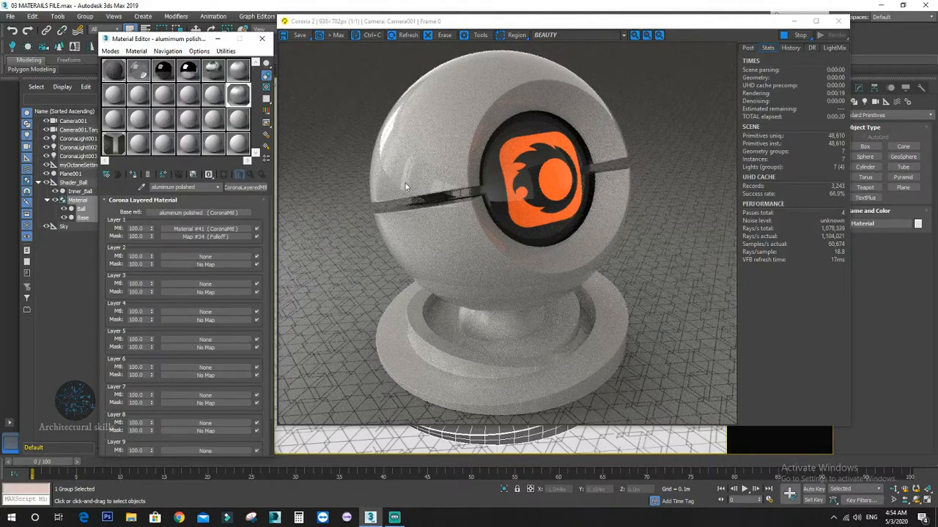
Name the unused CoronaMtl slot next to the polished aluminum "rubber" and assign it to the shader ball
{"action": "left_click", "coordinate": [213, 96]}
{"action": "left_click_drag", "start_coordinate": [189, 187], "coordinate": [144, 191]}
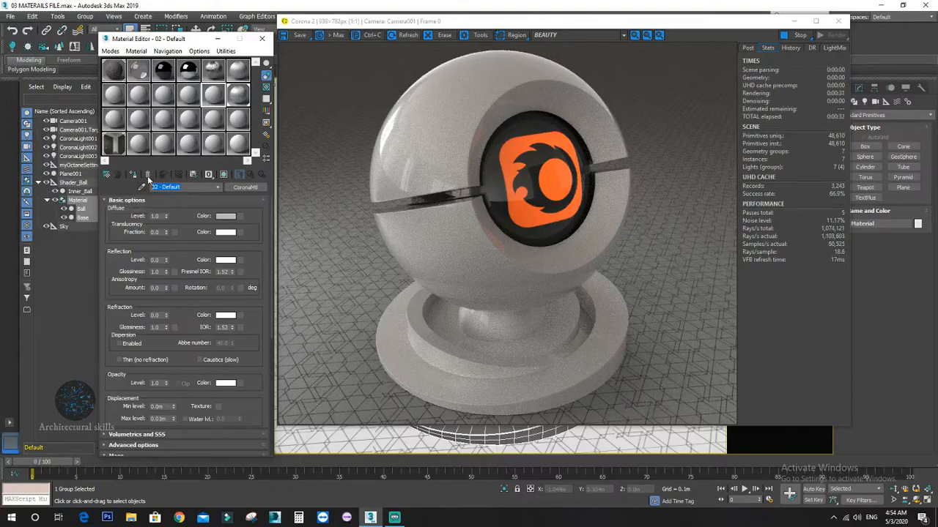
{"action": "type", "text": "rubber"}
{"action": "left_click", "coordinate": [137, 175]}
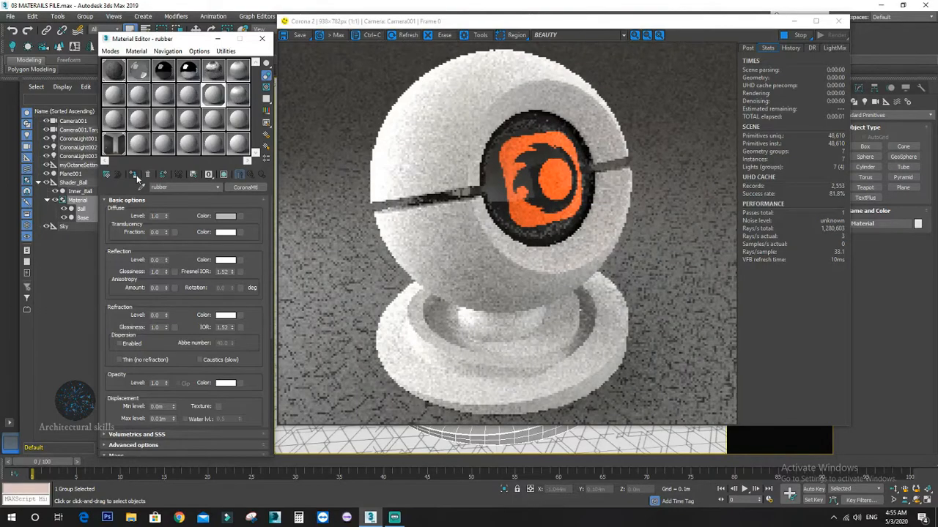
Set the rubber material's diffuse color to a near-black grey with a value of 9
{"action": "left_click", "coordinate": [225, 216]}
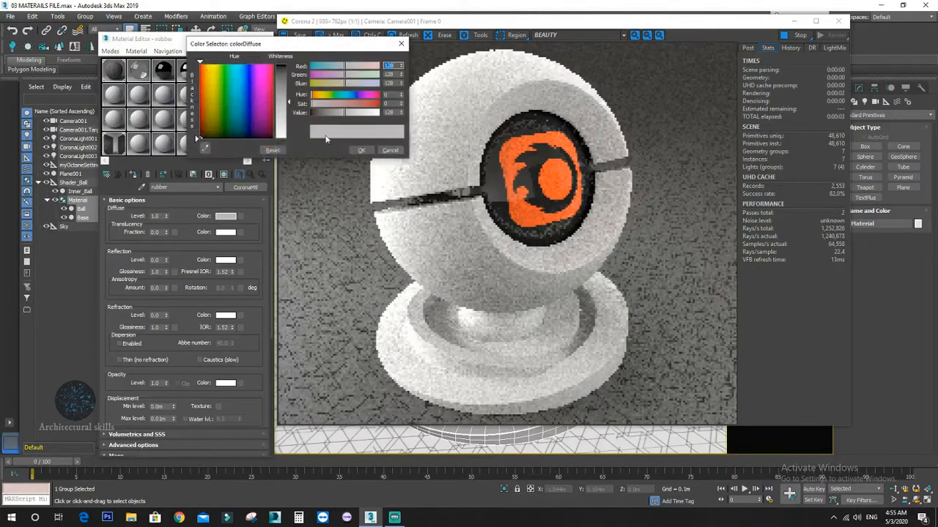
{"action": "left_click", "coordinate": [317, 113]}
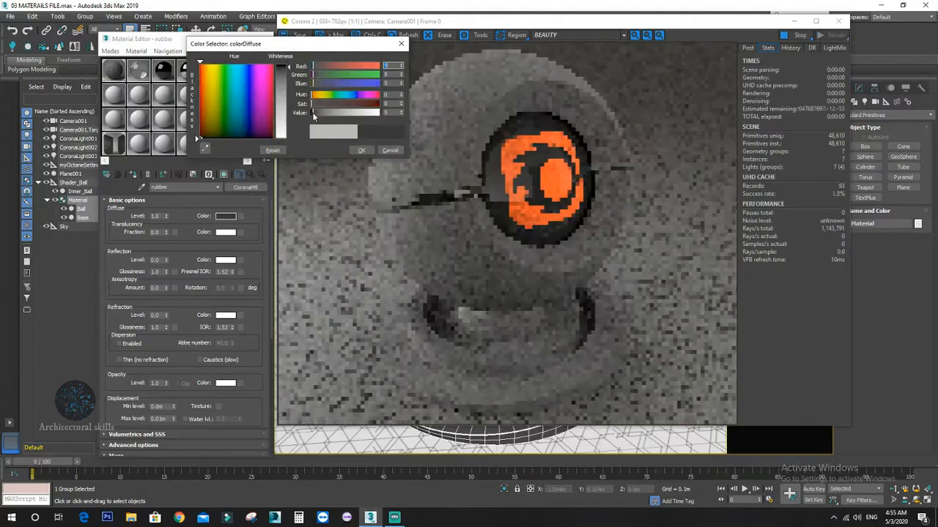
{"action": "left_click", "coordinate": [361, 150]}
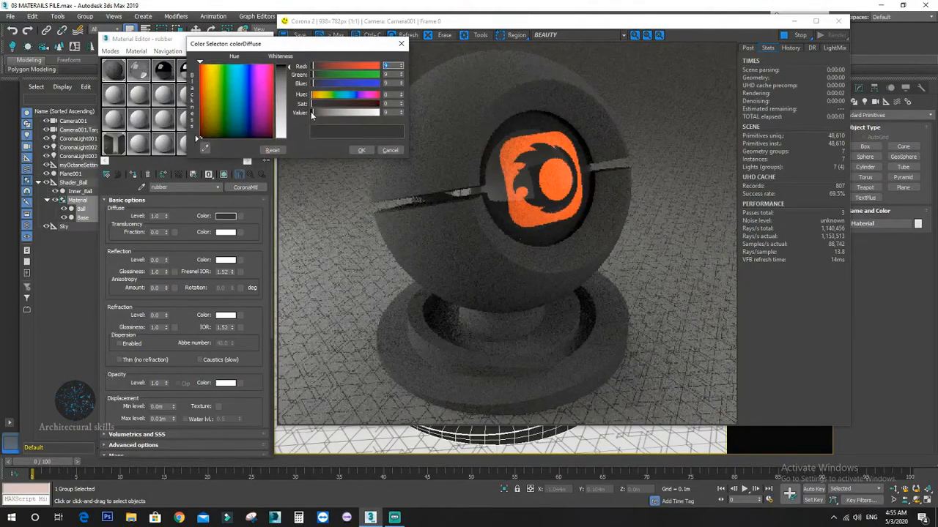
{"action": "left_click_drag", "start_coordinate": [314, 115], "coordinate": [312, 112]}
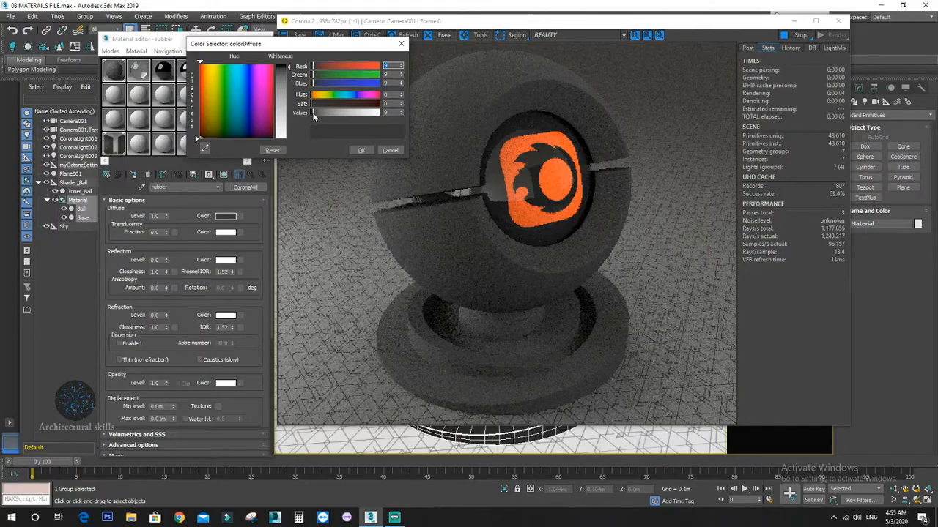
{"action": "left_click", "coordinate": [360, 150]}
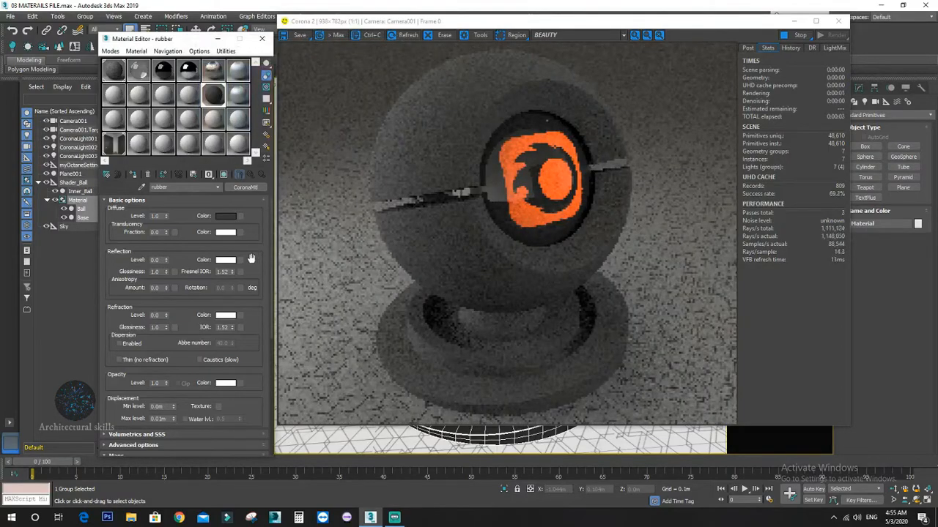
Set the rubber's reflection level to 0.2 and its Fresnel IOR to 1.9
{"action": "double_click", "coordinate": [158, 260]}
{"action": "type", "text": "0.5"}
{"action": "key", "text": "Return"}
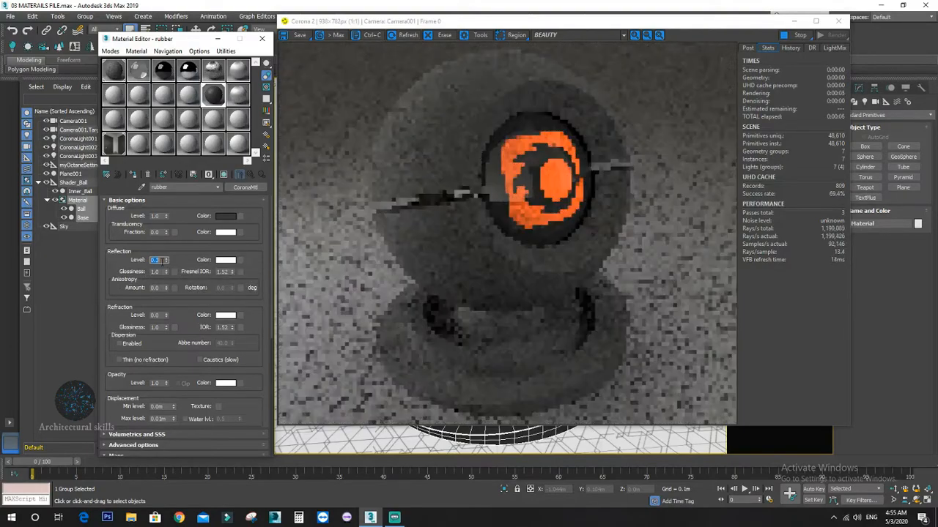
{"action": "type", "text": "0"}
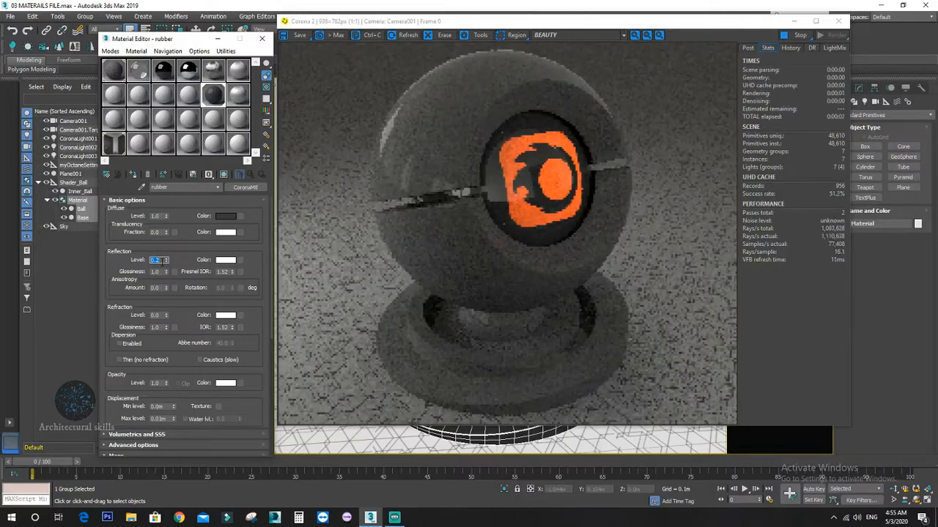
{"action": "double_click", "coordinate": [225, 272]}
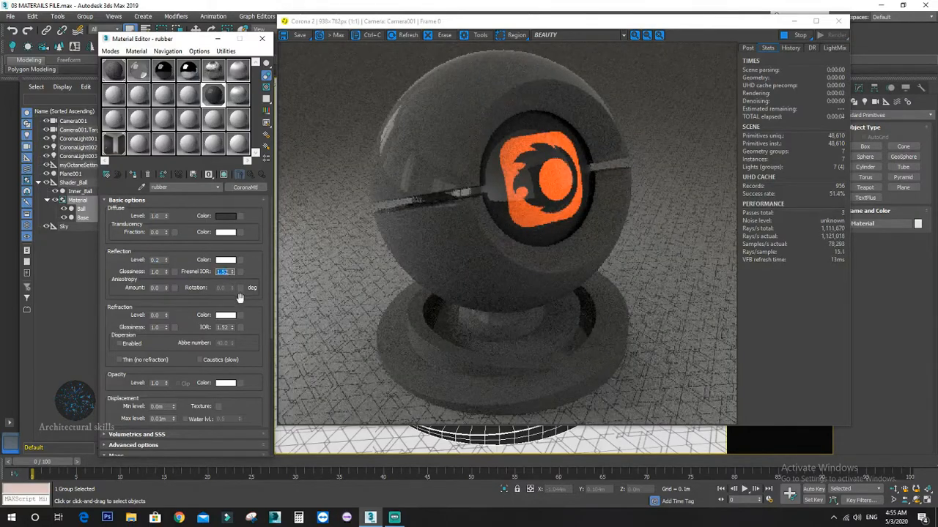
{"action": "type", "text": "1."}
{"action": "key", "text": "Return"}
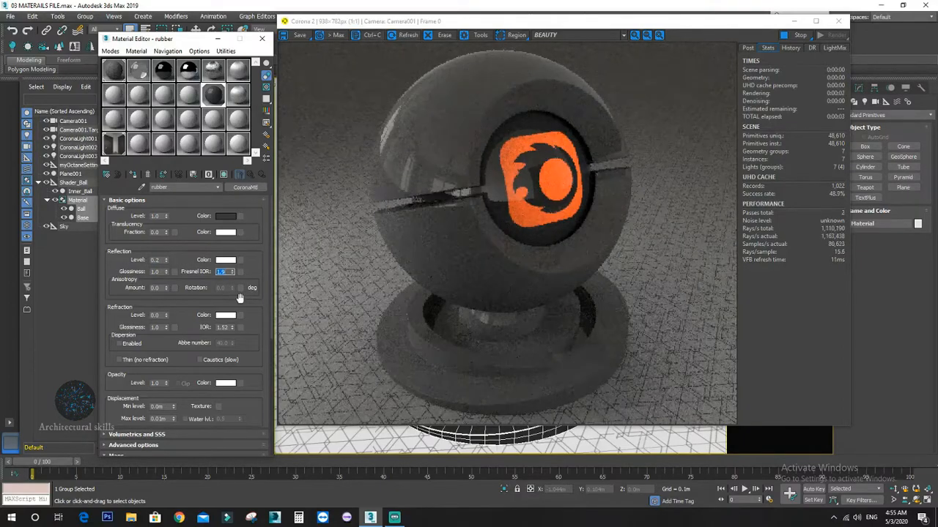
Lower the rubber's reflection glossiness to 0.15
{"action": "left_click", "coordinate": [156, 272]}
{"action": "double_click", "coordinate": [157, 271]}
{"action": "type", "text": "0.5"}
{"action": "key", "text": "Return"}
{"action": "left_click", "coordinate": [157, 274]}
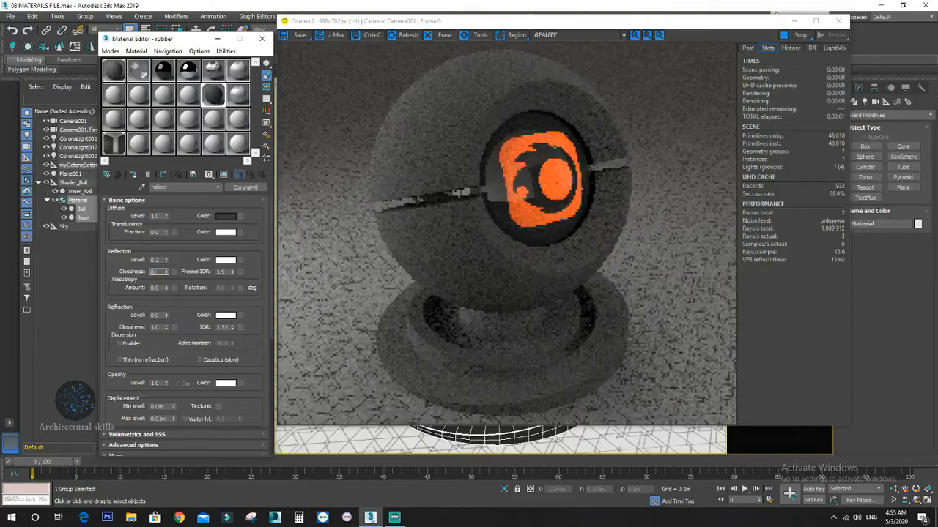
{"action": "double_click", "coordinate": [158, 273]}
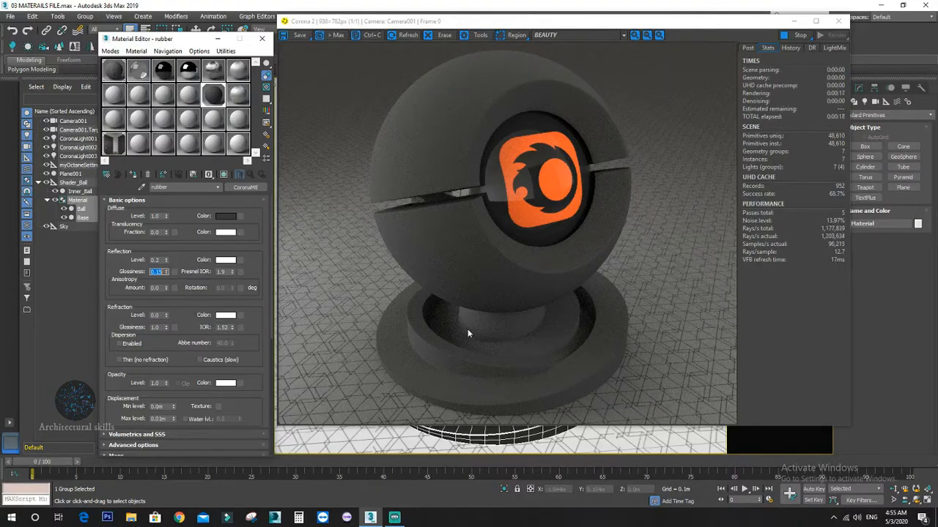
Set the rubber's opacity level to 0
{"action": "scroll", "coordinate": [170, 350], "scroll_direction": "down", "scroll_amount": 4}
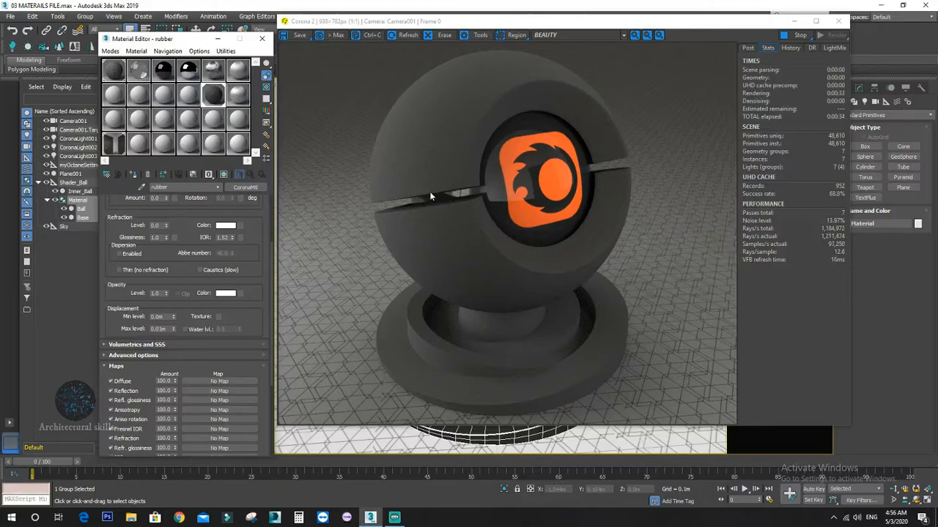
{"action": "scroll", "coordinate": [116, 248], "scroll_direction": "down", "scroll_amount": 2}
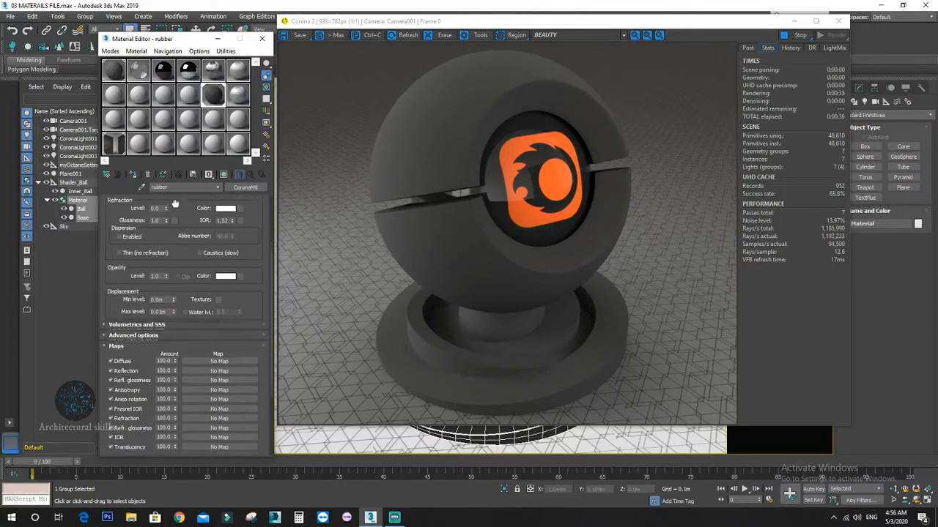
{"action": "left_click", "coordinate": [157, 262]}
{"action": "type", "text": "0"}
{"action": "key", "text": "Return"}
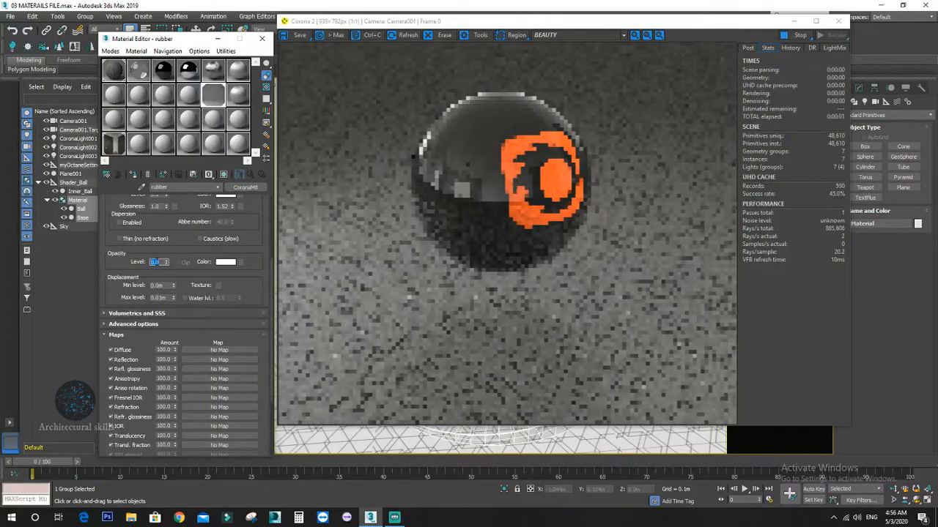
Set the rubber's volumetric scattering color to a dark grey in the Volumetrics and SSS settings
{"action": "left_click", "coordinate": [139, 313]}
{"action": "scroll", "coordinate": [110, 249], "scroll_direction": "down", "scroll_amount": 2}
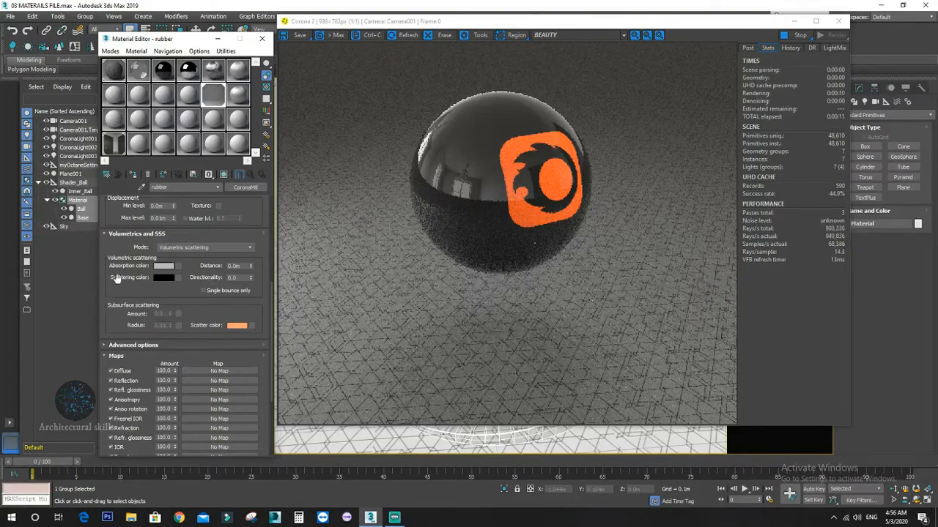
{"action": "left_click", "coordinate": [163, 277]}
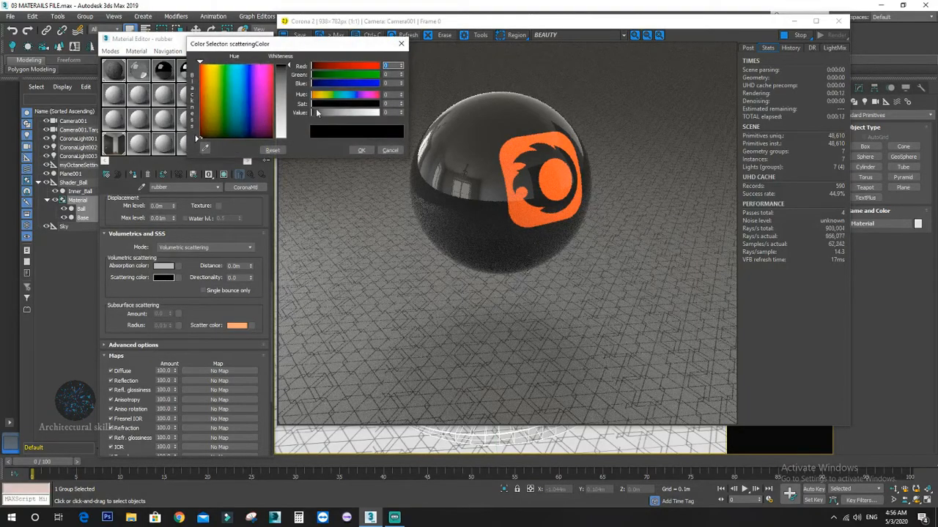
{"action": "left_click", "coordinate": [316, 111]}
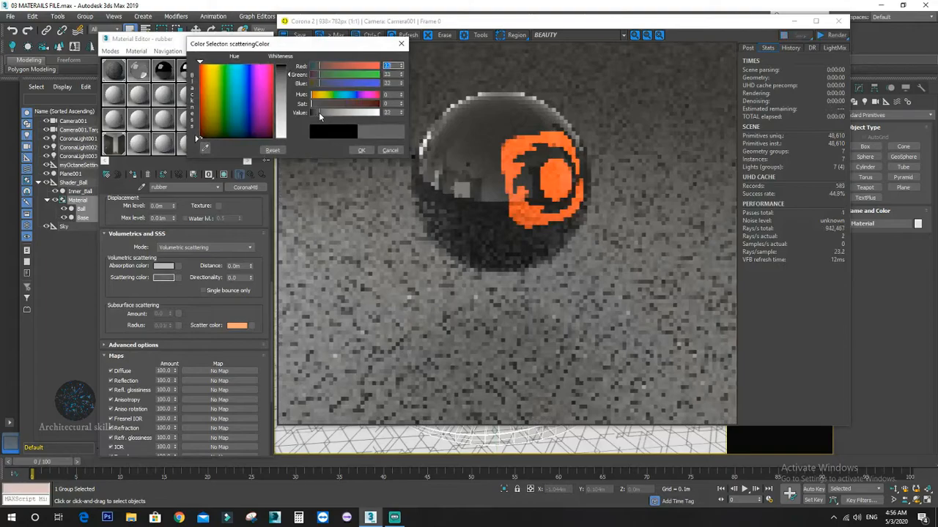
{"action": "left_click", "coordinate": [361, 151]}
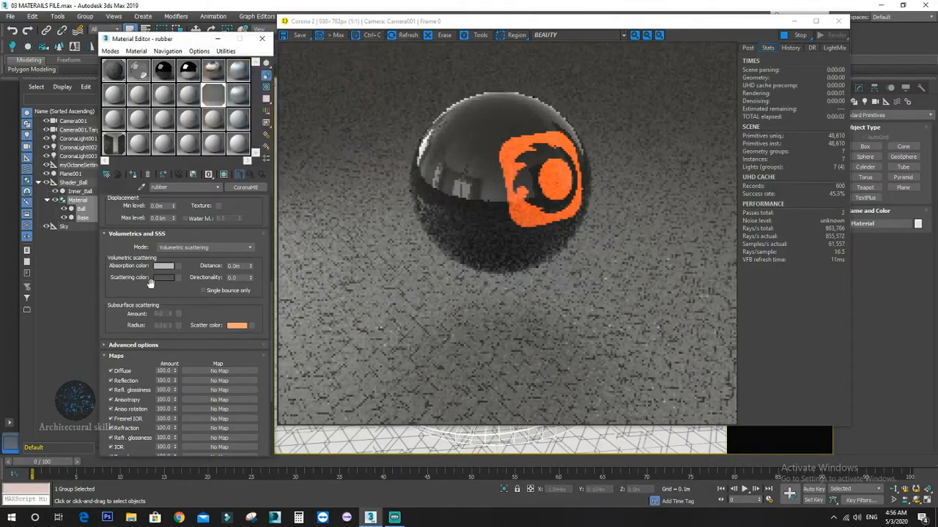
Try volumetric scattering distances of 0.5 m and 0.02 m on the rubber
{"action": "left_click", "coordinate": [234, 265]}
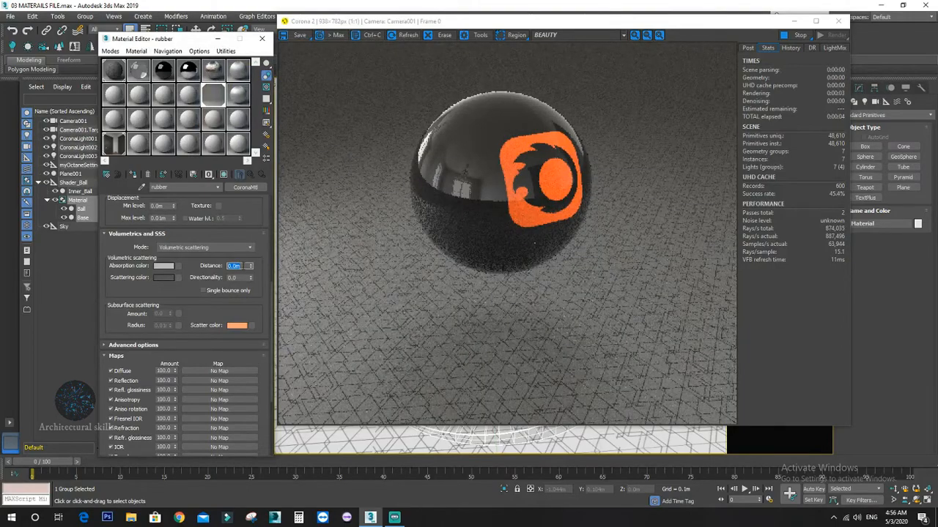
{"action": "key", "text": "Return"}
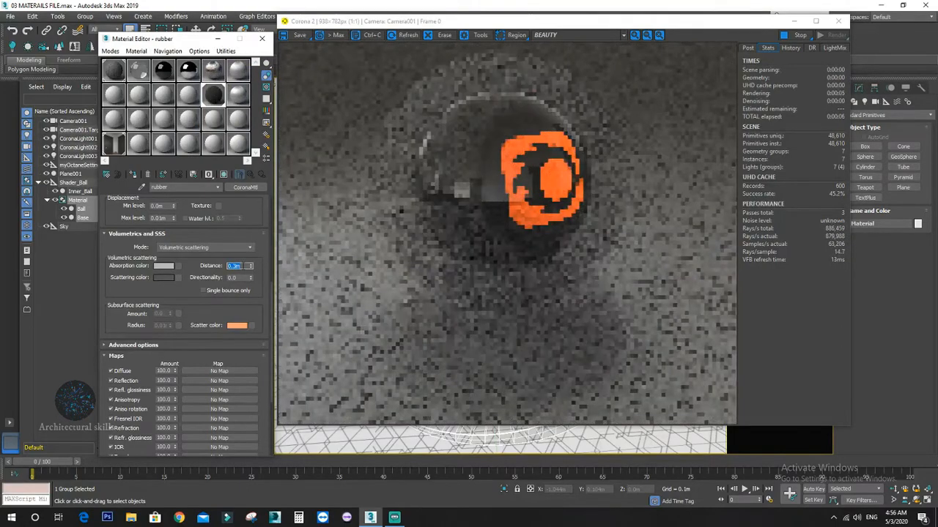
{"action": "type", "text": "0.5"}
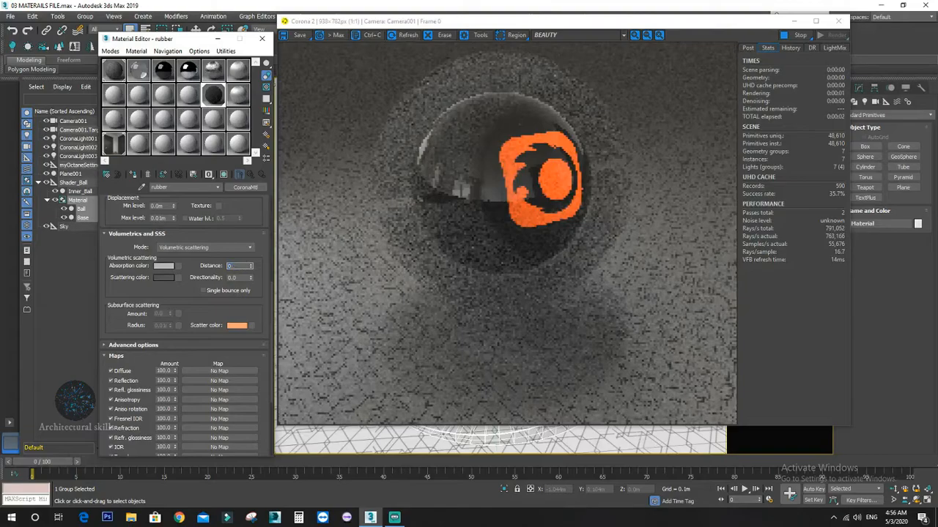
{"action": "key", "text": "Return"}
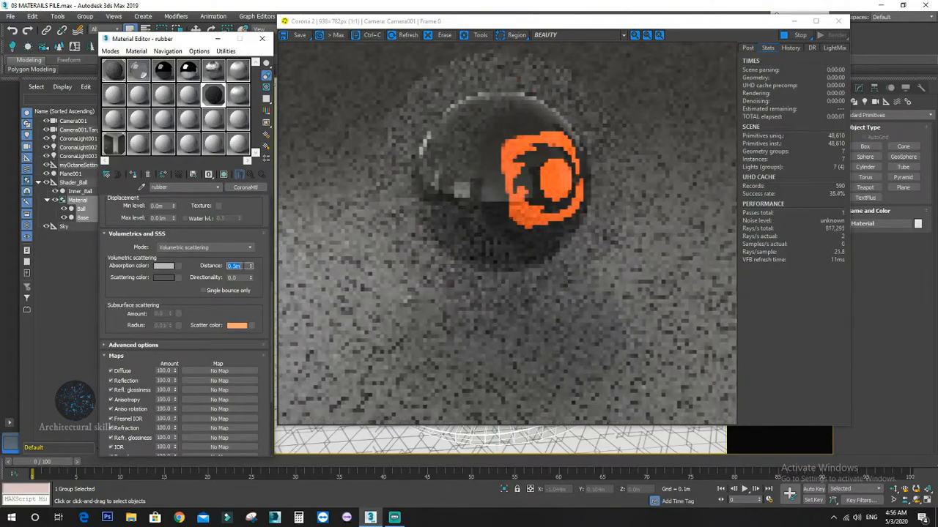
{"action": "type", "text": "0.02"}
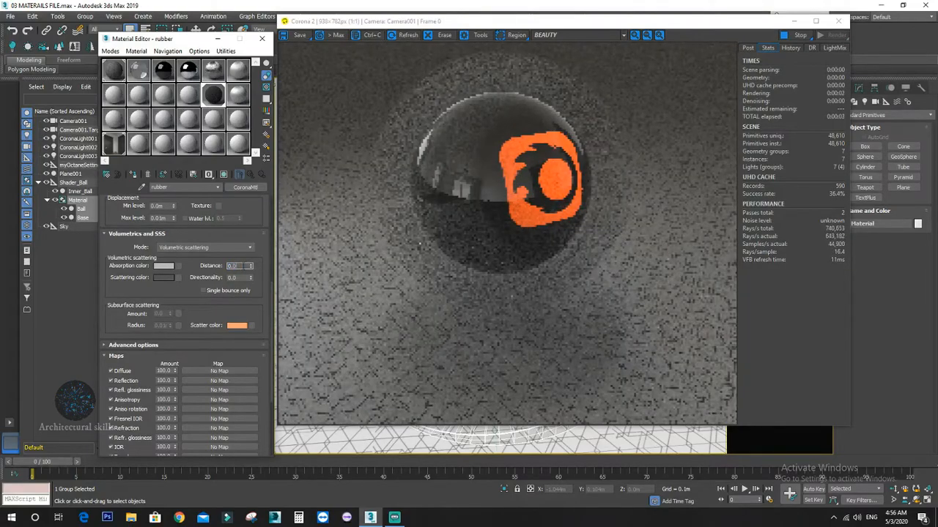
{"action": "key", "text": "Return"}
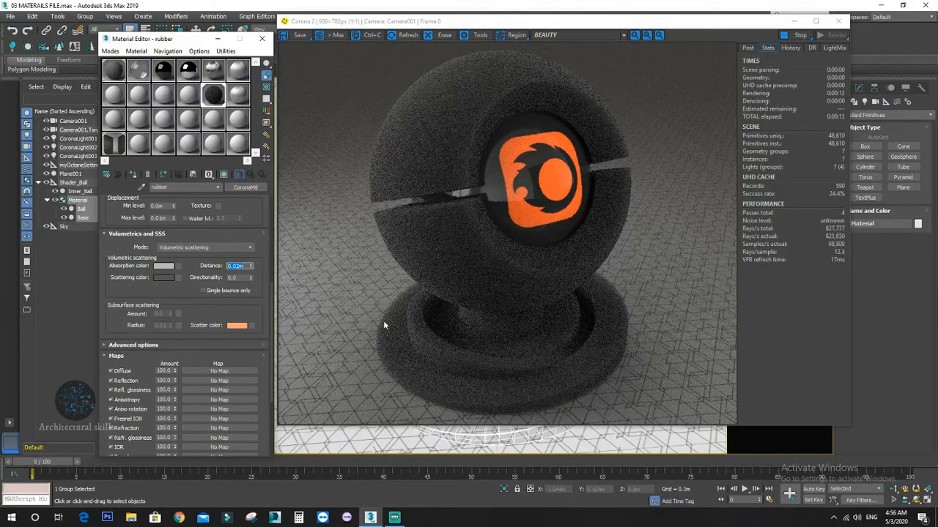
Try volumetric scattering distances of 1 m and 0.03 m, and settle on 0.05 m
{"action": "type", "text": "1"}
{"action": "key", "text": "Return"}
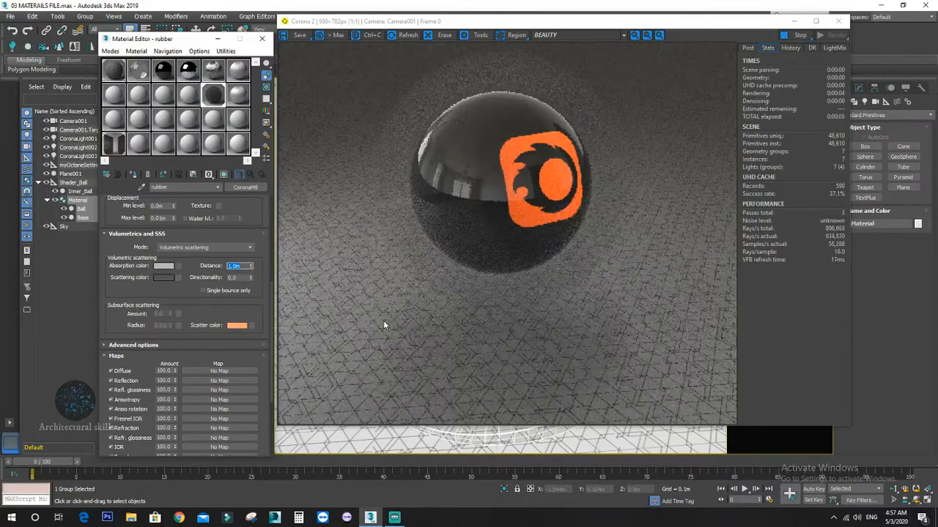
{"action": "type", "text": "0.03"}
{"action": "key", "text": "Return"}
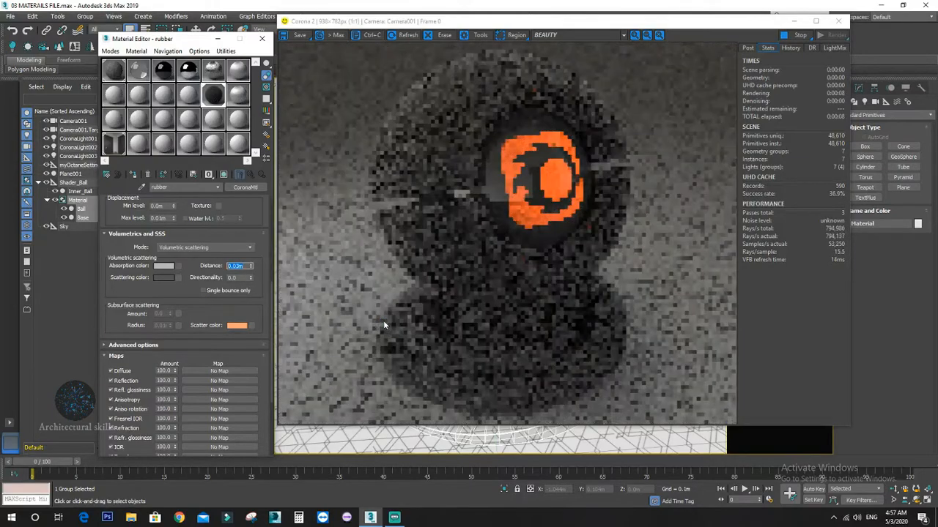
{"action": "type", "text": "0.05"}
{"action": "key", "text": "Return"}
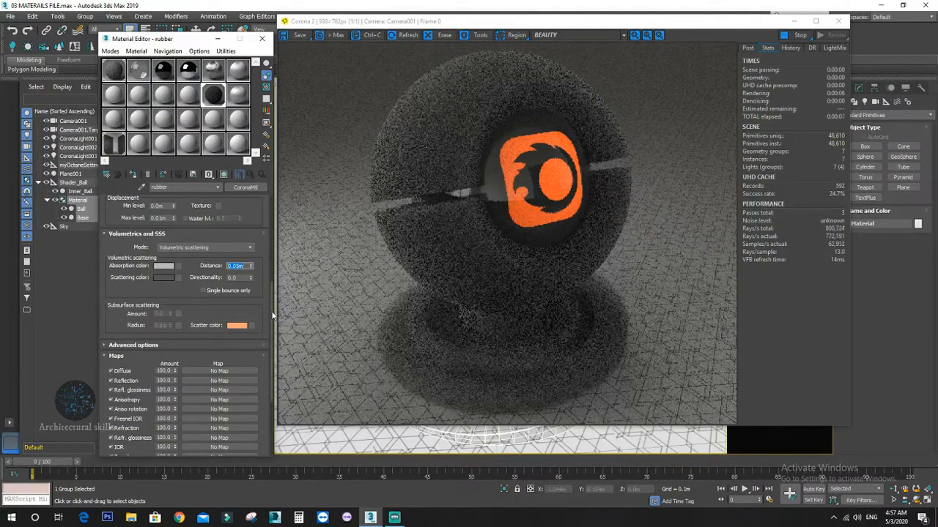
Set the rubber's opacity level back to 1
{"action": "left_click_drag", "start_coordinate": [272, 315], "coordinate": [273, 295]}
{"action": "scroll", "coordinate": [273, 294], "scroll_direction": "up", "scroll_amount": 2}
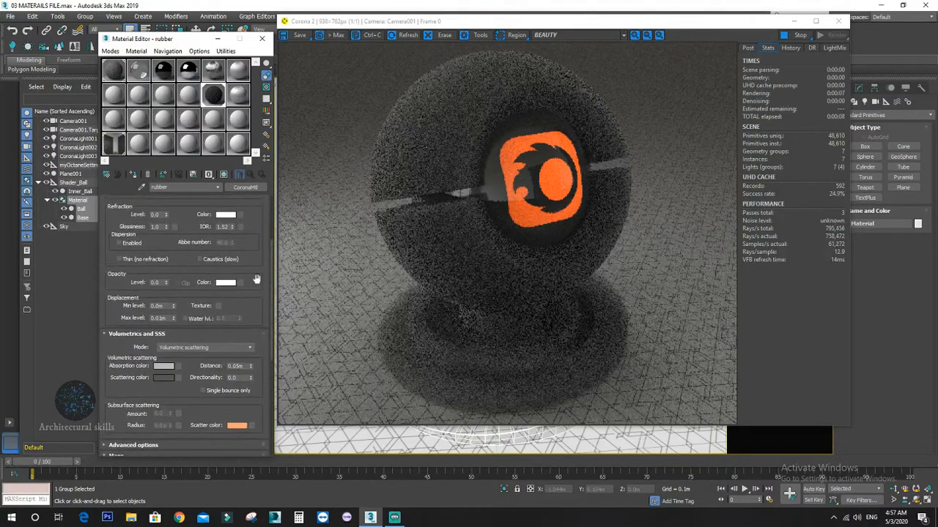
{"action": "double_click", "coordinate": [154, 282]}
{"action": "type", "text": "1"}
{"action": "key", "text": "Return"}
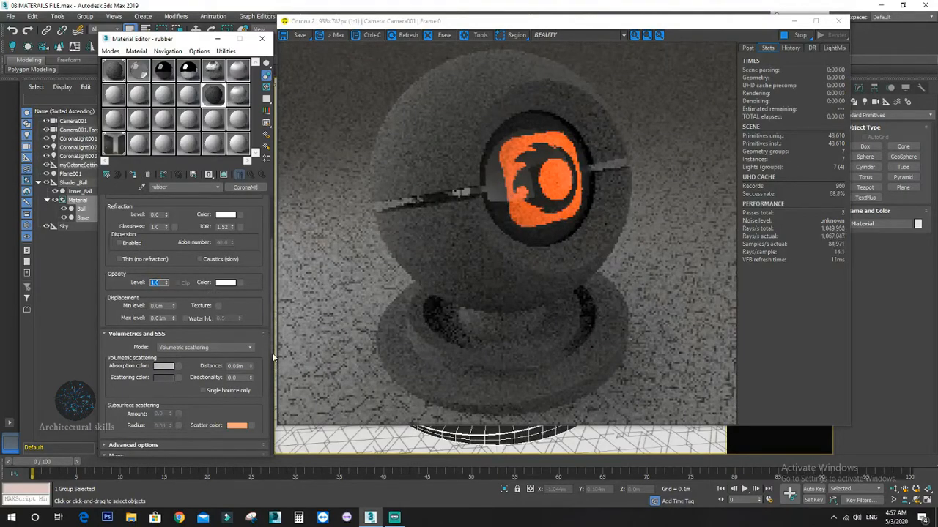
Try a translucency fraction of 0.5 on the rubber material, and settle on 0.3
{"action": "scroll", "coordinate": [272, 346], "scroll_direction": "up", "scroll_amount": 4}
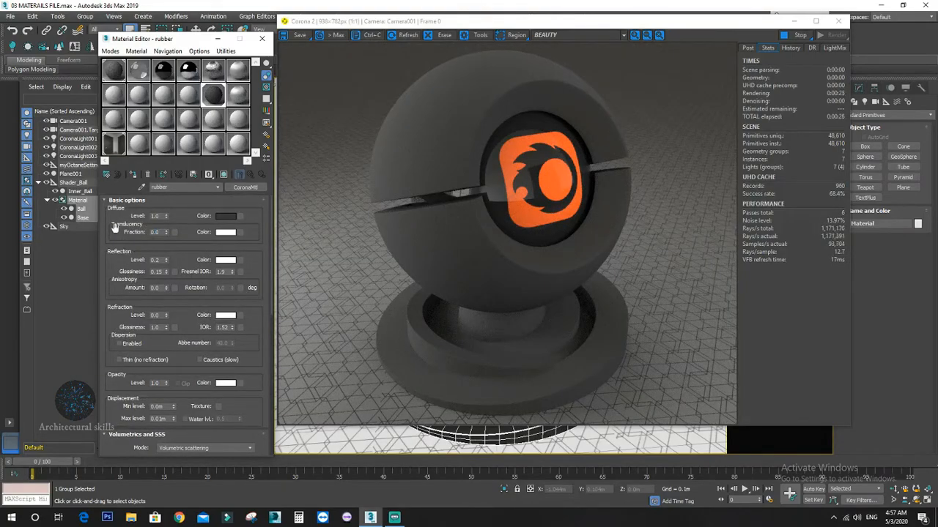
{"action": "double_click", "coordinate": [154, 232]}
{"action": "type", "text": "0.5"}
{"action": "key", "text": "Return"}
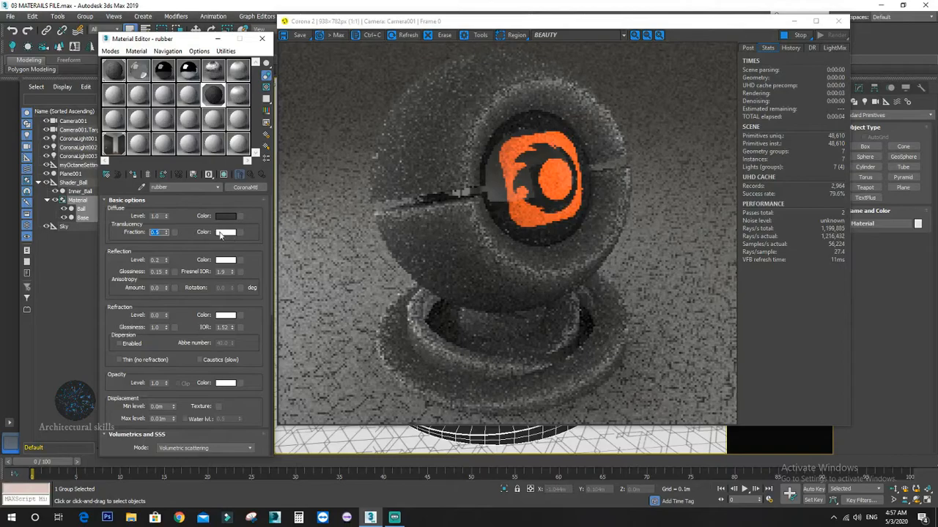
{"action": "type", "text": "0"}
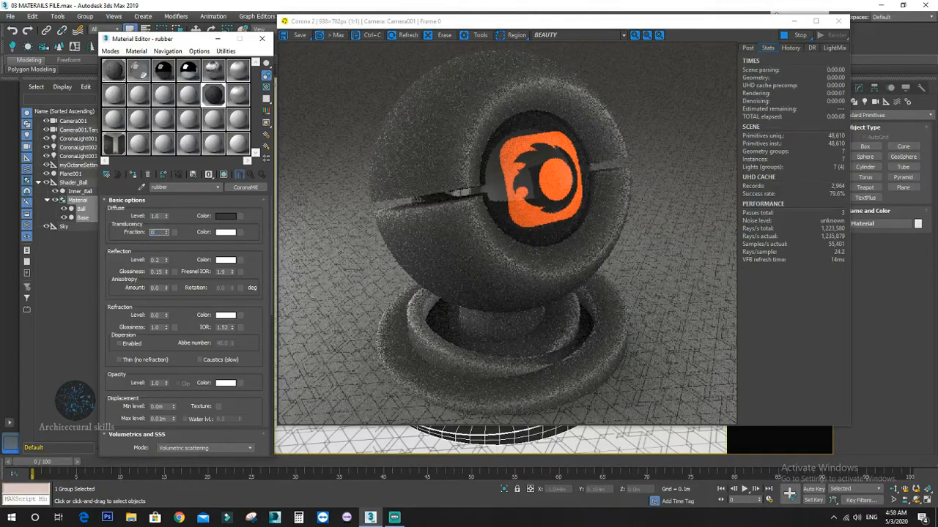
{"action": "key", "text": "Return"}
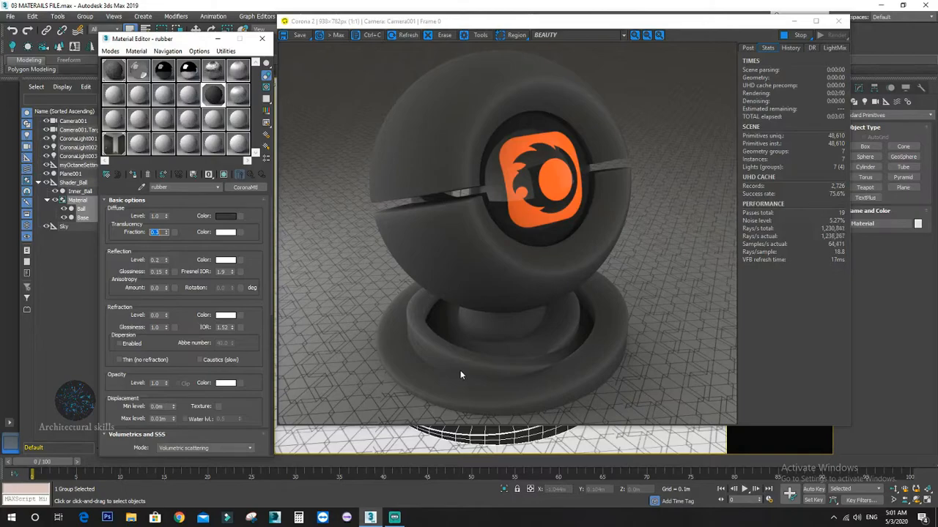
Assign the unused 02 - Default Corona material to the selected shader ball and rename it "dark metal"
{"action": "left_click", "coordinate": [192, 99]}
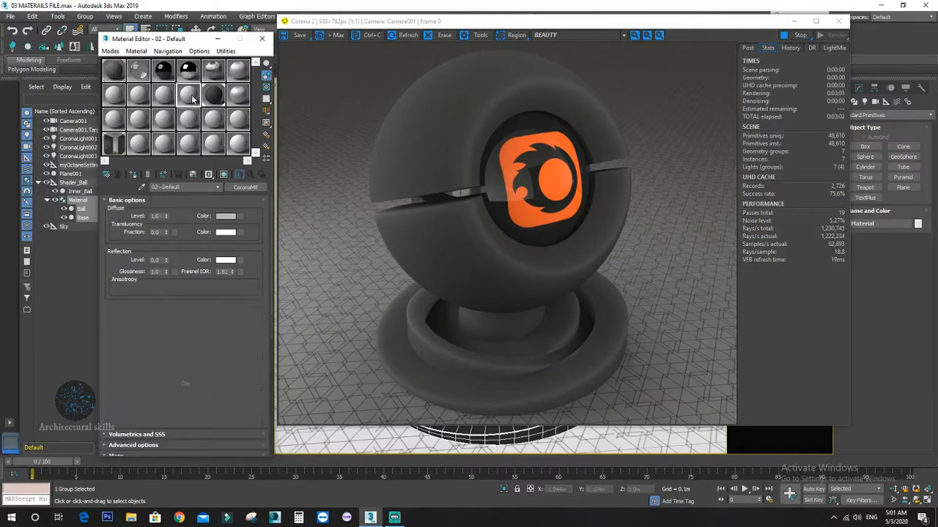
{"action": "left_click", "coordinate": [136, 176]}
{"action": "left_click_drag", "start_coordinate": [181, 187], "coordinate": [154, 187]}
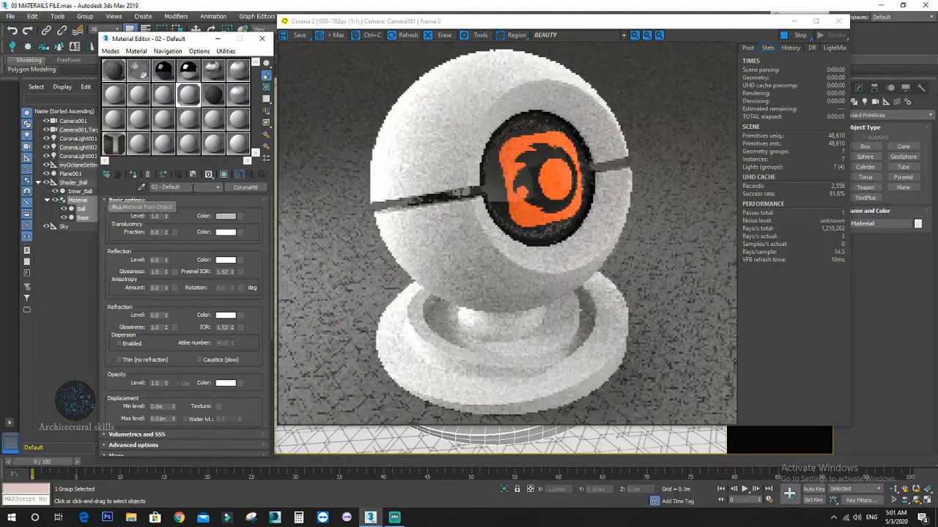
{"action": "type", "text": "dark m"}
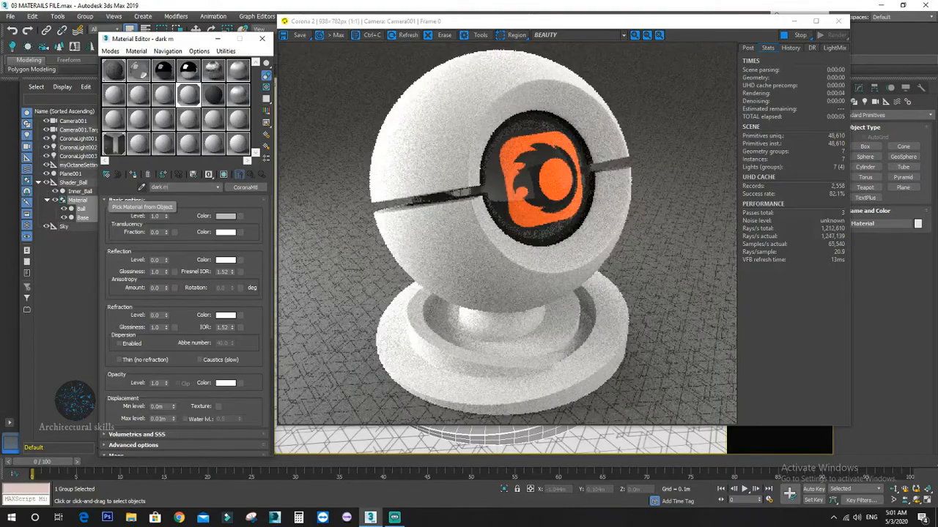
{"action": "type", "text": "eta"}
{"action": "key", "text": "BackSpace"}
{"action": "key", "text": "BackSpace"}
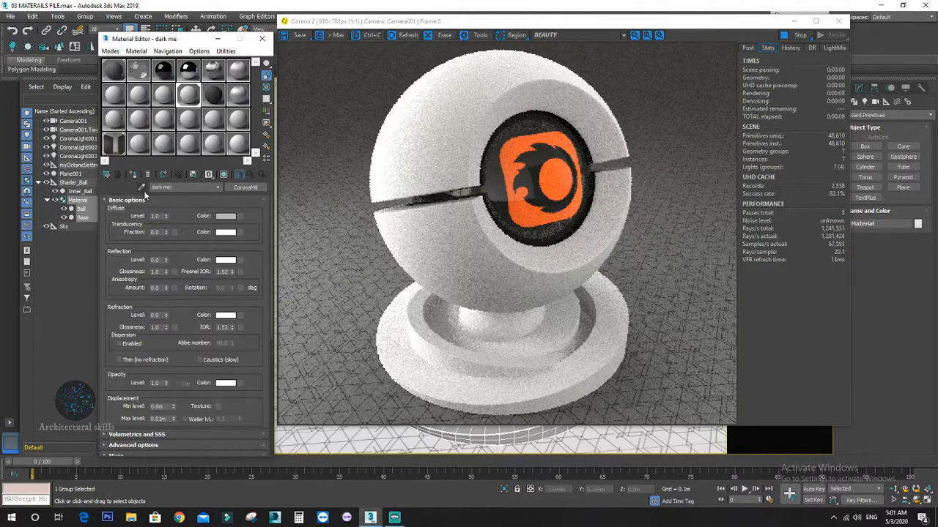
{"action": "type", "text": "tal"}
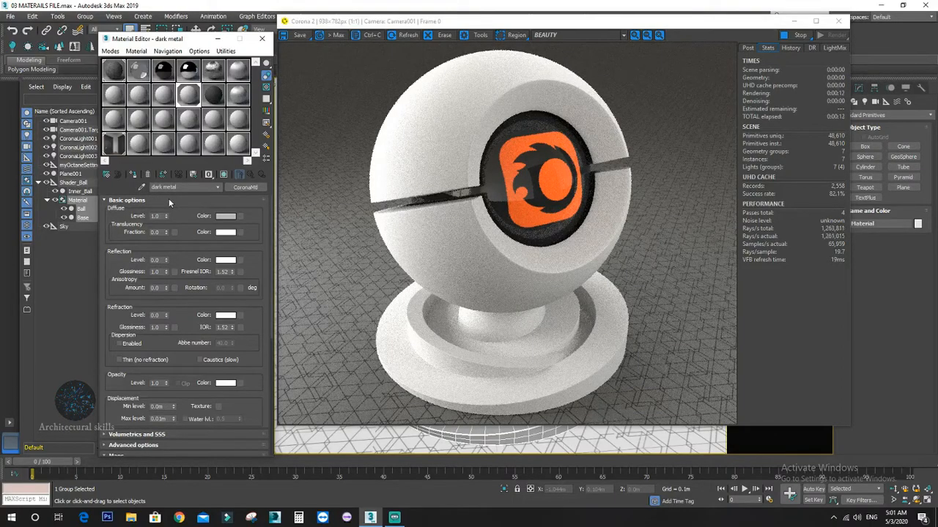
Set the dark metal's diffuse color to a very dark grey with a value of 12
{"action": "left_click", "coordinate": [225, 216]}
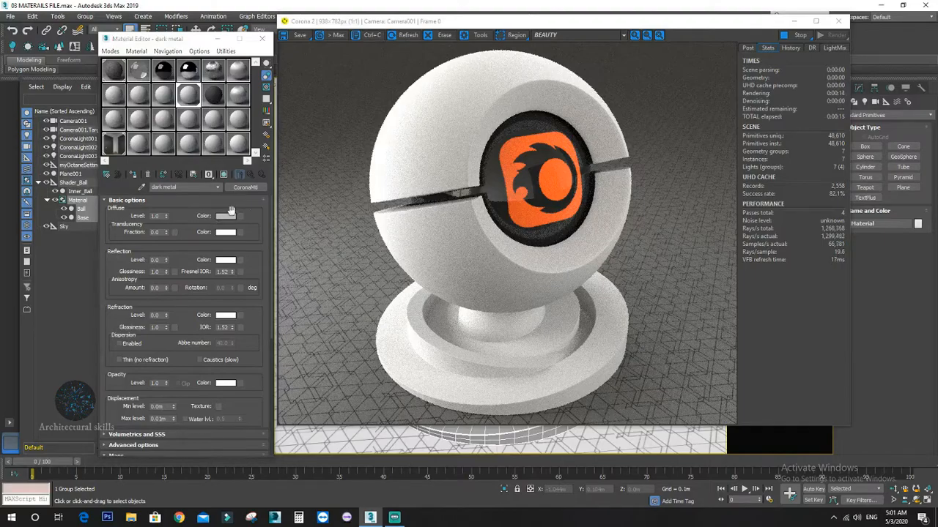
{"action": "left_click", "coordinate": [314, 112]}
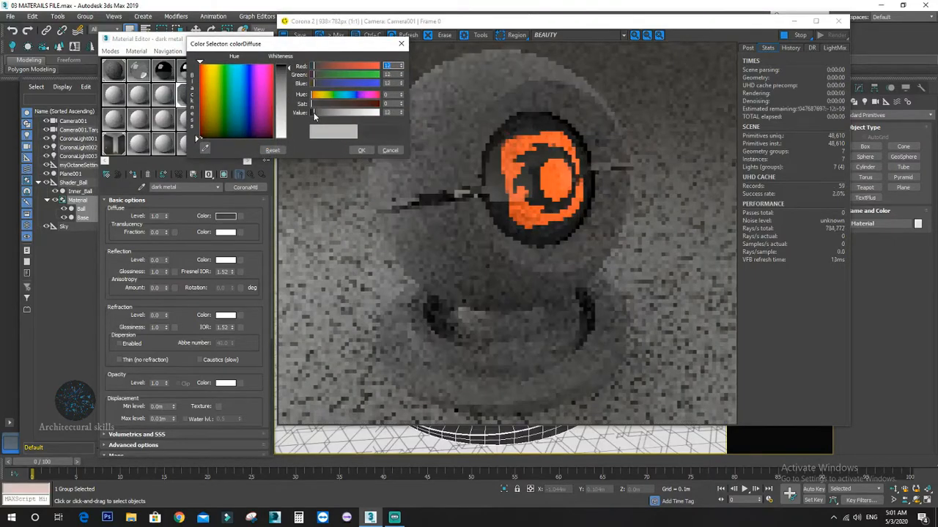
{"action": "left_click", "coordinate": [359, 150]}
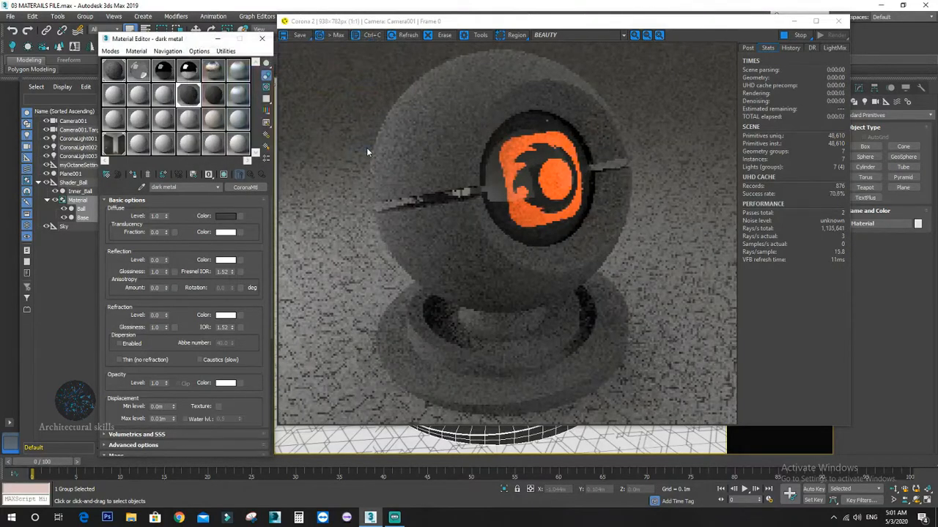
Set the dark metal's reflection level to 0.6 and its Fresnel IOR to 6
{"action": "double_click", "coordinate": [156, 260]}
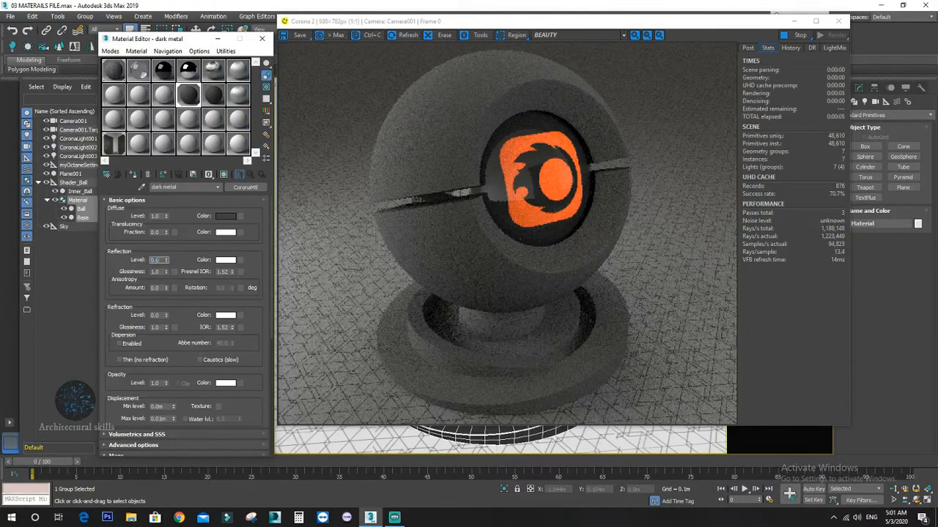
{"action": "key", "text": "Return"}
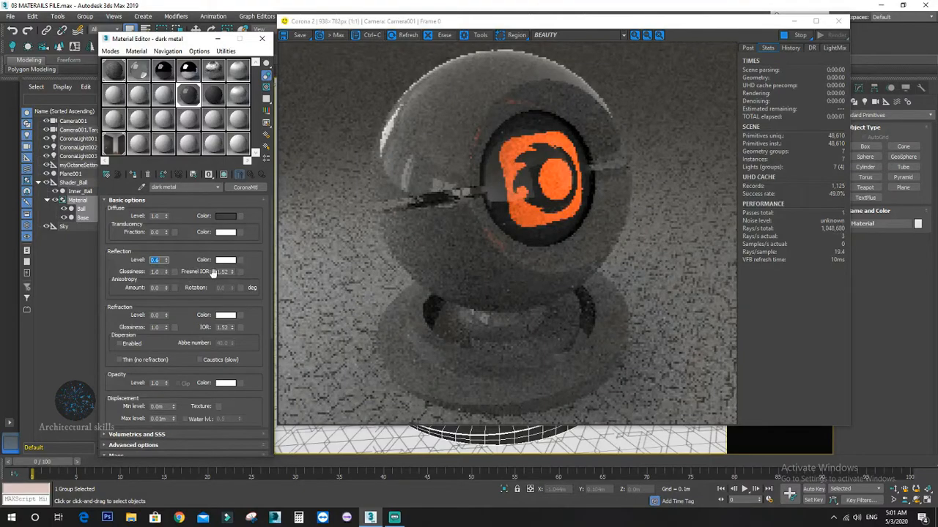
{"action": "double_click", "coordinate": [223, 272]}
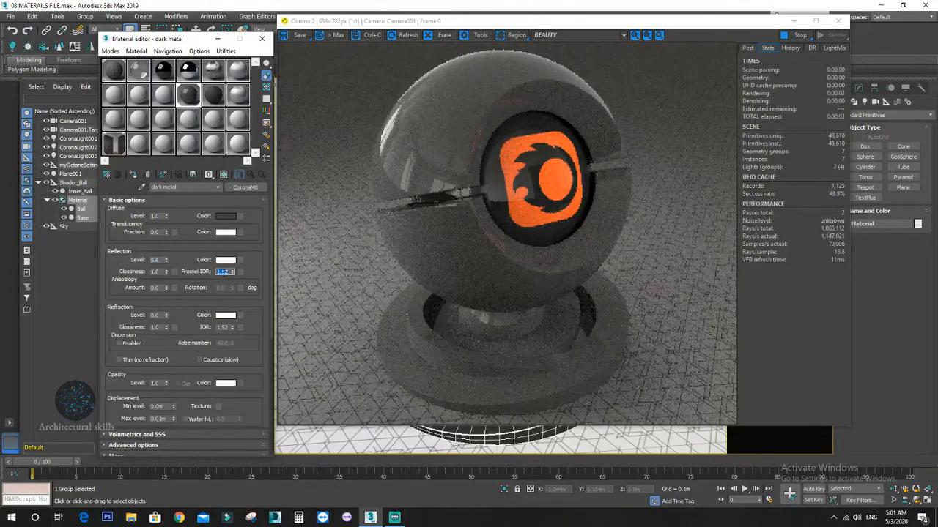
{"action": "type", "text": "6"}
{"action": "key", "text": "Return"}
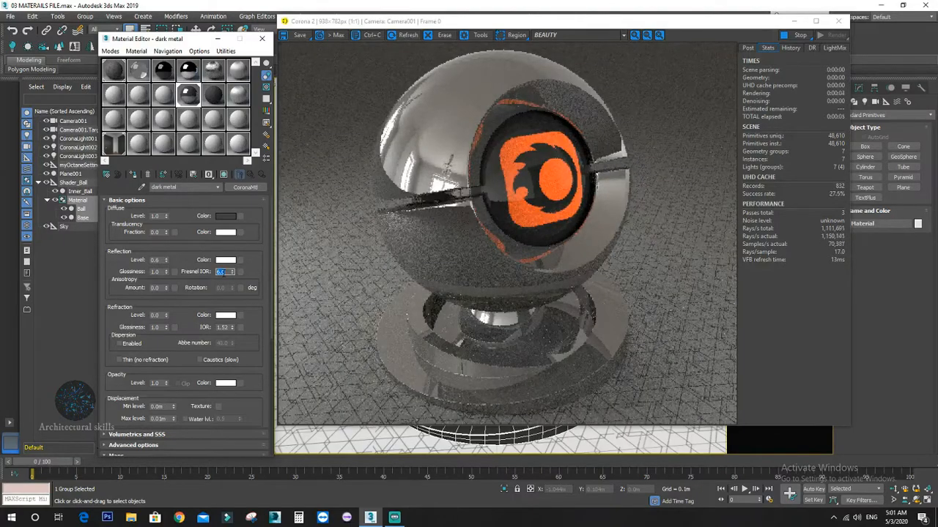
Load AM162_036_reflect_map.jpg from the metal folder as a bitmap for the dark metal's diffuse color
{"action": "left_click", "coordinate": [241, 219]}
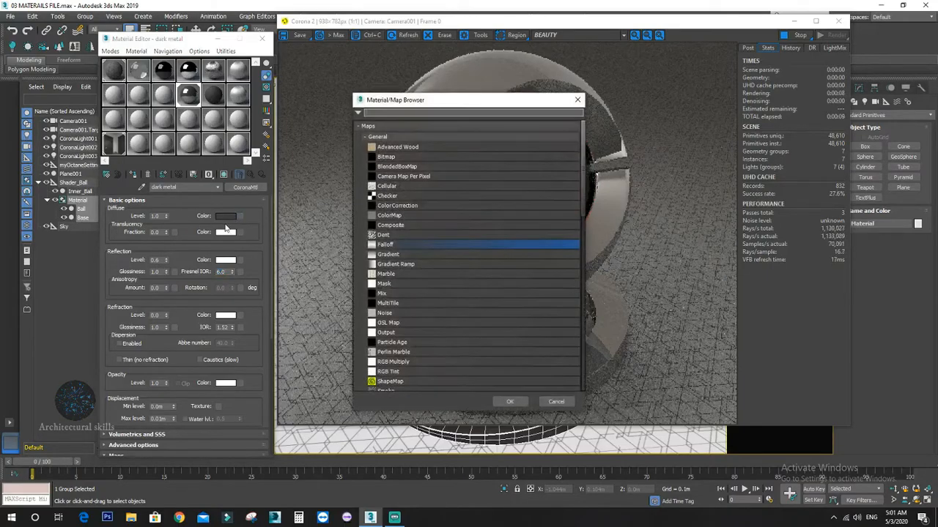
{"action": "double_click", "coordinate": [415, 158]}
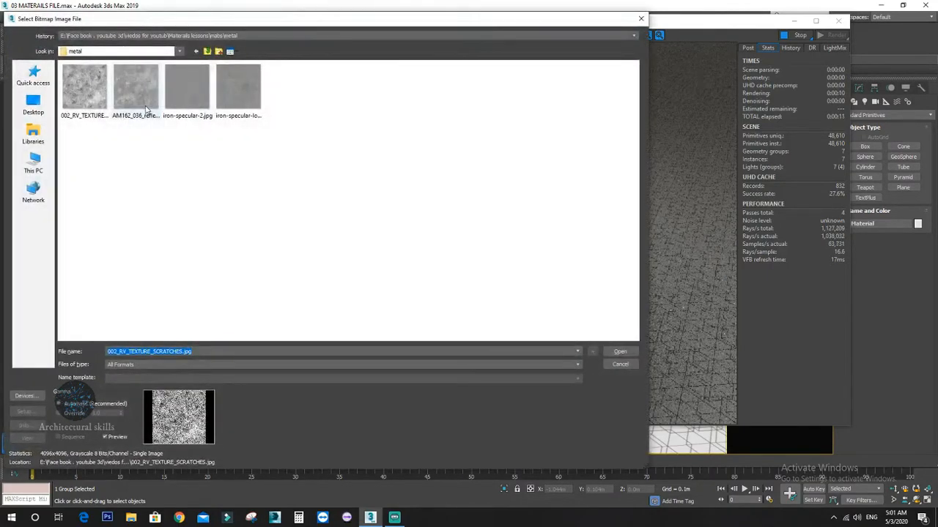
{"action": "double_click", "coordinate": [147, 108]}
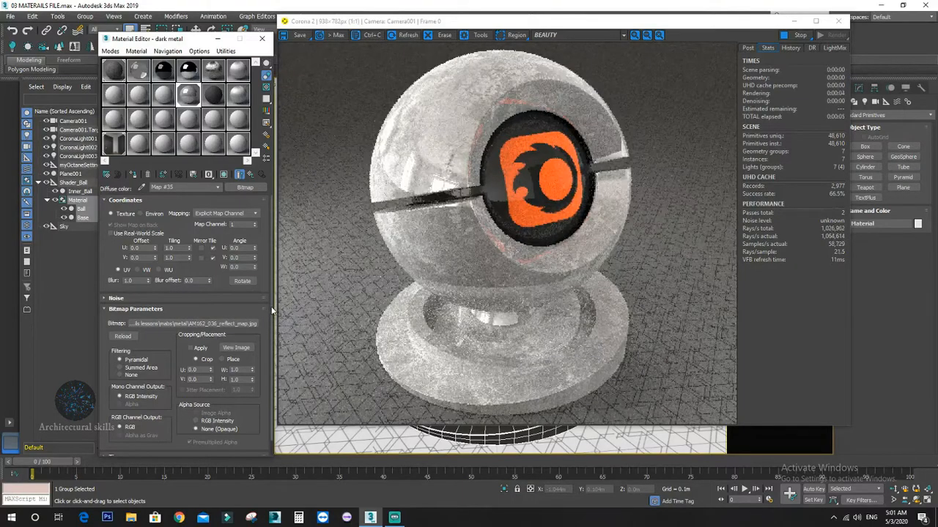
Enable the diffuse bitmap's output color map and bend its curve steeply downward from the white end point to darken the texture
{"action": "scroll", "coordinate": [213, 395], "scroll_direction": "down", "scroll_amount": 2}
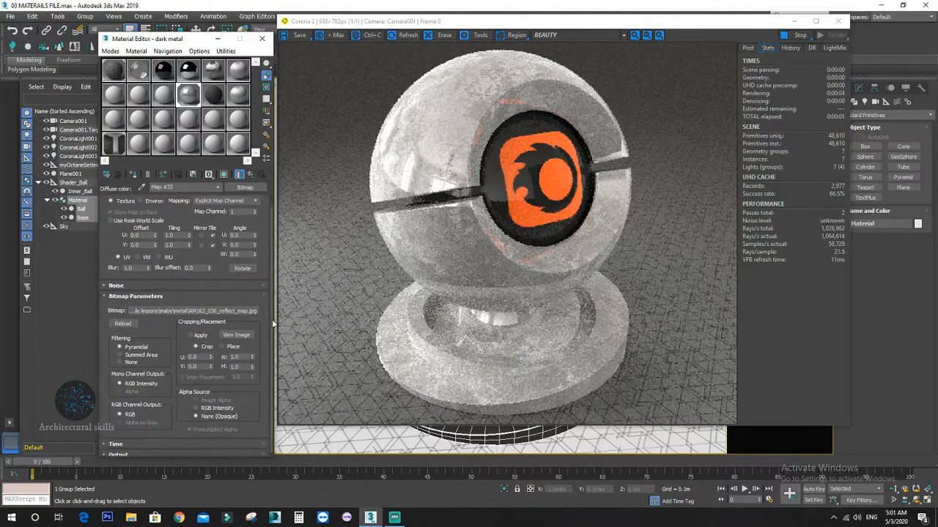
{"action": "left_click", "coordinate": [141, 453]}
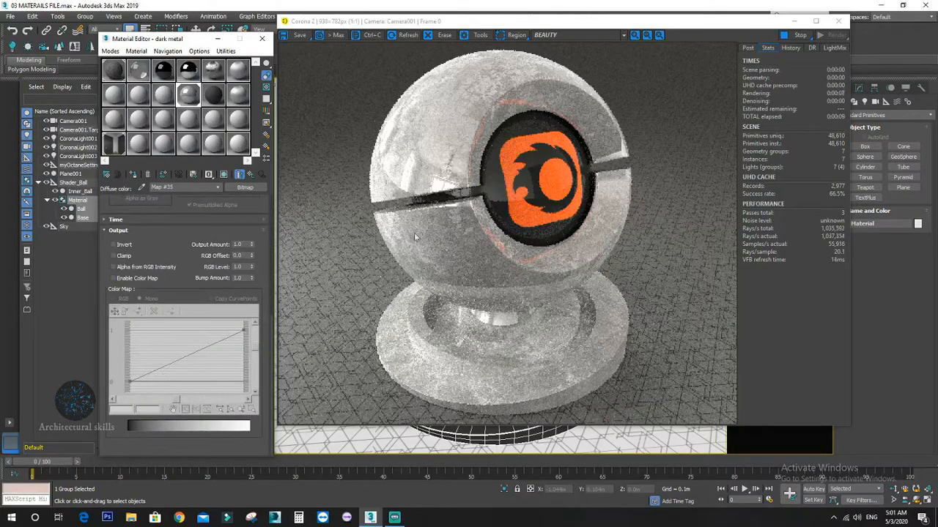
{"action": "left_click", "coordinate": [141, 280]}
{"action": "left_click", "coordinate": [244, 330]}
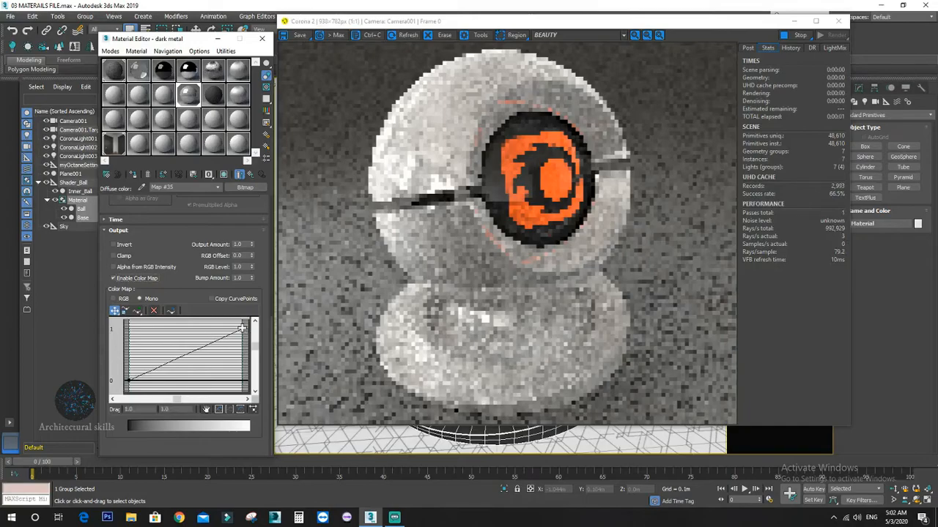
{"action": "right_click", "coordinate": [244, 330]}
{"action": "left_click", "coordinate": [263, 356]}
{"action": "left_click_drag", "start_coordinate": [220, 352], "coordinate": [282, 397]}
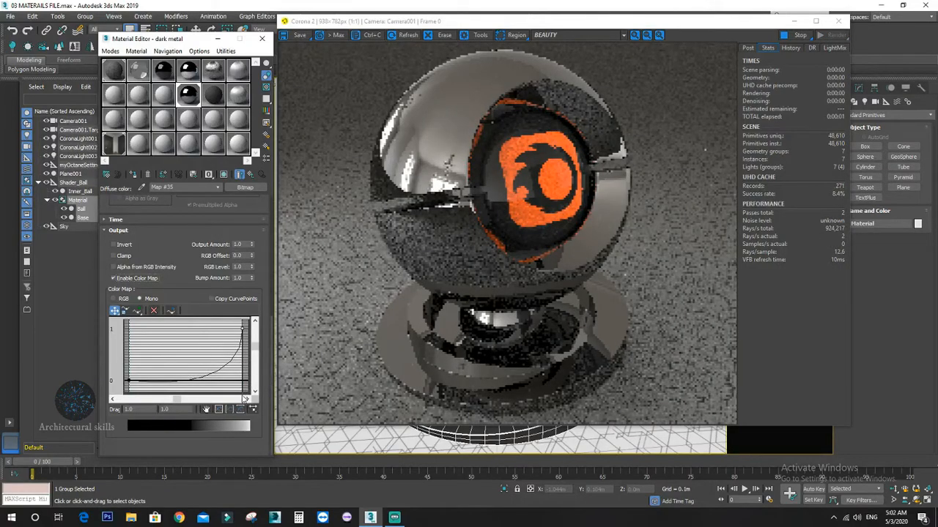
{"action": "left_click_drag", "start_coordinate": [255, 347], "coordinate": [256, 354]}
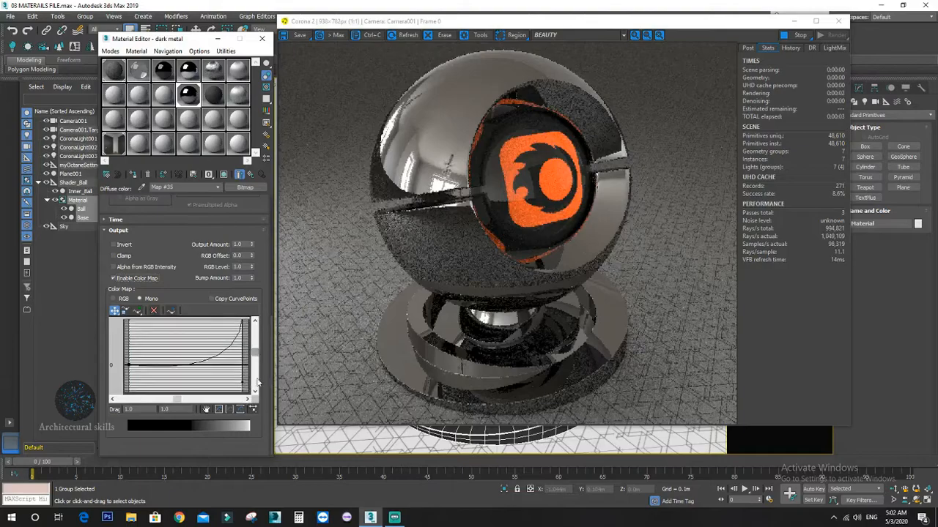
{"action": "left_click_drag", "start_coordinate": [242, 387], "coordinate": [255, 364]}
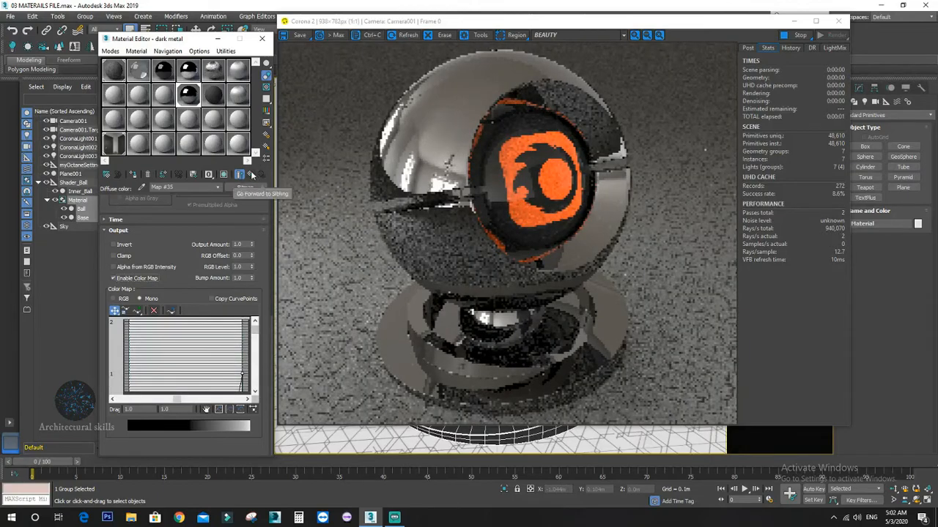
Duplicate the diffuse bitmap into the reflection glossiness as an independent copy, and disable the copy's color map
{"action": "left_click", "coordinate": [252, 174]}
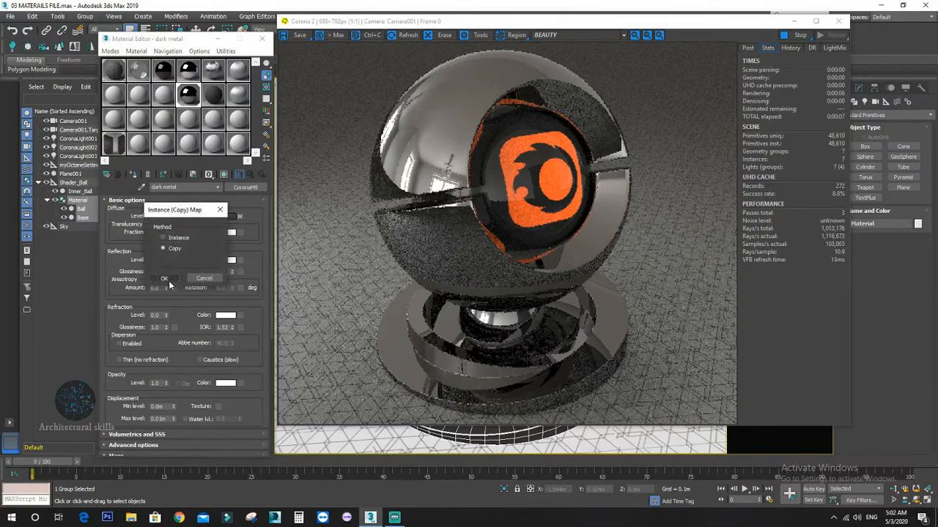
{"action": "left_click_drag", "start_coordinate": [167, 273], "coordinate": [169, 275]}
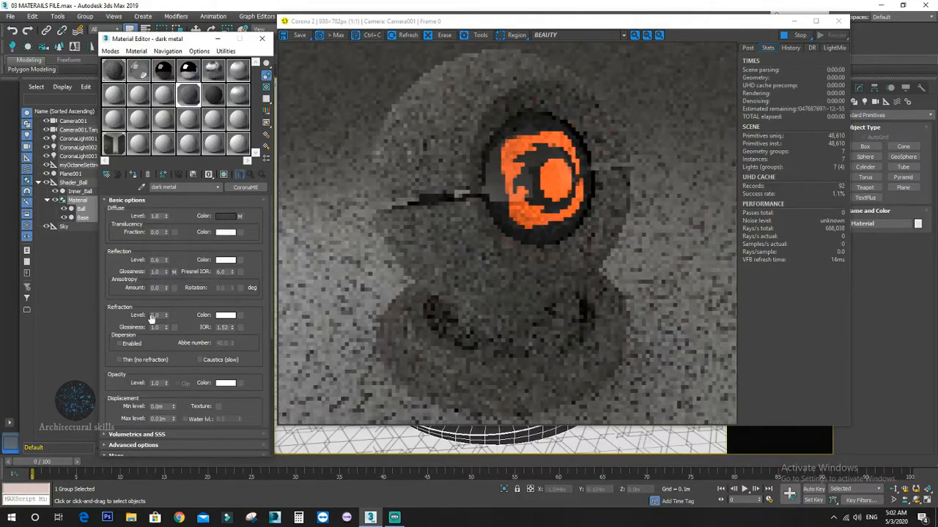
{"action": "left_click", "coordinate": [174, 272]}
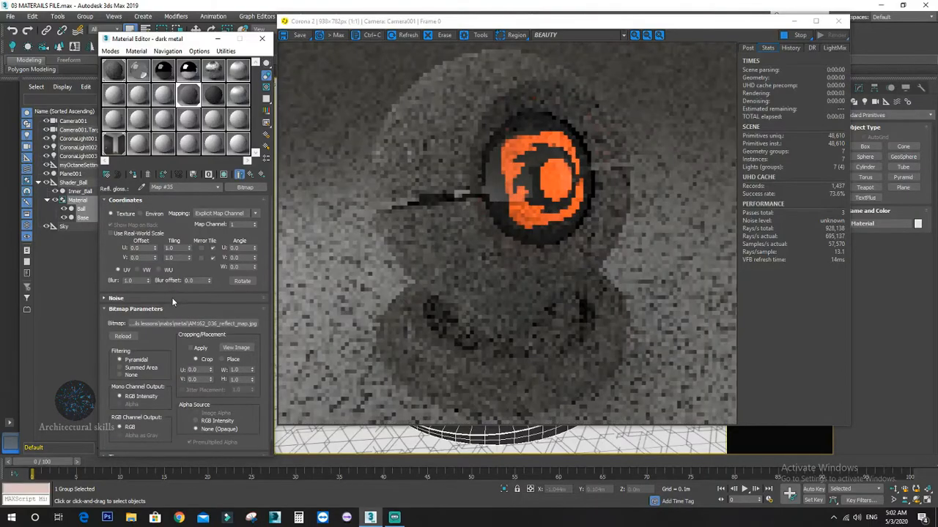
{"action": "scroll", "coordinate": [155, 357], "scroll_direction": "down", "scroll_amount": 1}
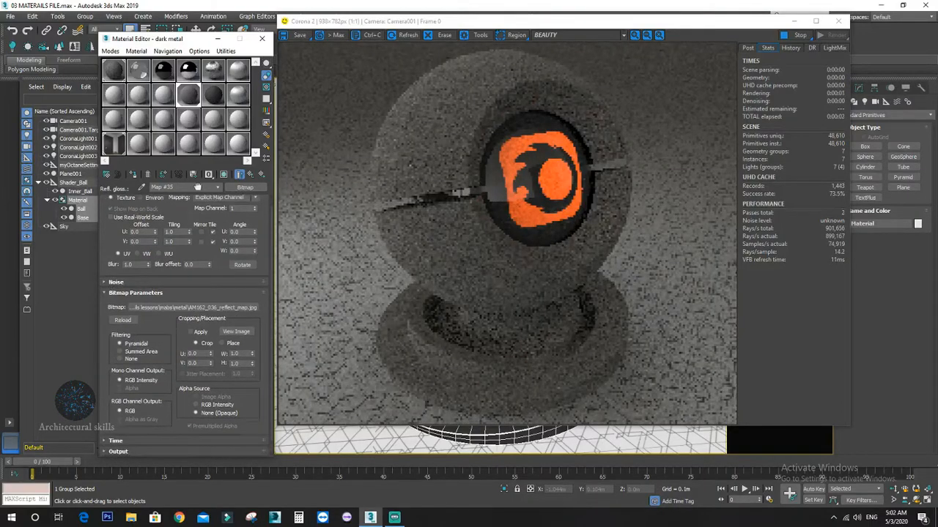
{"action": "left_click", "coordinate": [149, 450]}
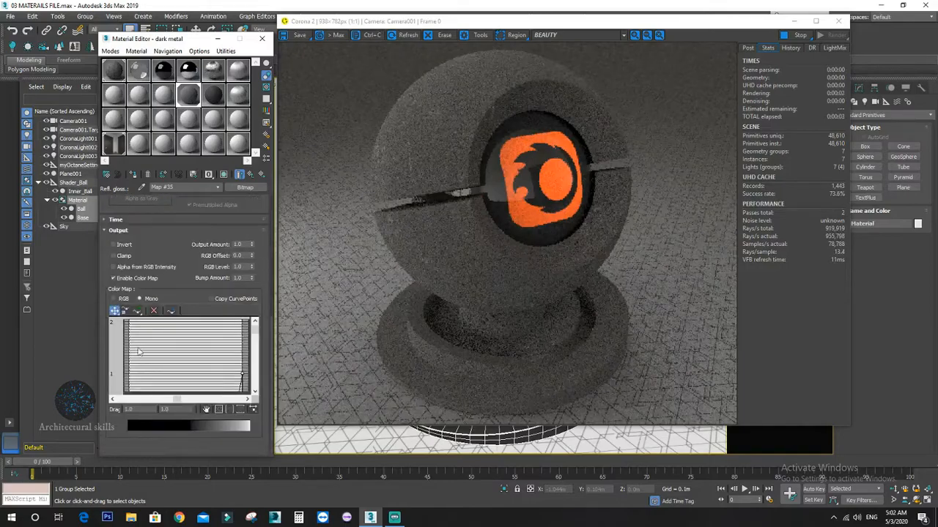
{"action": "left_click", "coordinate": [116, 279]}
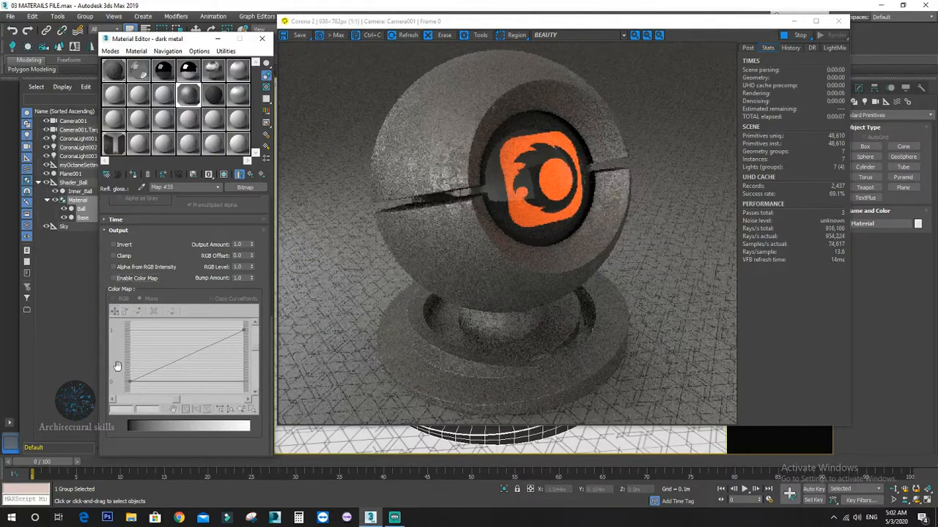
Try an RGB level of 2.2 on the glossiness bitmap, settle on 1.9, and return to the parent material
{"action": "type", "text": "3"}
{"action": "key", "text": "Return"}
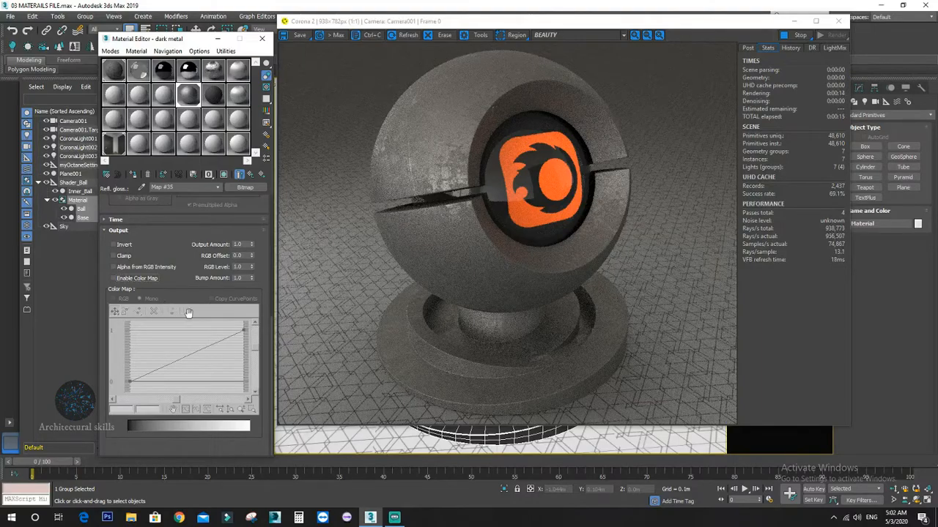
{"action": "double_click", "coordinate": [239, 267]}
{"action": "key", "text": "Return"}
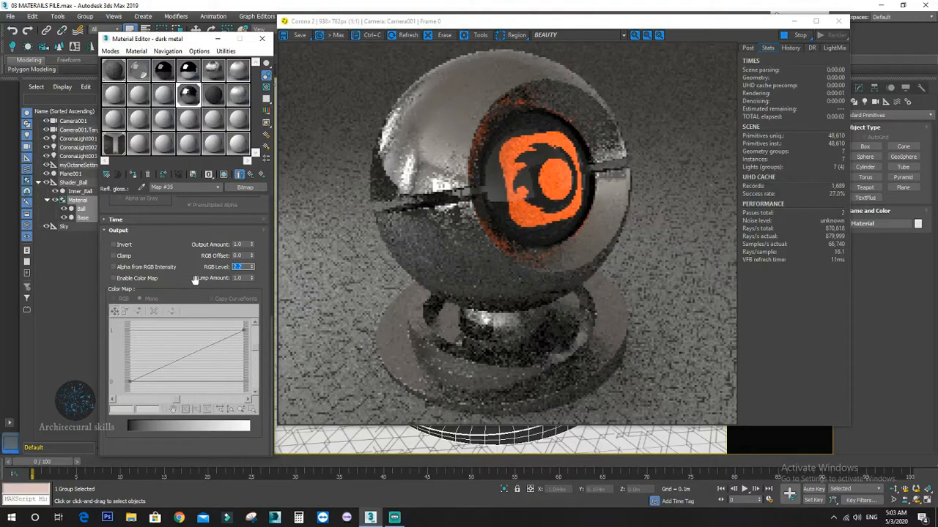
{"action": "type", "text": "3"}
{"action": "key", "text": "Return"}
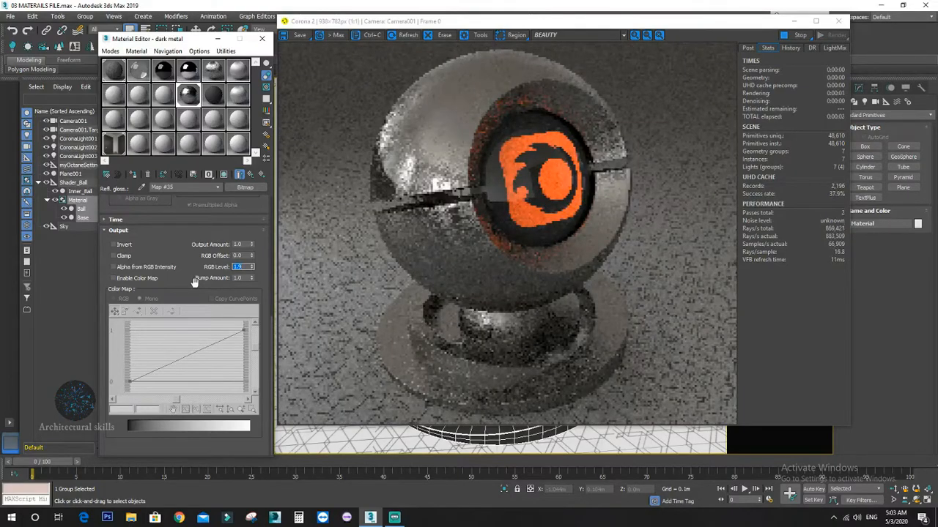
{"action": "left_click", "coordinate": [251, 175]}
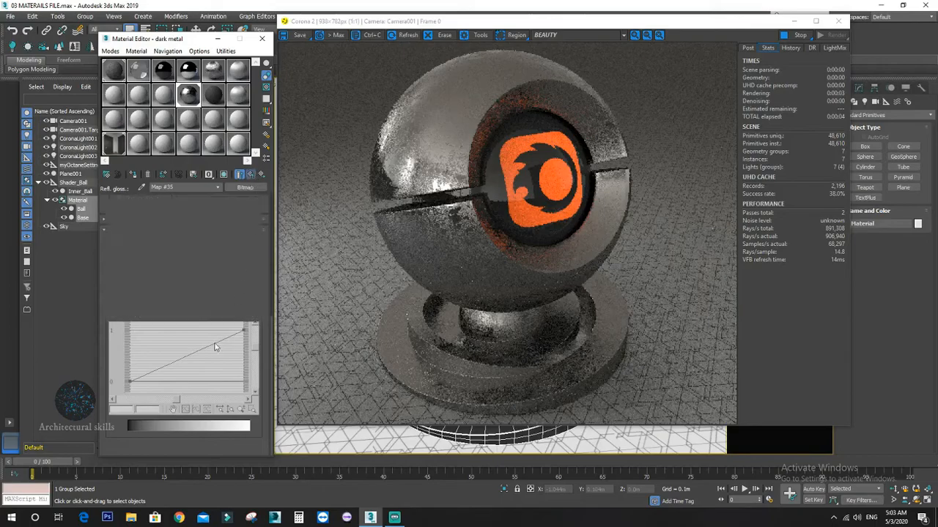
Set the dark metal's reflection Fresnel IOR to 3
{"action": "double_click", "coordinate": [222, 271]}
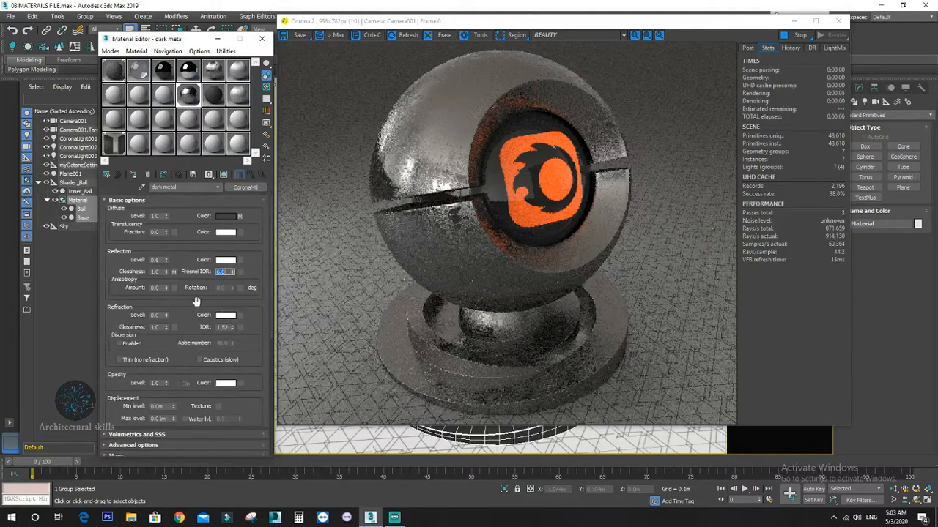
{"action": "type", "text": "3"}
{"action": "key", "text": "Return"}
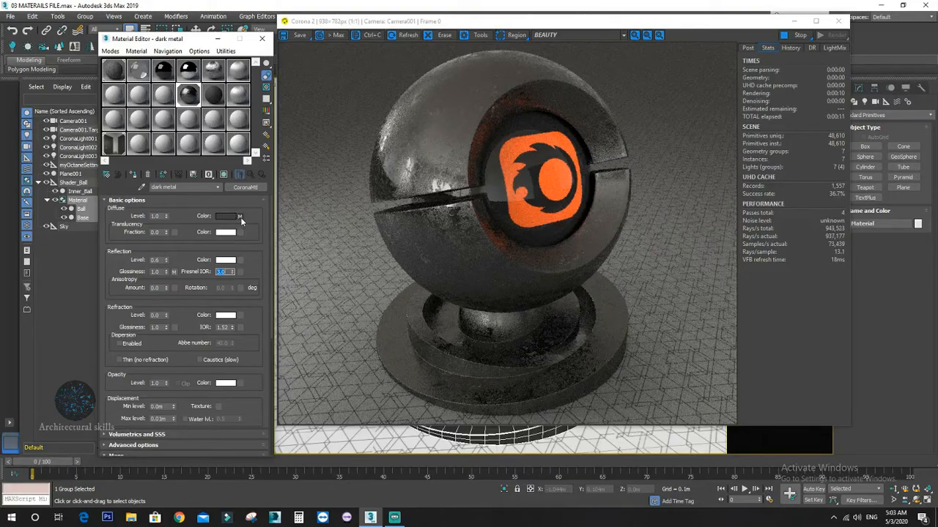
Pull the tangent handle of the white end point slightly inward on the diffuse bitmap's color map curve, and return to the parent material
{"action": "left_click", "coordinate": [240, 216]}
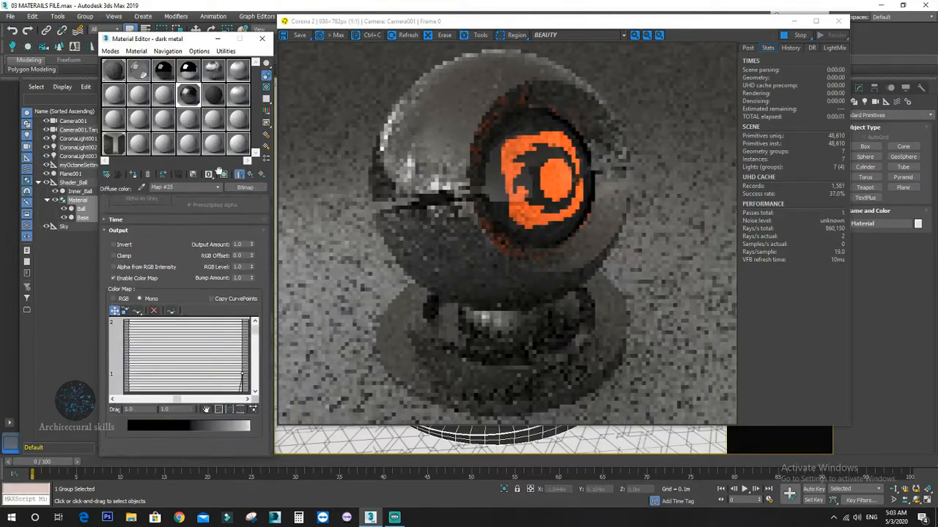
{"action": "left_click_drag", "start_coordinate": [255, 331], "coordinate": [237, 381]}
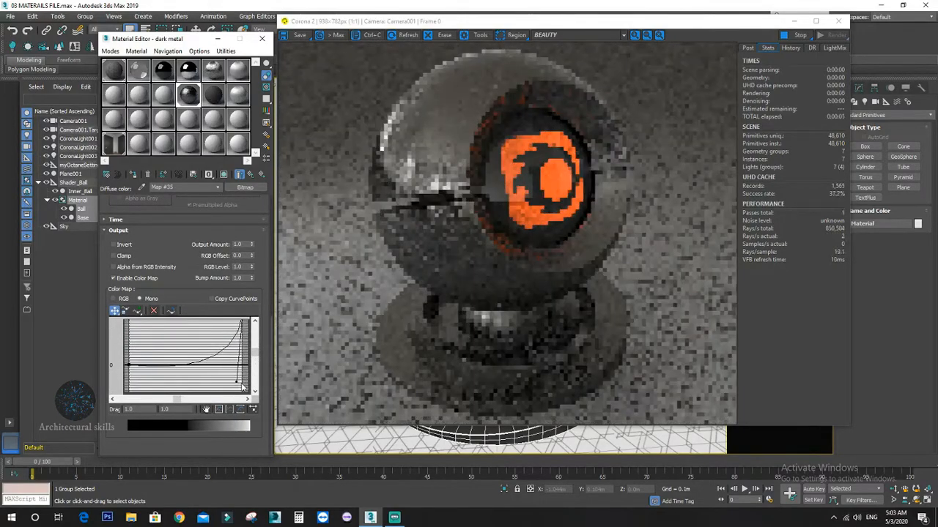
{"action": "left_click_drag", "start_coordinate": [237, 381], "coordinate": [234, 380]}
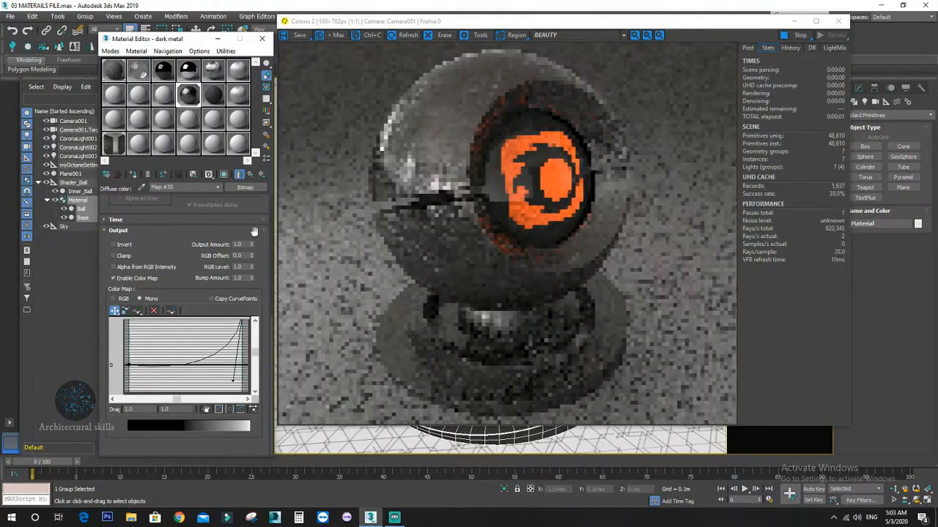
{"action": "left_click", "coordinate": [239, 175]}
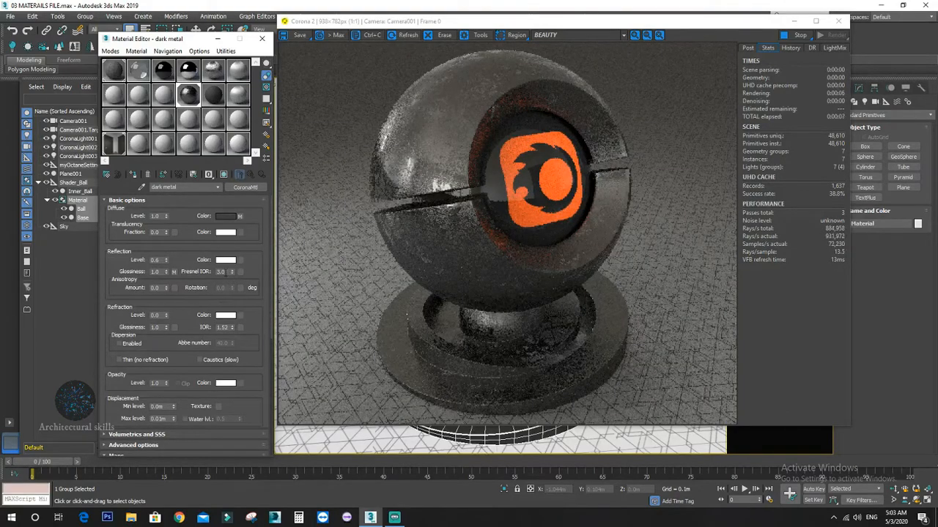
Try RGB levels of 2.1 and 2.5 on the glossiness bitmap, settle on 2, and return to the parent material
{"action": "left_click", "coordinate": [173, 272]}
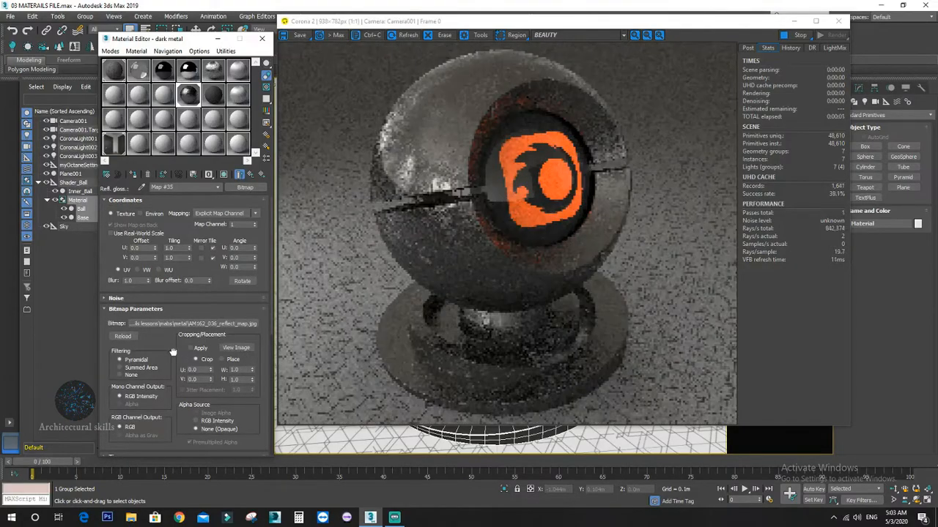
{"action": "scroll", "coordinate": [177, 419], "scroll_direction": "down", "scroll_amount": 5}
{"action": "double_click", "coordinate": [242, 392]}
{"action": "type", "text": "2.1"}
{"action": "key", "text": "Return"}
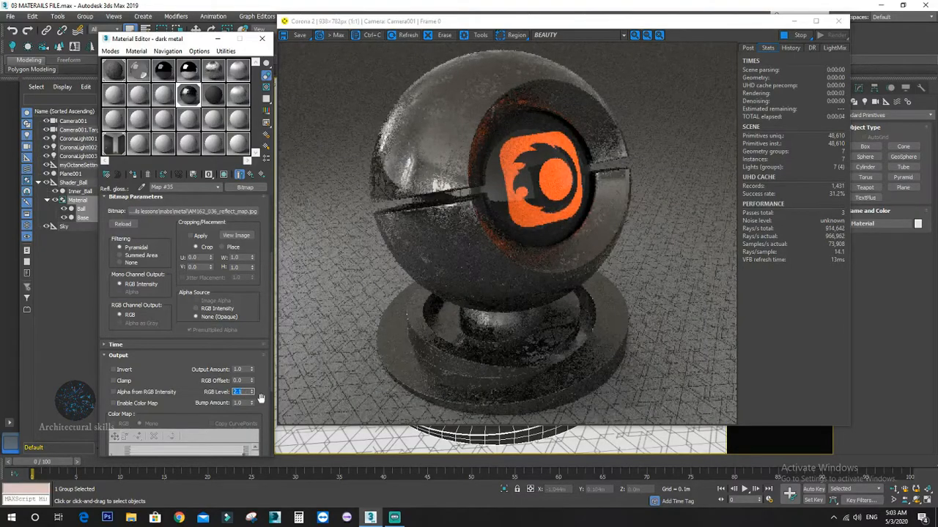
{"action": "type", "text": "2.5"}
{"action": "key", "text": "Return"}
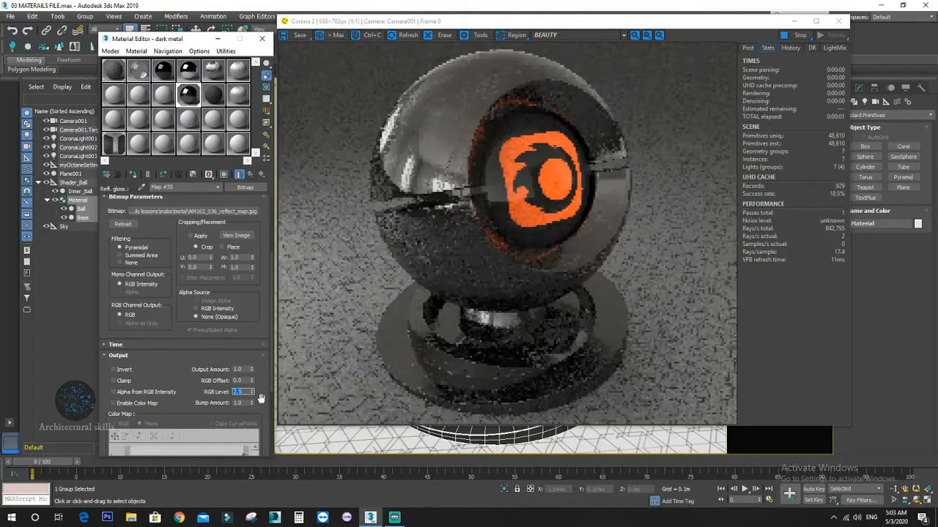
{"action": "type", "text": "2"}
{"action": "key", "text": "Return"}
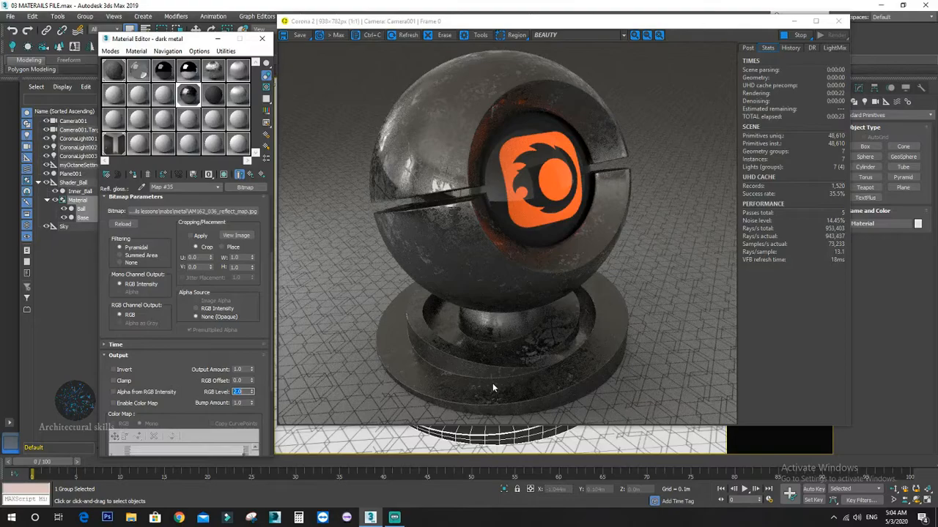
{"action": "left_click", "coordinate": [259, 176]}
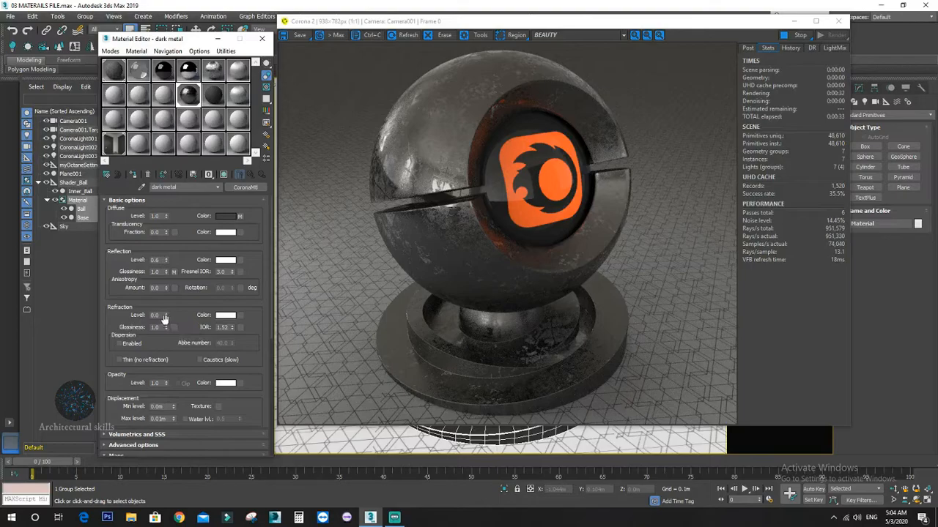
Name an unused Corona material wood and assign it to the selected shader ball
{"action": "left_click", "coordinate": [168, 98]}
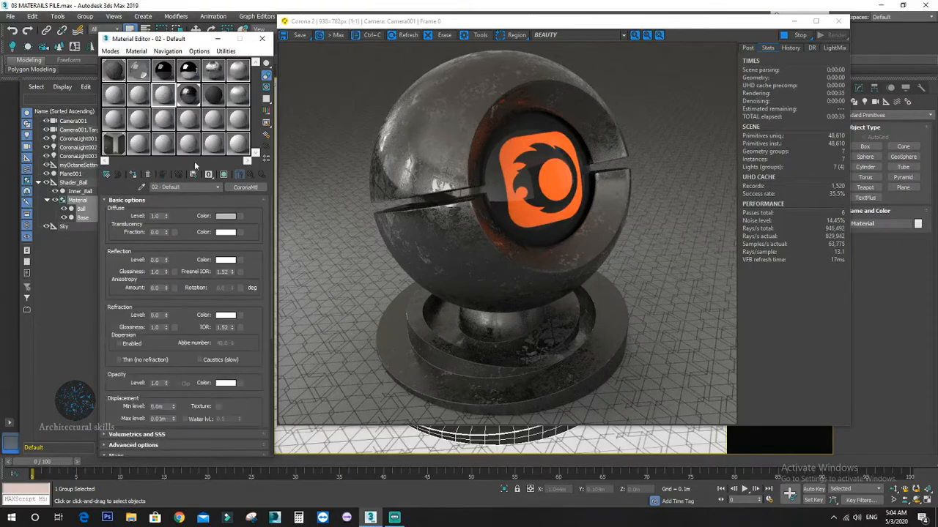
{"action": "type", "text": "wood"}
{"action": "left_click", "coordinate": [134, 175]}
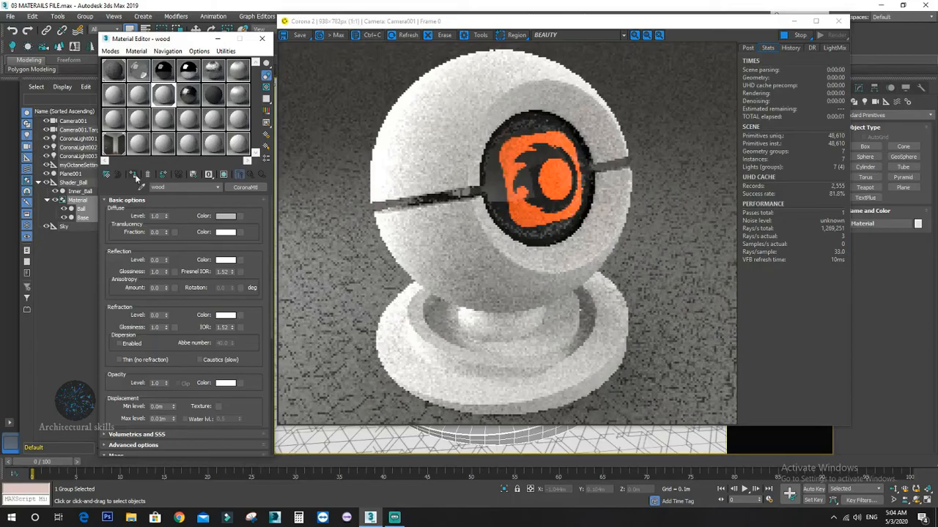
Load 12_1_2_d.jpg from the OTHERS folder as the wood's diffuse bitmap, and set its mapping orientation to WU
{"action": "left_click", "coordinate": [239, 216]}
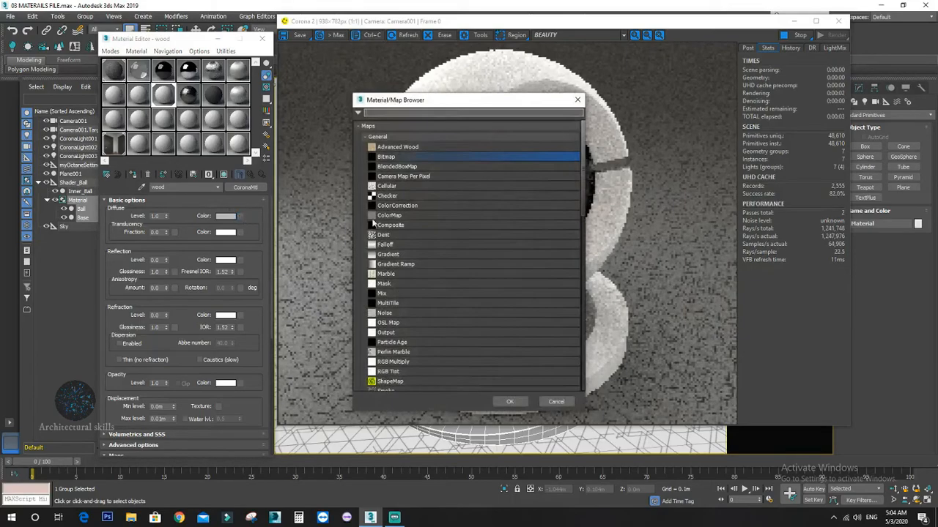
{"action": "double_click", "coordinate": [395, 157]}
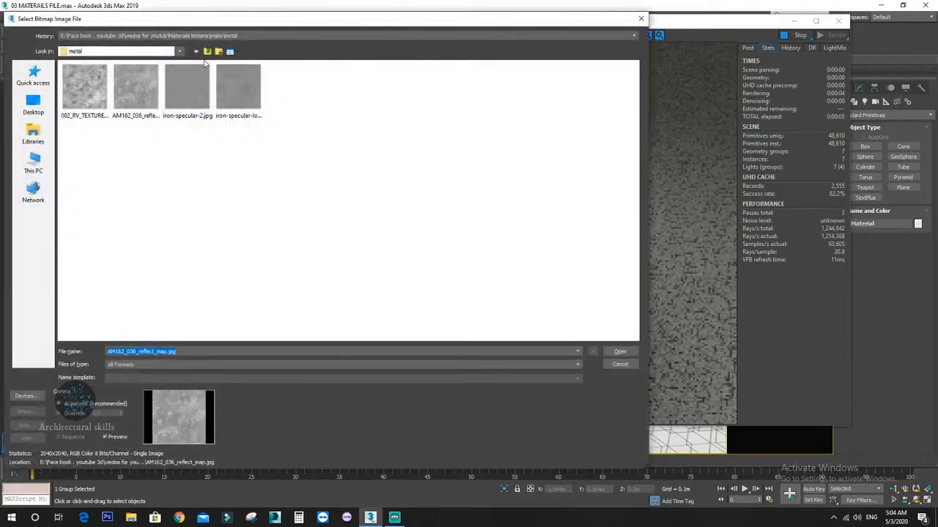
{"action": "left_click", "coordinate": [207, 51]}
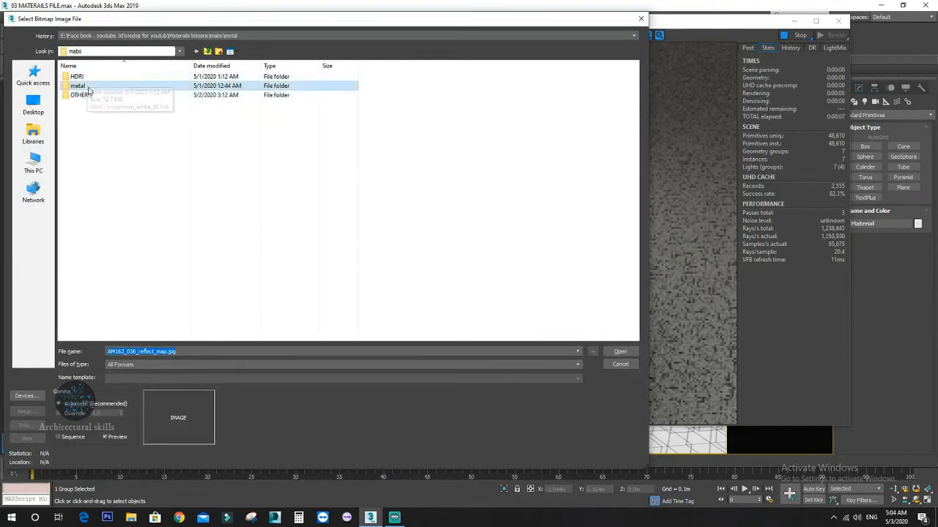
{"action": "double_click", "coordinate": [81, 95]}
{"action": "left_click", "coordinate": [88, 92]}
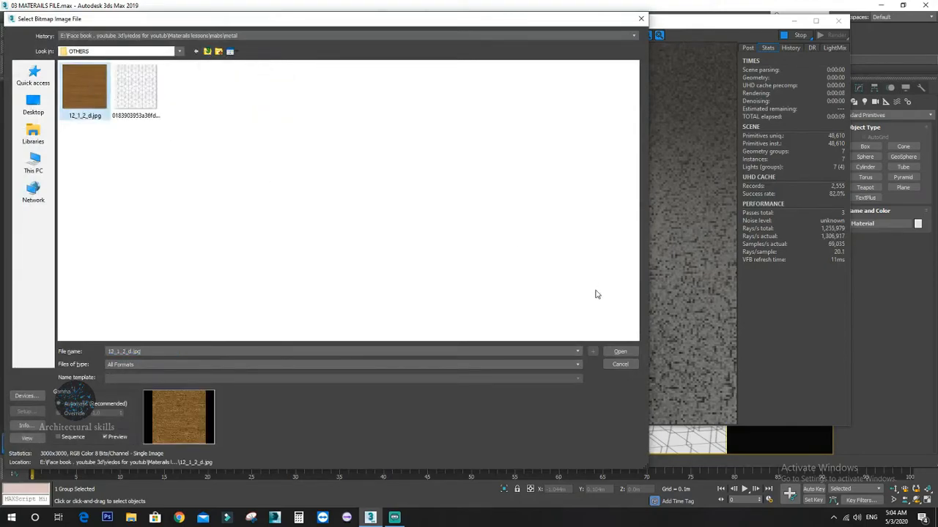
{"action": "left_click", "coordinate": [620, 352]}
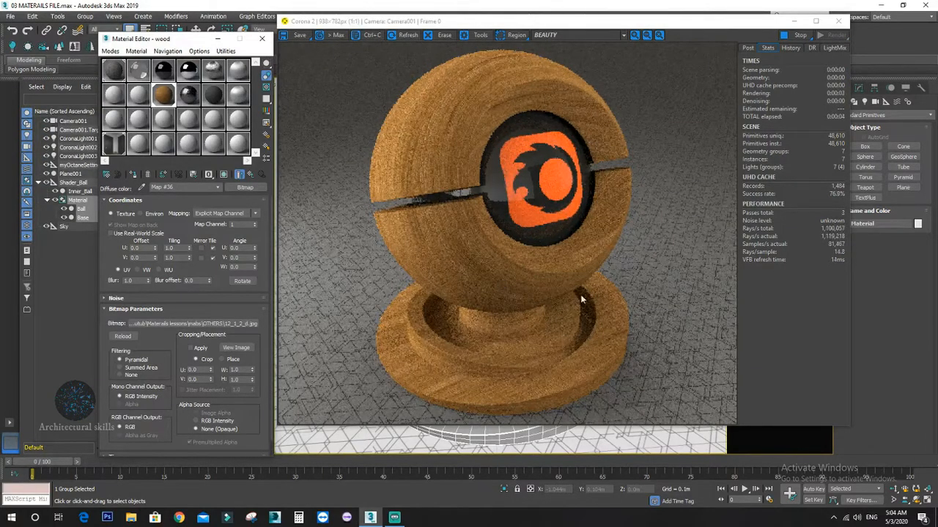
{"action": "left_click", "coordinate": [158, 271]}
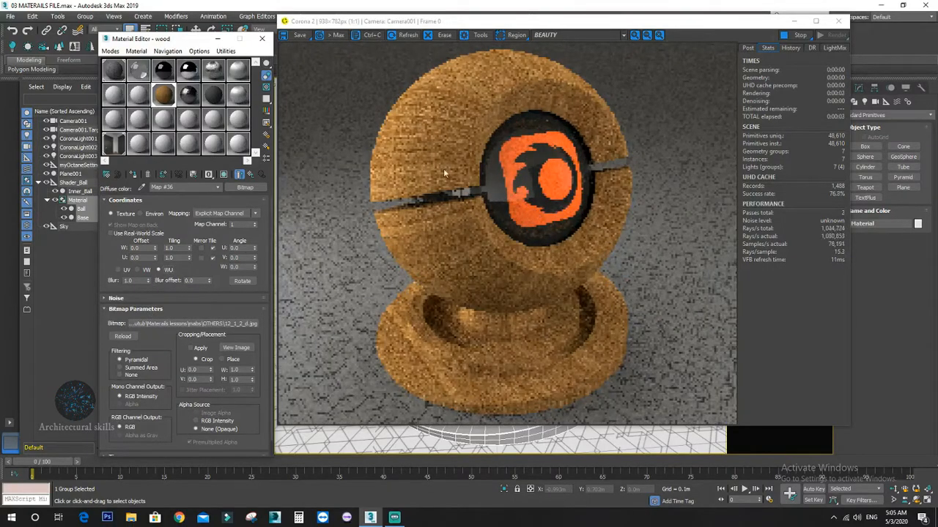
{"action": "left_click", "coordinate": [250, 174]}
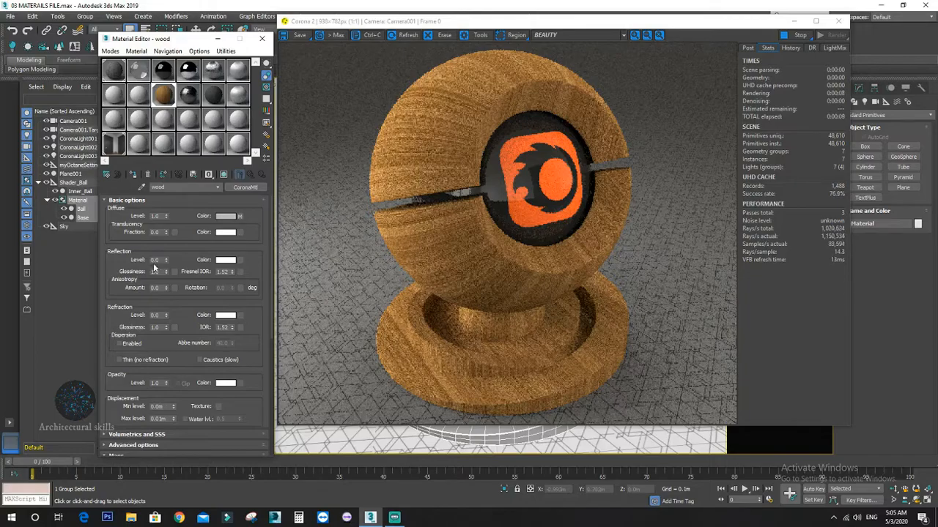
Set the wood's reflection level to 0.56 and its Fresnel IOR to 1.65
{"action": "type", "text": "0.56"}
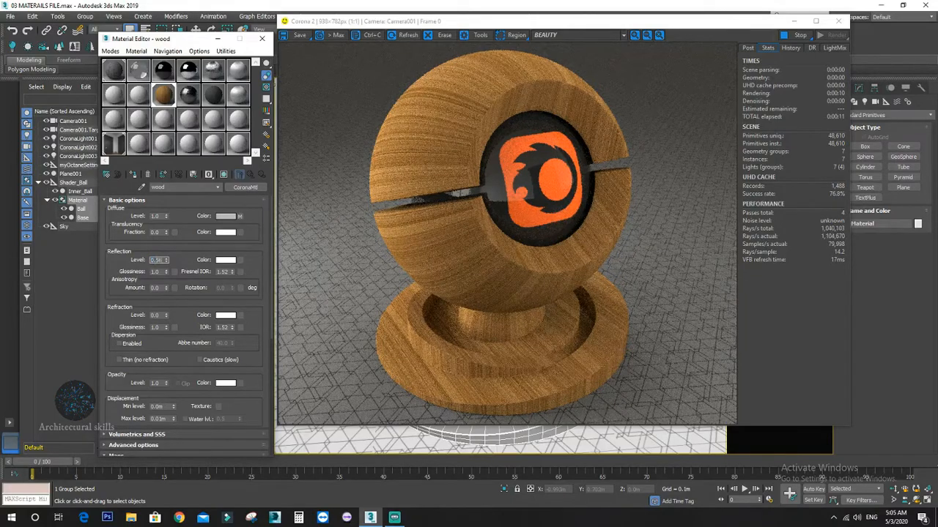
{"action": "key", "text": "Return"}
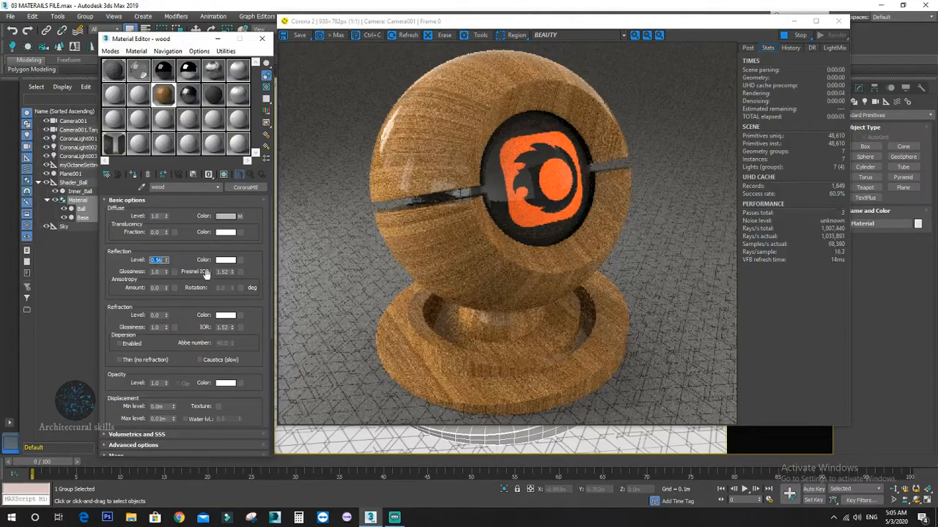
{"action": "double_click", "coordinate": [224, 272]}
{"action": "type", "text": "1.55"}
{"action": "key", "text": "Return"}
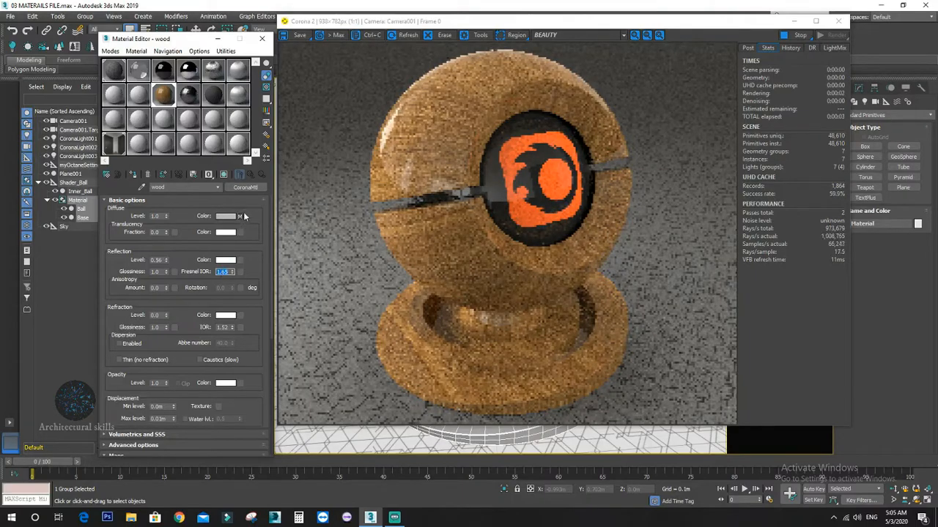
Copy the diffuse bitmap independently into the reflection glossiness and wrap the copy in a Color Correction map, keeping the old map as sub-map
{"action": "left_click_drag", "start_coordinate": [242, 216], "coordinate": [174, 277]}
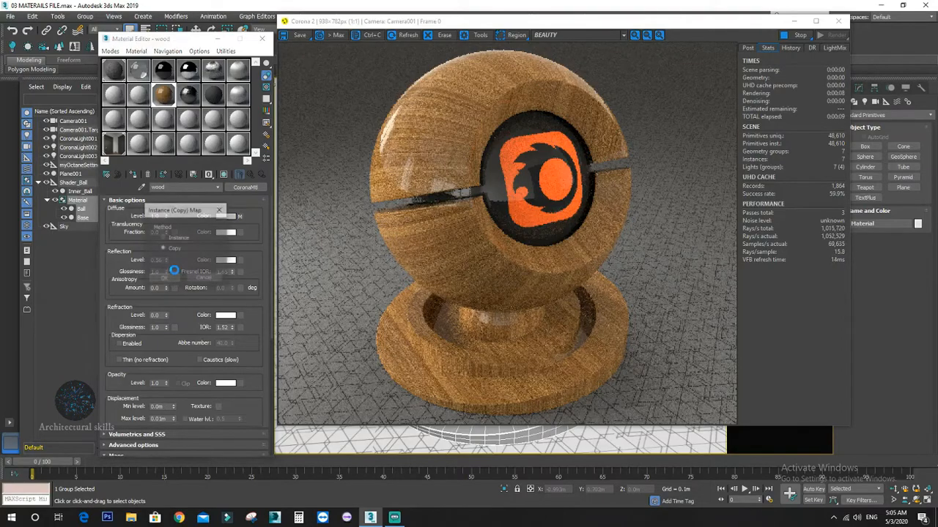
{"action": "left_click", "coordinate": [167, 280]}
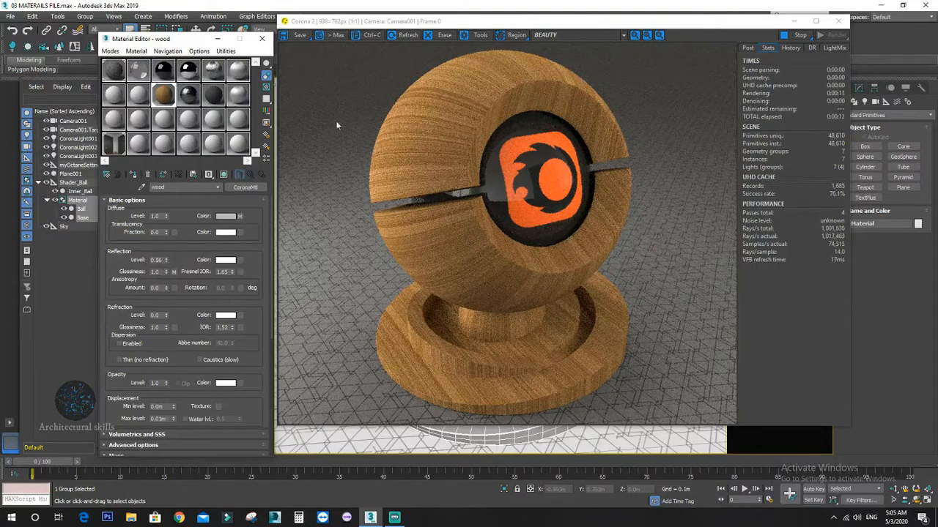
{"action": "left_click", "coordinate": [174, 272]}
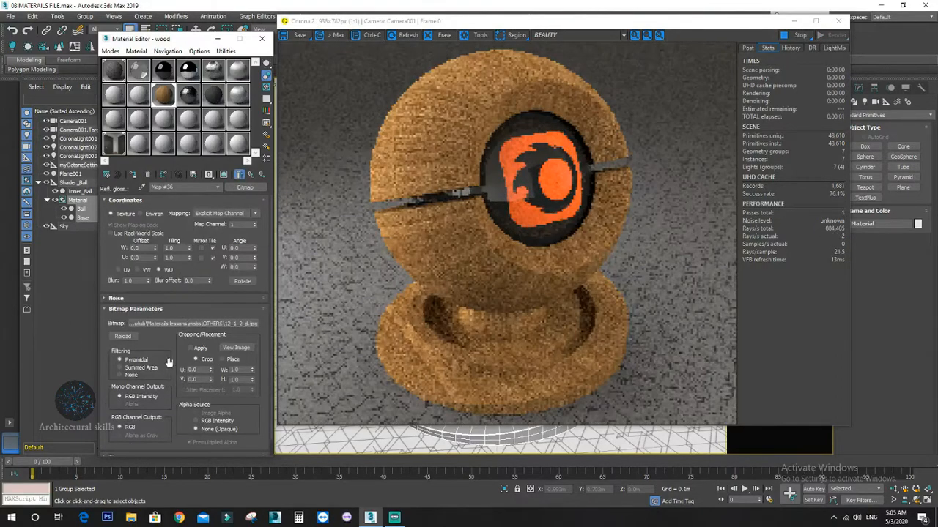
{"action": "scroll", "coordinate": [170, 363], "scroll_direction": "down", "scroll_amount": 1}
{"action": "scroll", "coordinate": [187, 367], "scroll_direction": "up", "scroll_amount": 1}
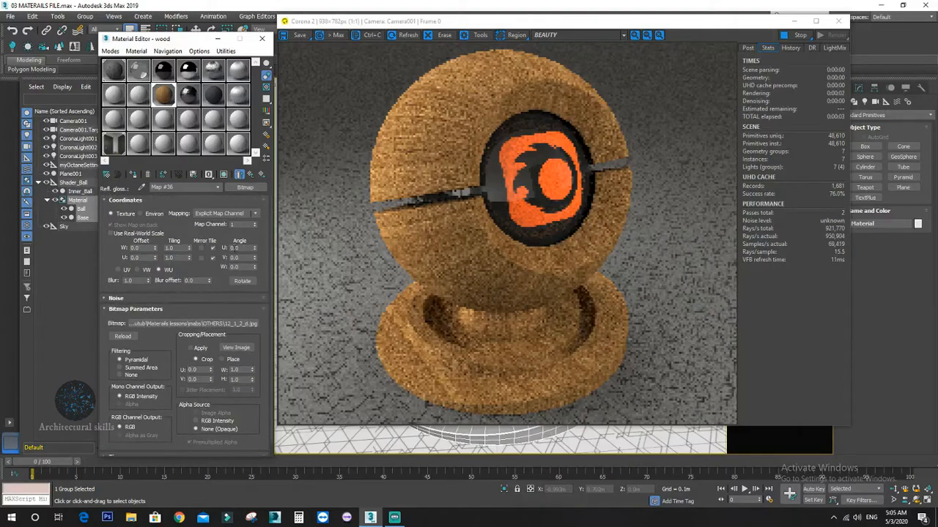
{"action": "left_click", "coordinate": [246, 188]}
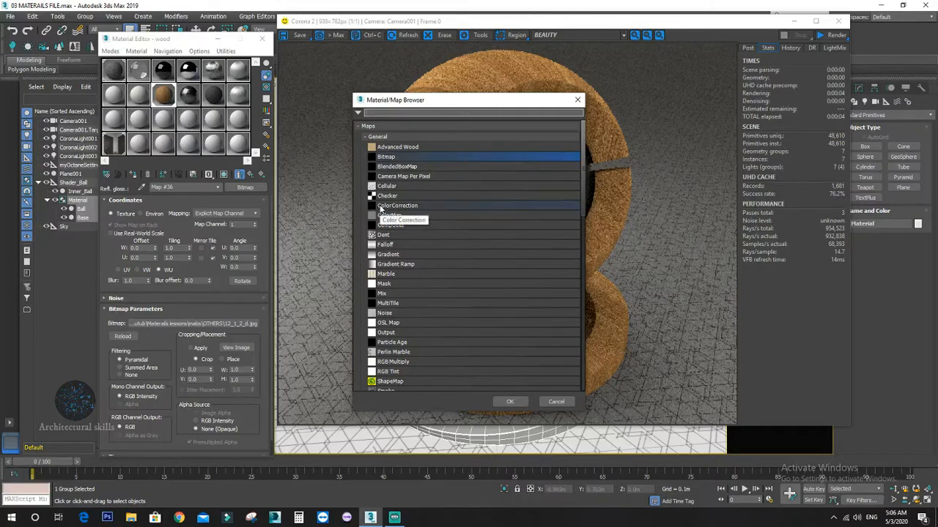
{"action": "double_click", "coordinate": [389, 206]}
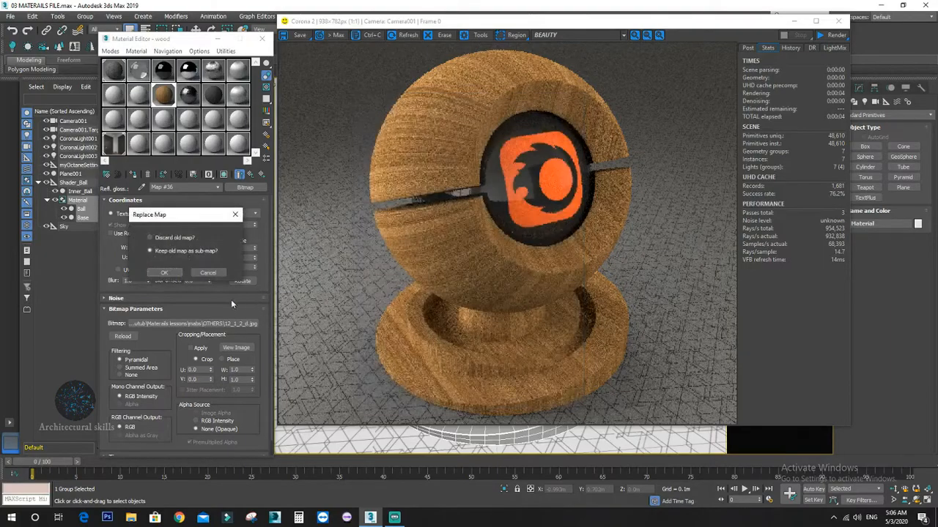
{"action": "left_click", "coordinate": [163, 272]}
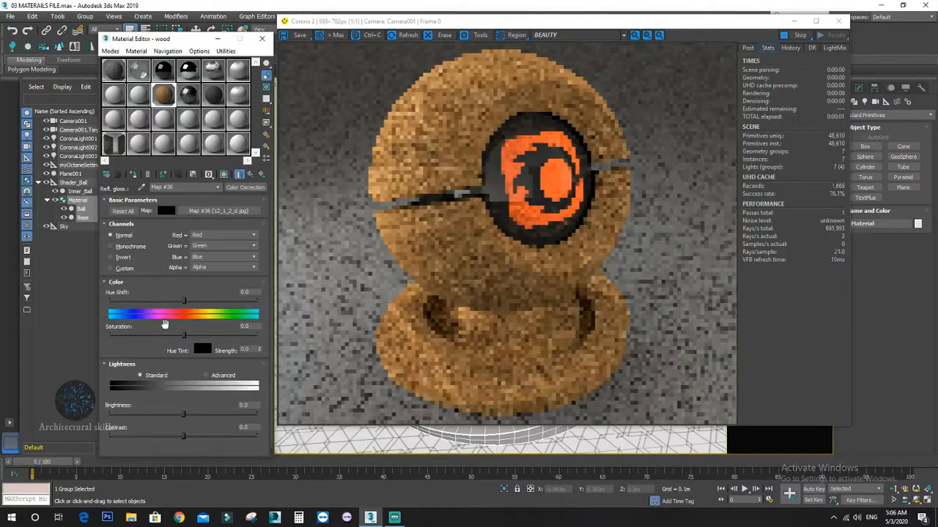
Try raising the Color Correction's standard brightness to about 34.9 and its contrast to about 72.1
{"action": "scroll", "coordinate": [160, 327], "scroll_direction": "down", "scroll_amount": 1}
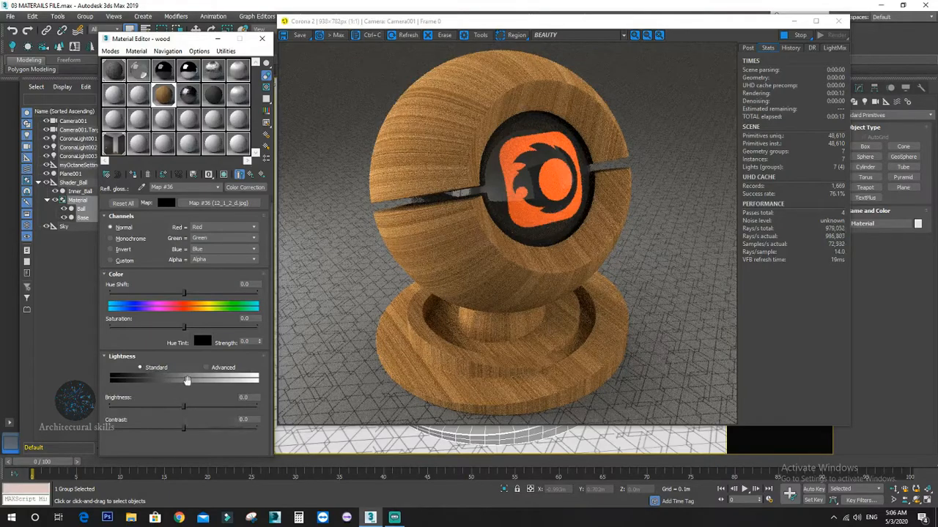
{"action": "left_click_drag", "start_coordinate": [183, 406], "coordinate": [210, 408]}
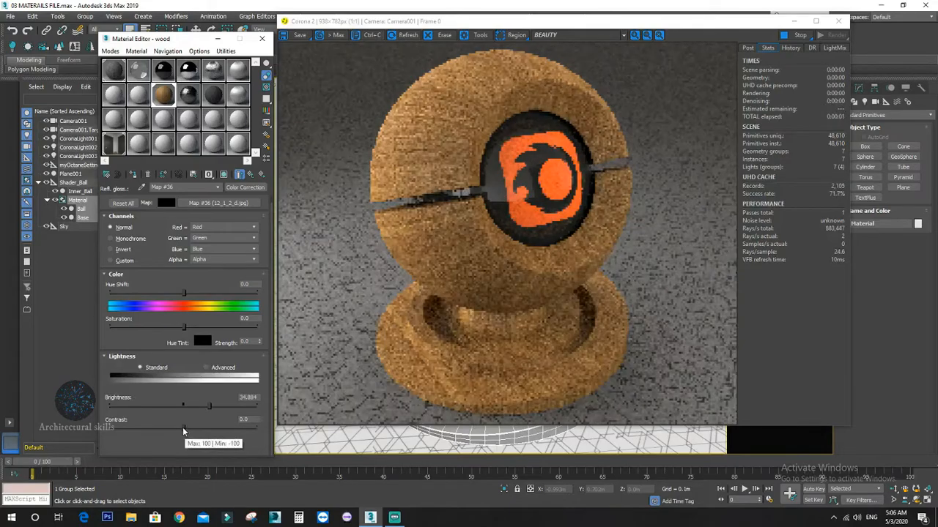
{"action": "left_click_drag", "start_coordinate": [184, 432], "coordinate": [235, 429]}
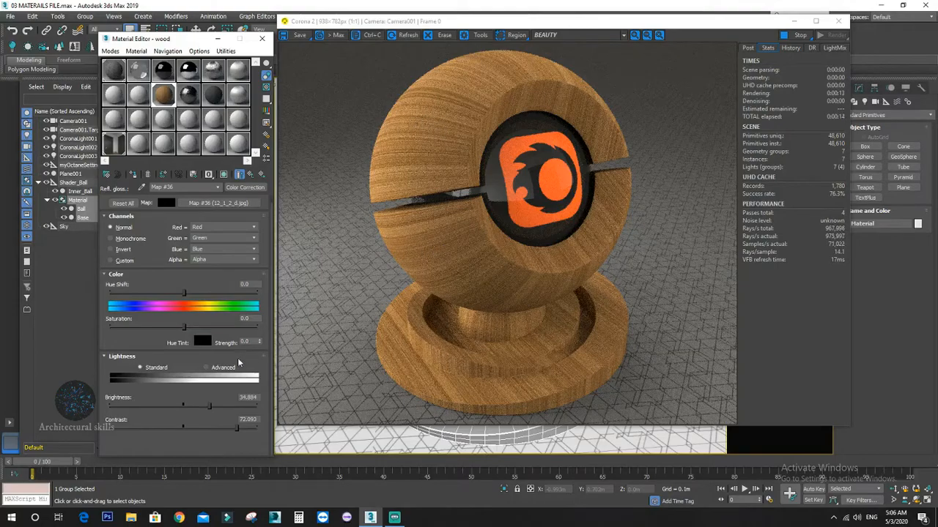
Switch the Color Correction's lightness to Advanced mode, and set its RGB gain to 350 and RGB gamma/contrast to 0.2
{"action": "left_click", "coordinate": [218, 367]}
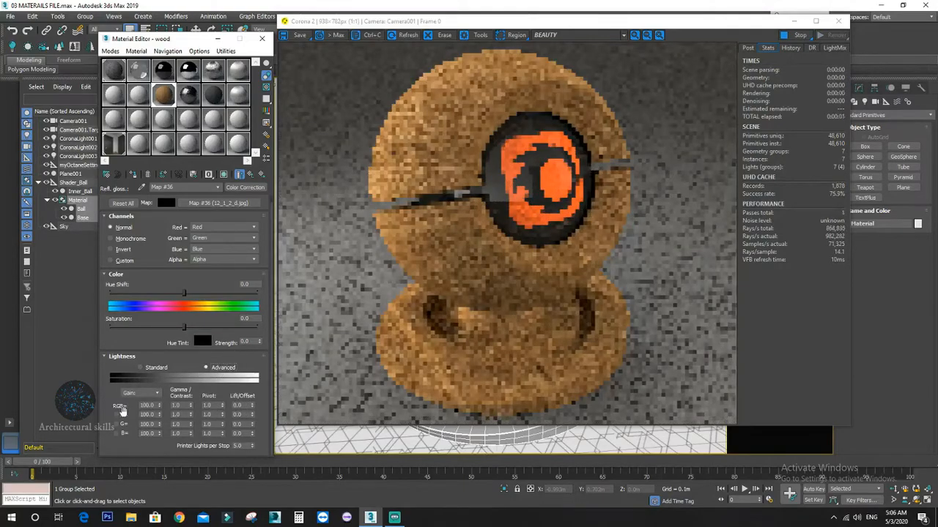
{"action": "double_click", "coordinate": [148, 405]}
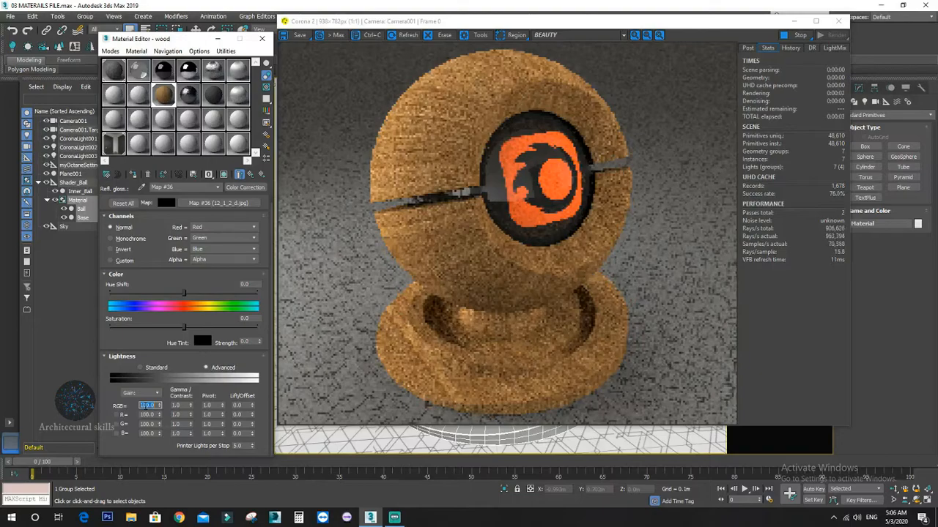
{"action": "type", "text": "200"}
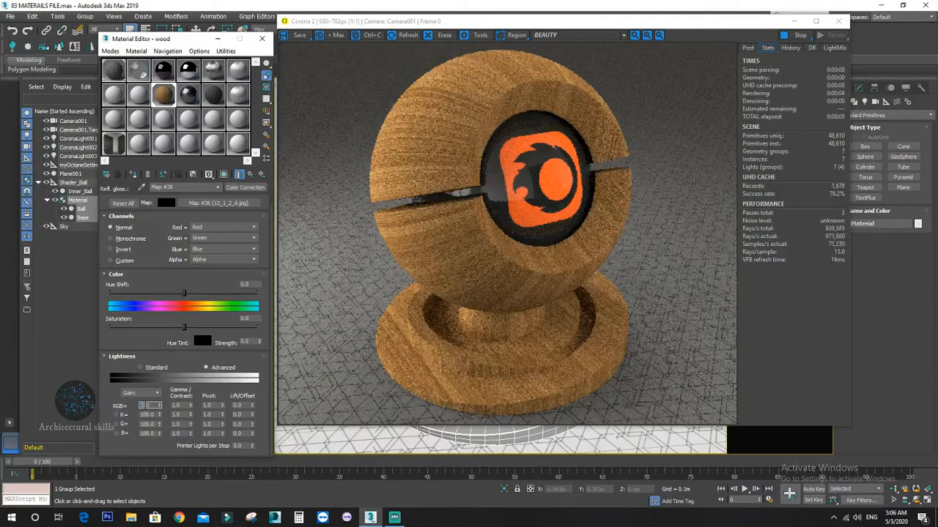
{"action": "key", "text": "Return"}
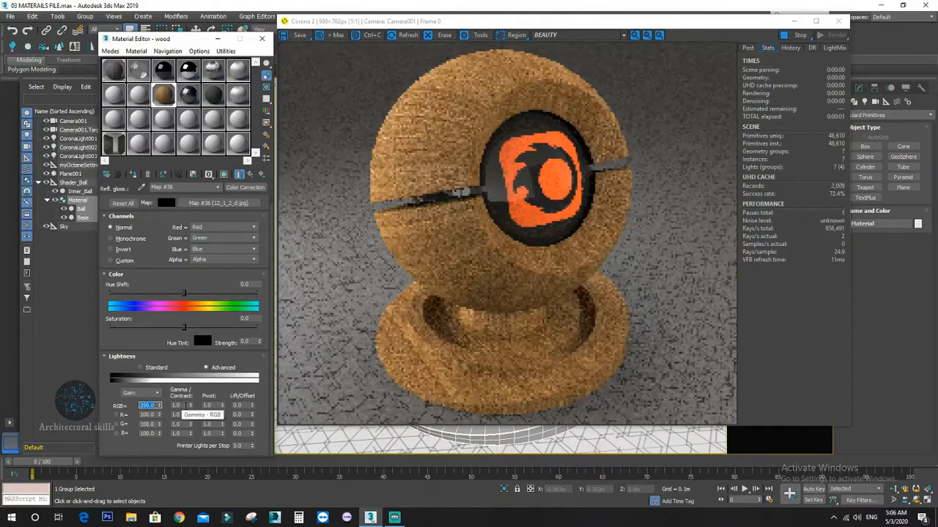
{"action": "double_click", "coordinate": [185, 405]}
{"action": "type", "text": "0.3"}
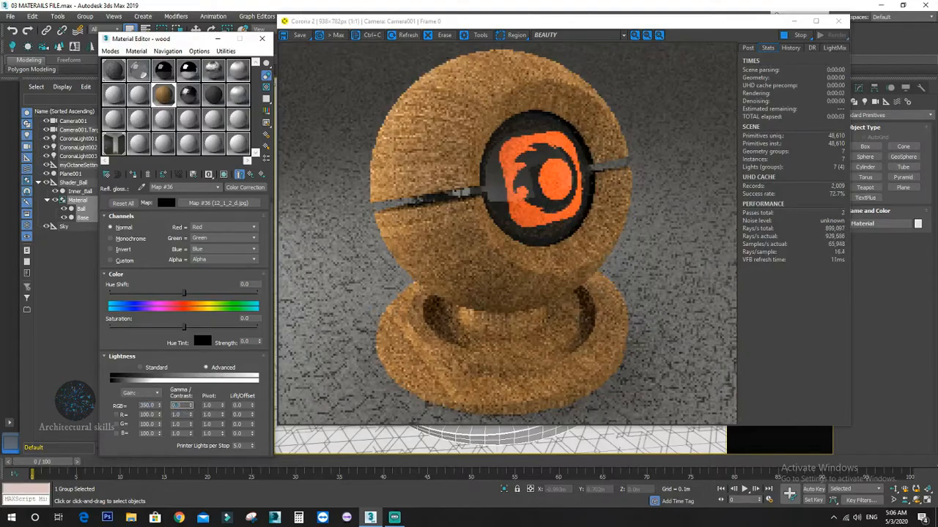
{"action": "key", "text": "Return"}
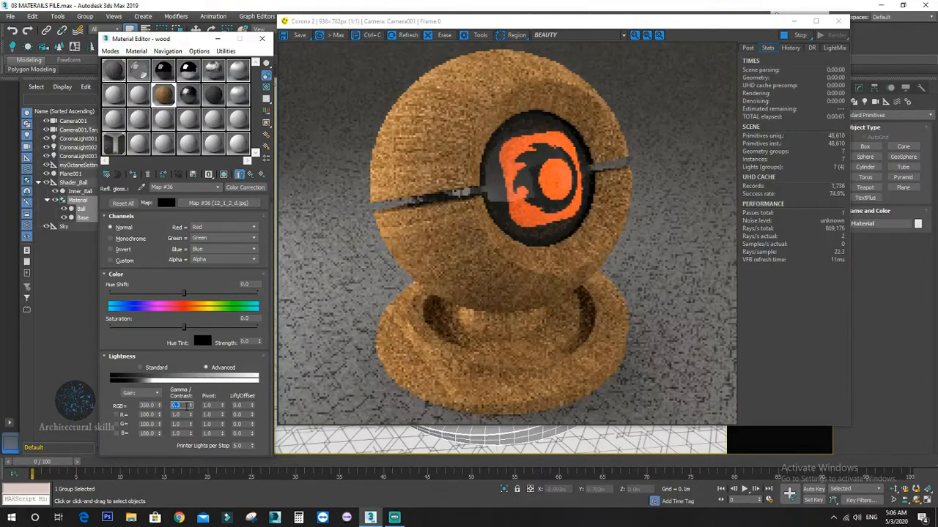
{"action": "type", "text": "0.2"}
{"action": "key", "text": "Return"}
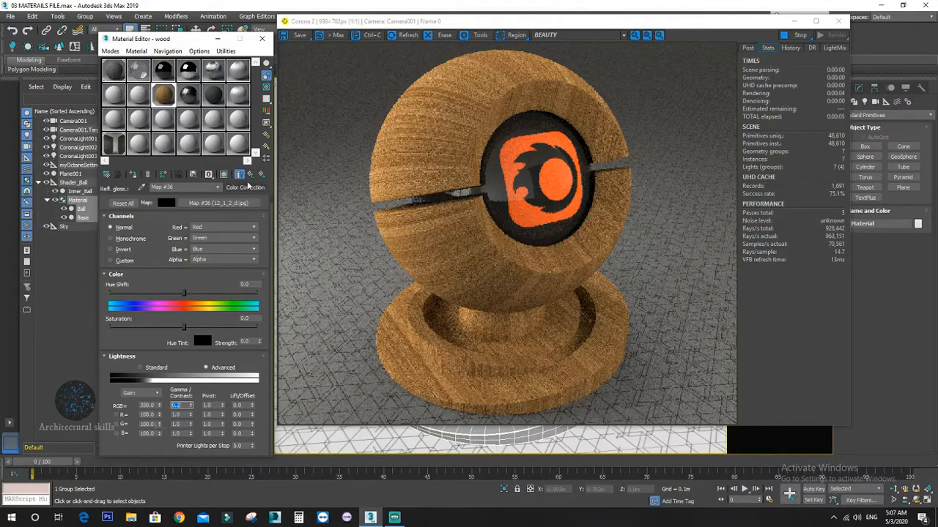
Try copying the wood's diffuse bitmap independently into the bump map slot
{"action": "left_click", "coordinate": [249, 178]}
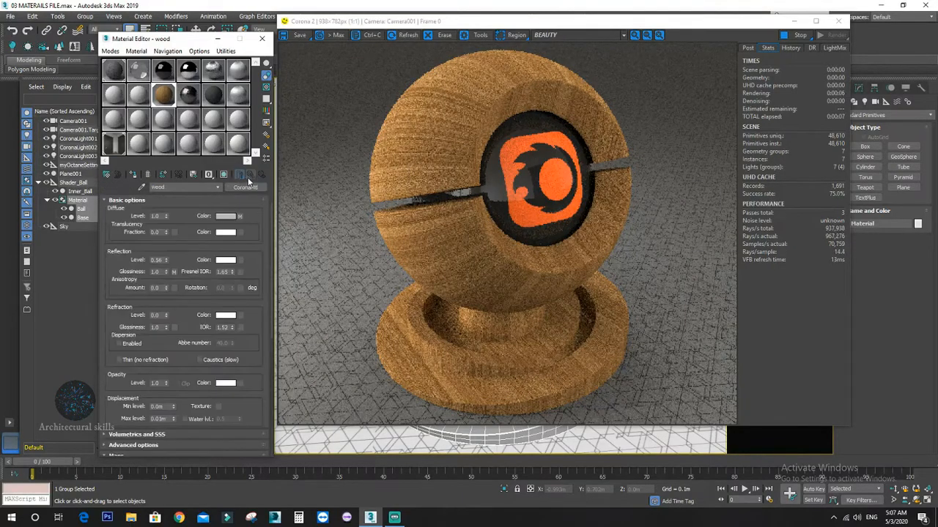
{"action": "scroll", "coordinate": [185, 313], "scroll_direction": "down", "scroll_amount": 5}
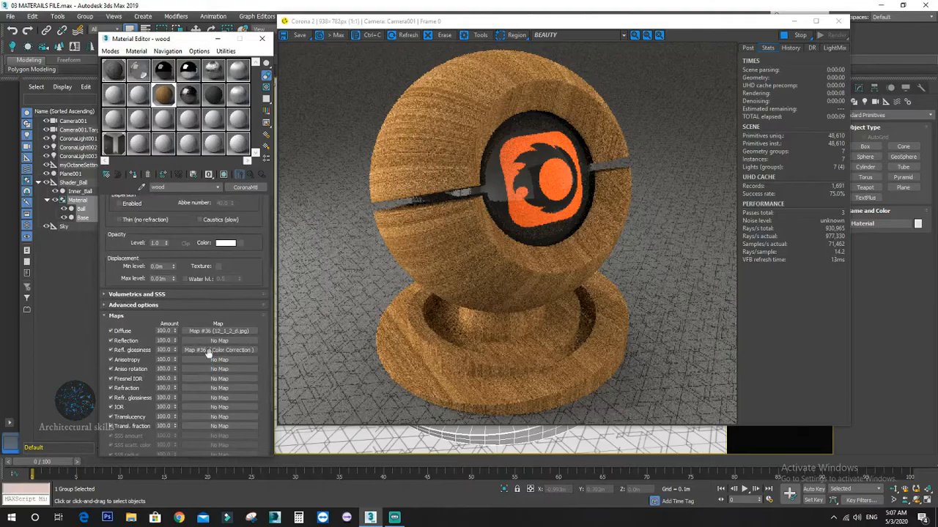
{"action": "left_click_drag", "start_coordinate": [272, 312], "coordinate": [270, 382]}
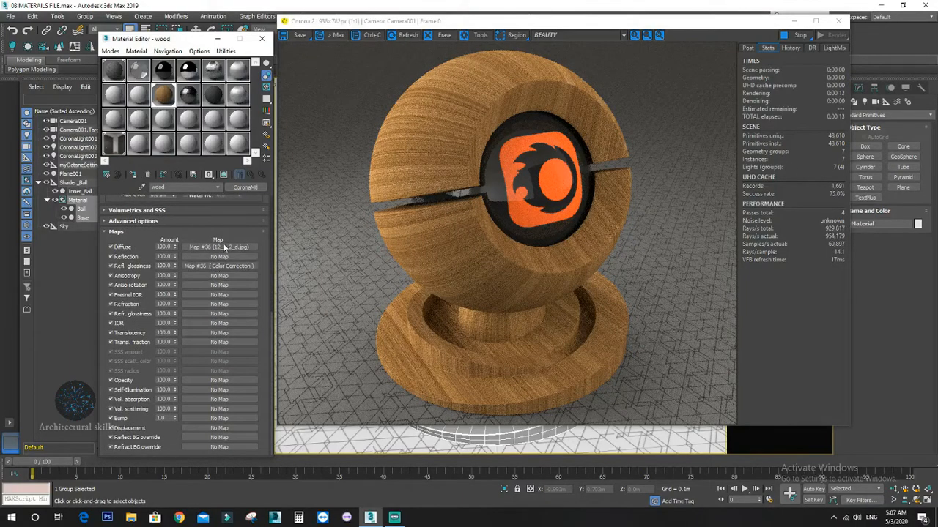
{"action": "left_click_drag", "start_coordinate": [142, 417], "coordinate": [205, 416]}
{"action": "left_click", "coordinate": [173, 249]}
{"action": "left_click", "coordinate": [166, 278]}
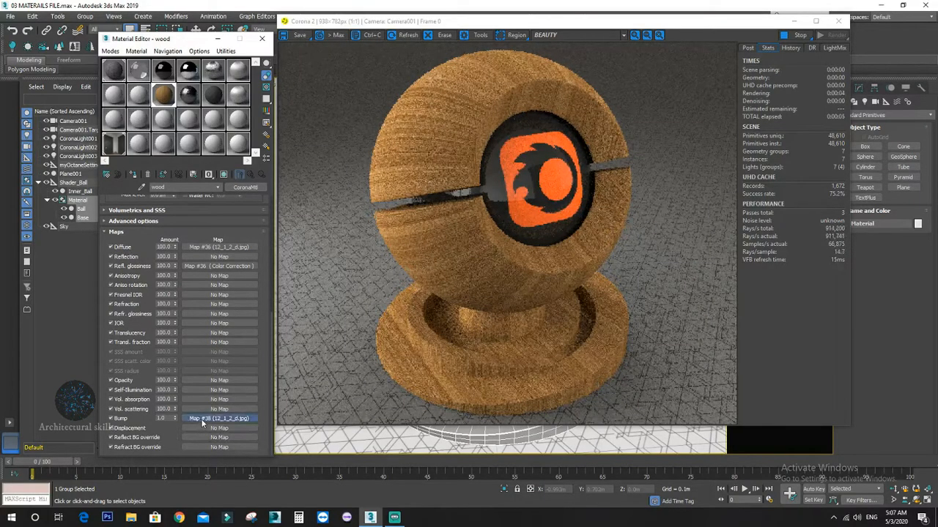
Check the bump bitmap's output settings, and clear the map from the wood's bump slot
{"action": "left_click", "coordinate": [200, 417]}
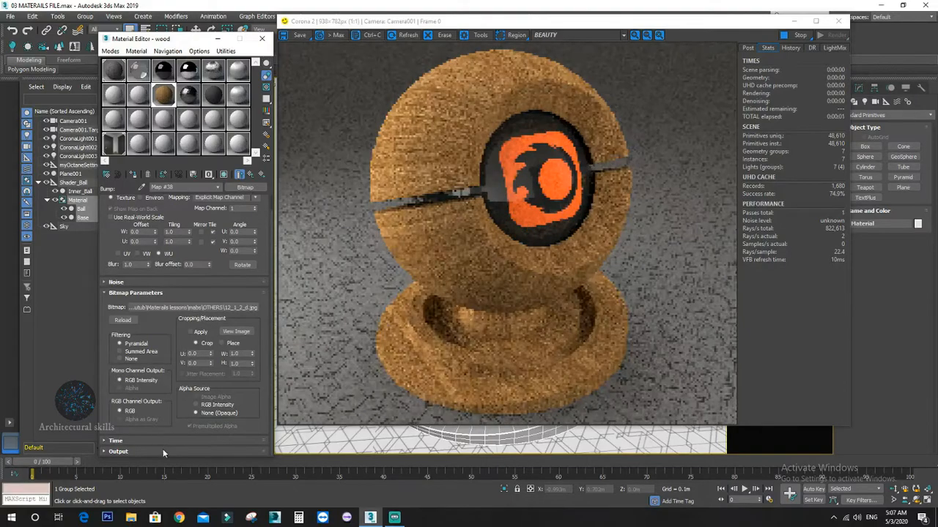
{"action": "left_click", "coordinate": [164, 451]}
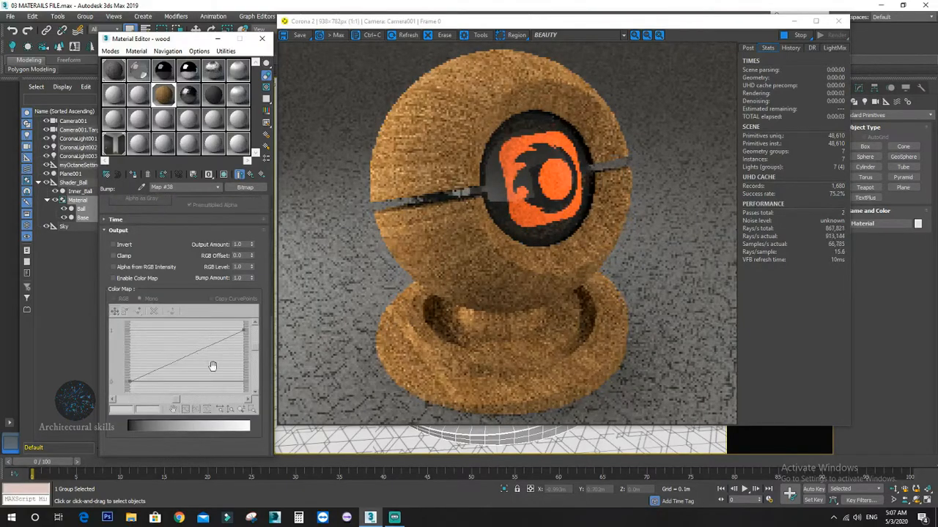
{"action": "left_click", "coordinate": [249, 175]}
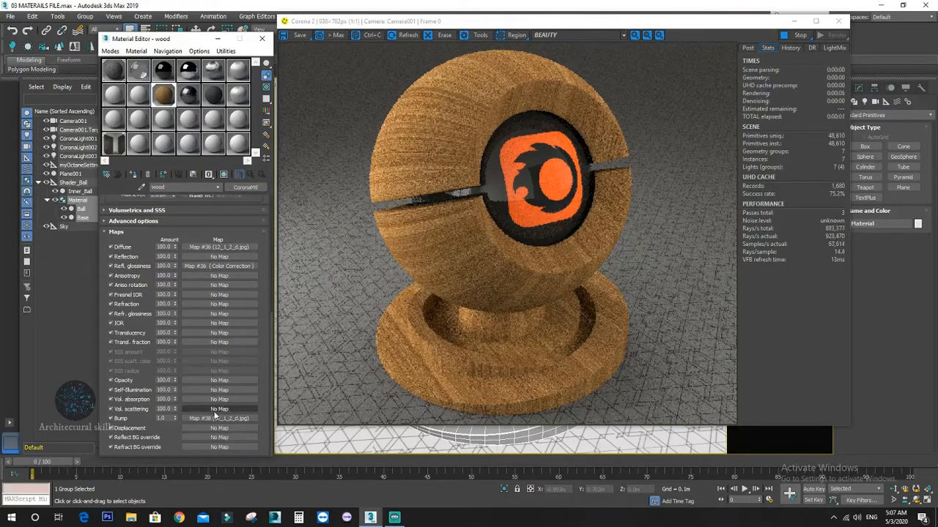
{"action": "left_click_drag", "start_coordinate": [215, 411], "coordinate": [213, 424]}
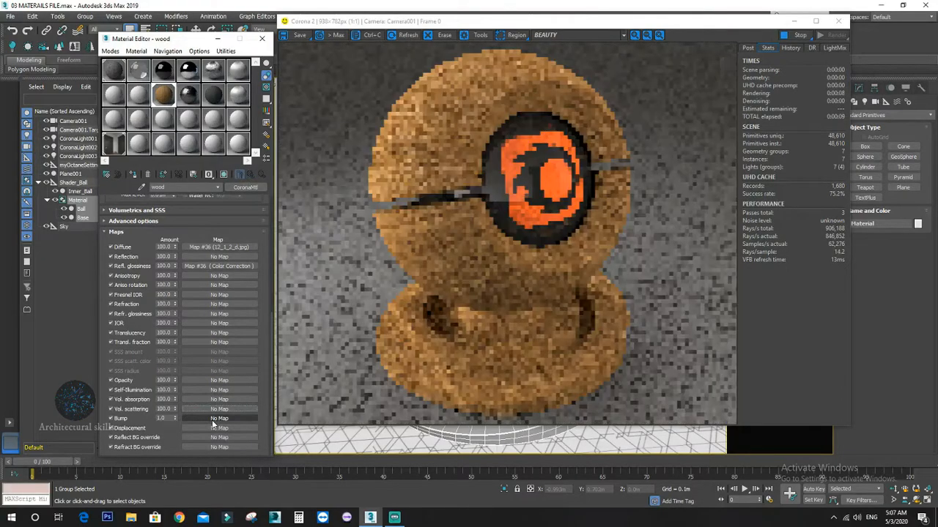
Duplicate the wood material into the neighbouring sample slot, rename it wood polished, and assign it to the selected shader ball parts
{"action": "left_click_drag", "start_coordinate": [268, 370], "coordinate": [269, 242]}
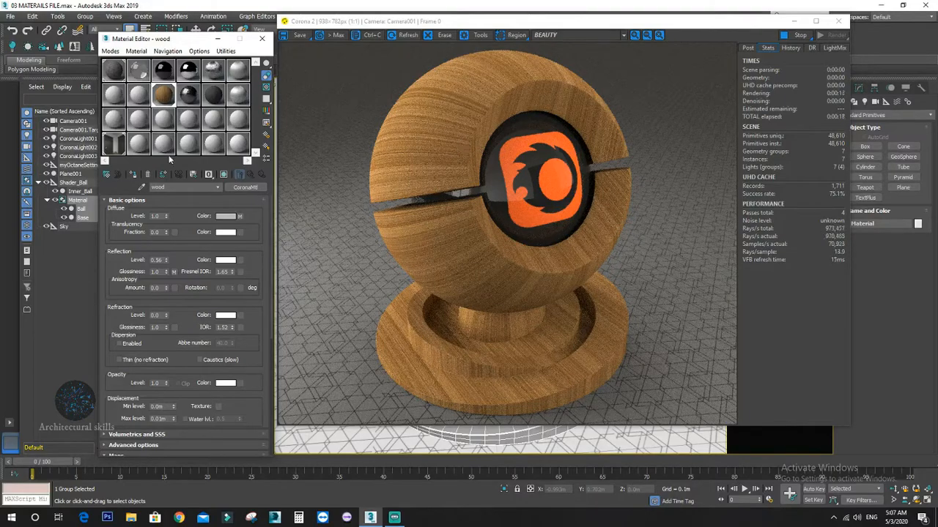
{"action": "left_click", "coordinate": [140, 101]}
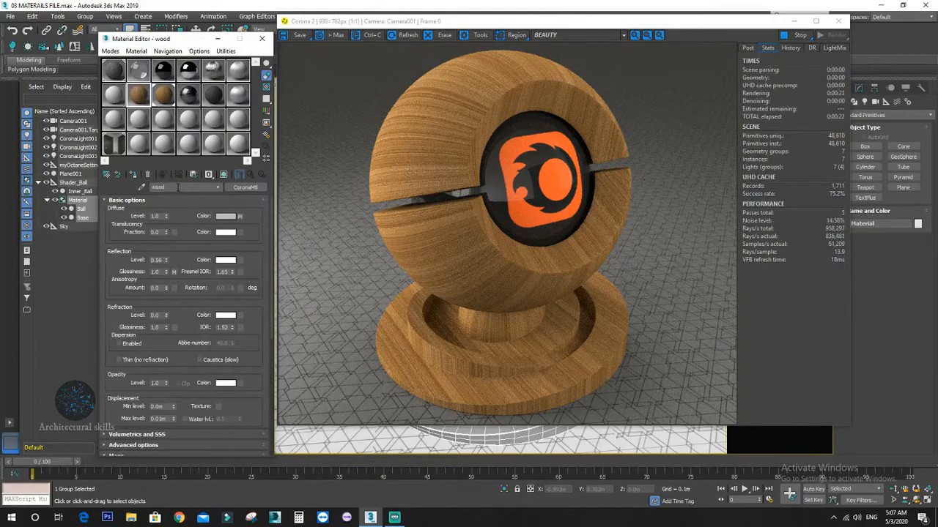
{"action": "type", "text": "polished"}
{"action": "left_click", "coordinate": [135, 177]}
Convert wood polished to a Corona Layered material, keeping the old material as sub-material
{"action": "left_click", "coordinate": [245, 187]}
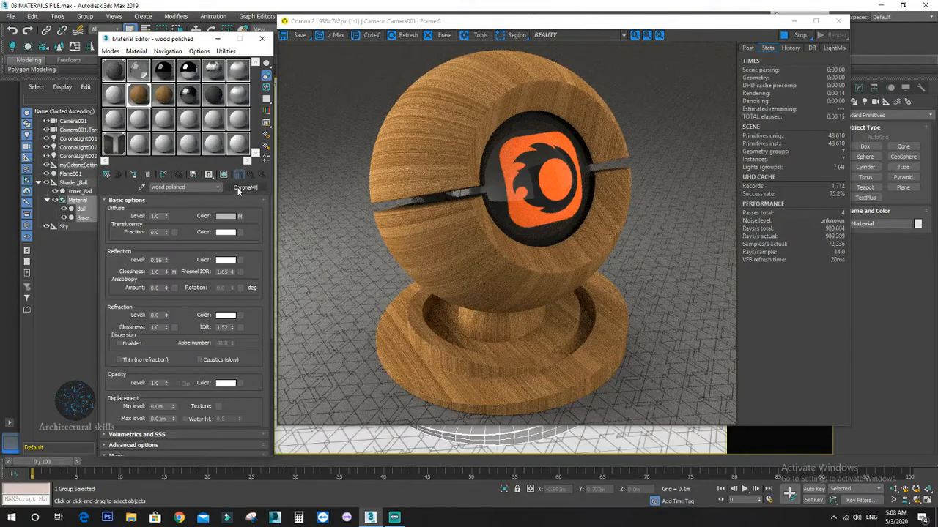
{"action": "double_click", "coordinate": [386, 269]}
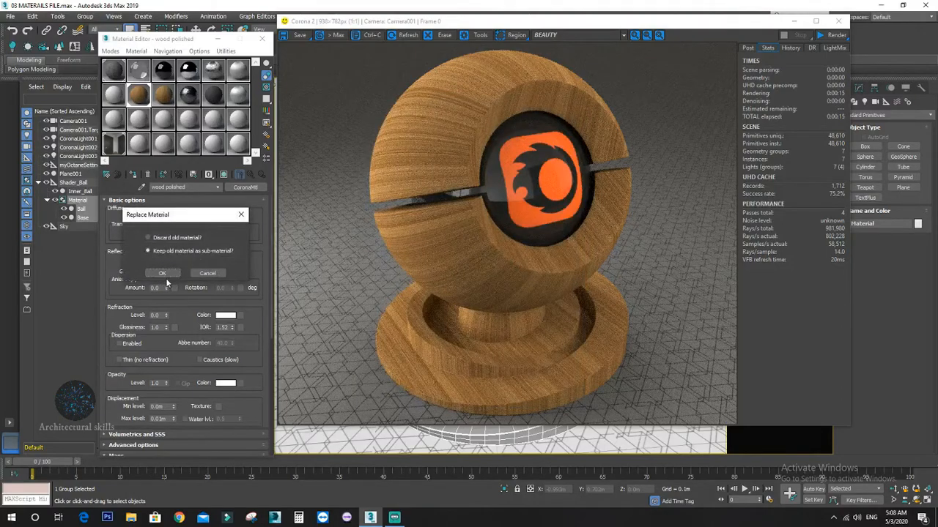
{"action": "left_click", "coordinate": [162, 273]}
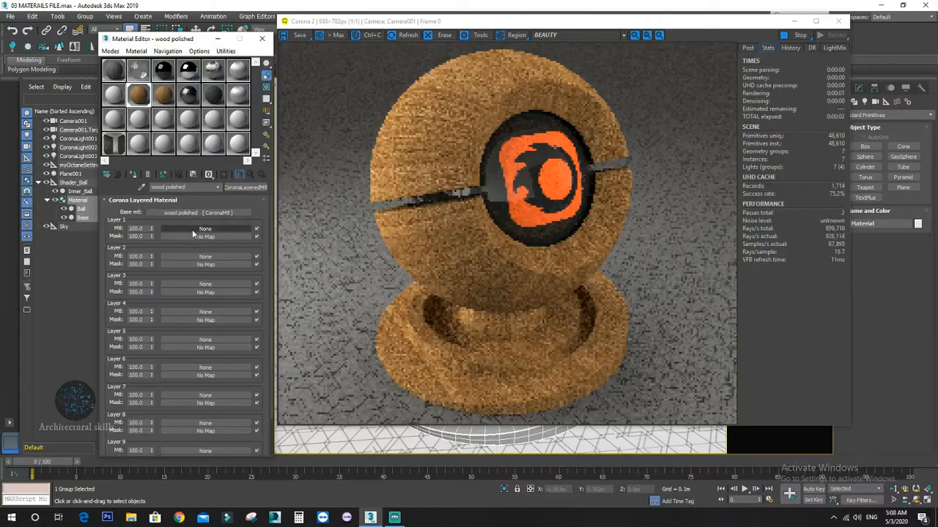
Copy the chrome material and paste it as a copy into layer 1 of wood polished
{"action": "left_click", "coordinate": [190, 73]}
{"action": "right_click", "coordinate": [245, 187]}
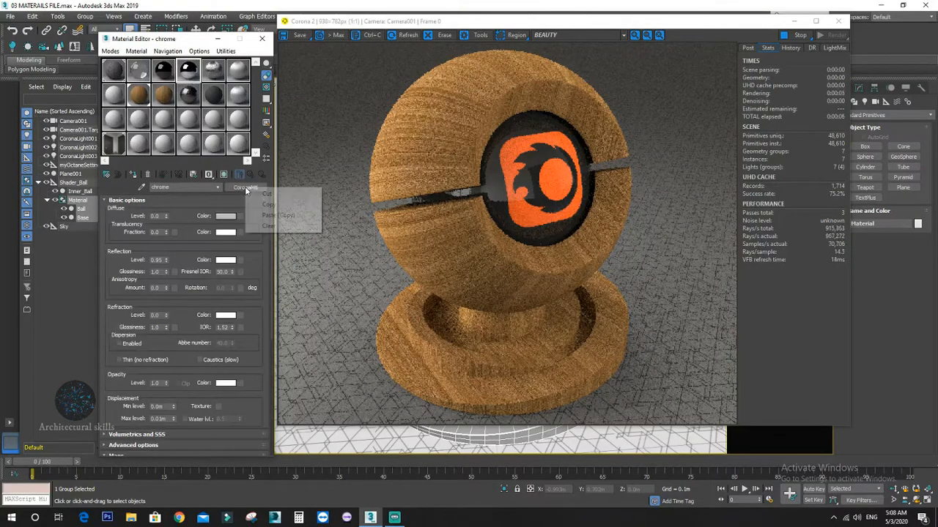
{"action": "left_click", "coordinate": [262, 204]}
{"action": "left_click", "coordinate": [142, 101]}
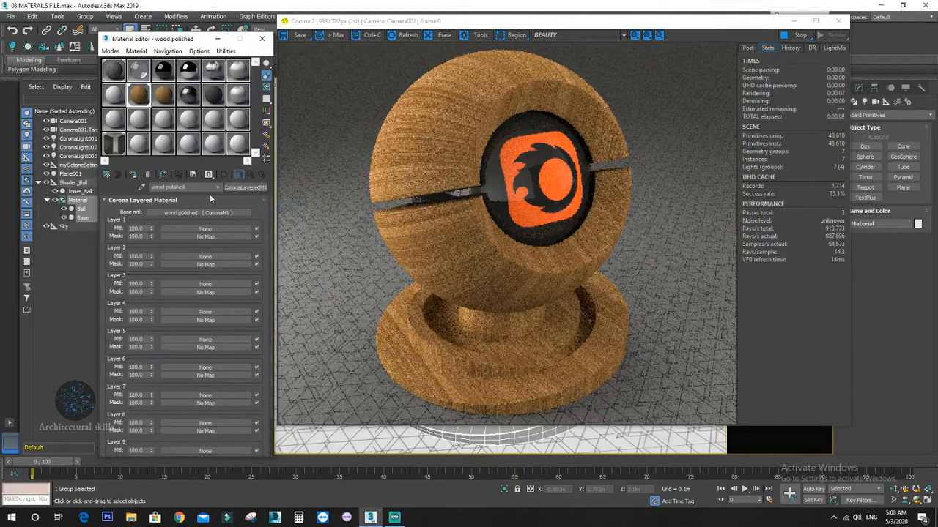
{"action": "right_click", "coordinate": [203, 228]}
{"action": "left_click", "coordinate": [214, 233]}
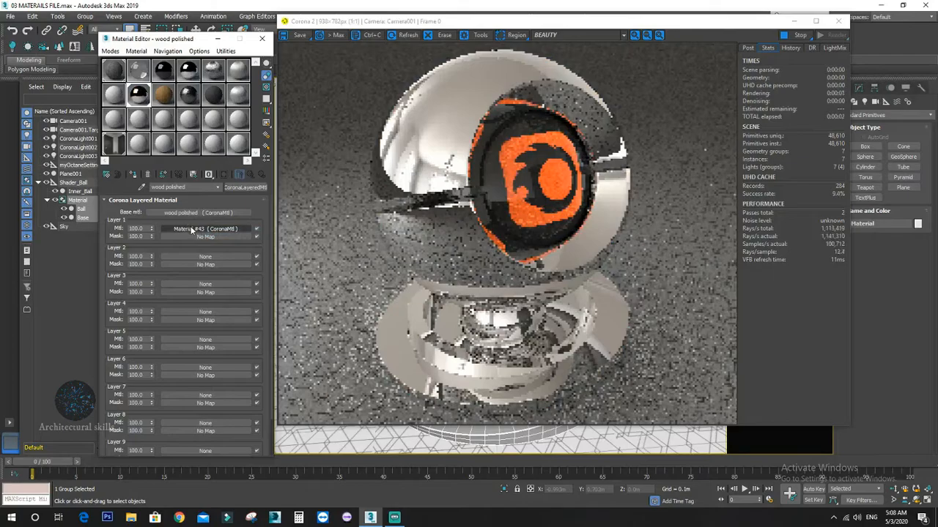
Add a Falloff map as the mask of layer 1 in wood polished
{"action": "left_click", "coordinate": [194, 237]}
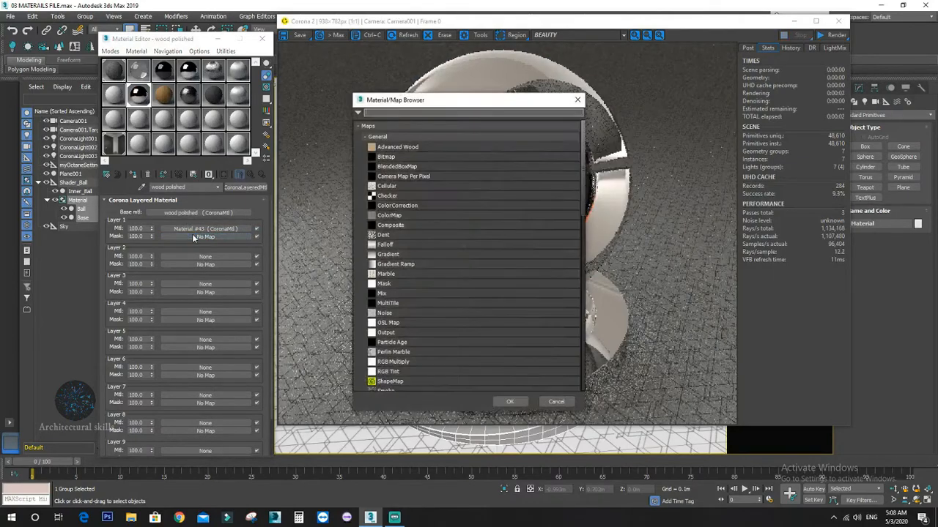
{"action": "double_click", "coordinate": [396, 245]}
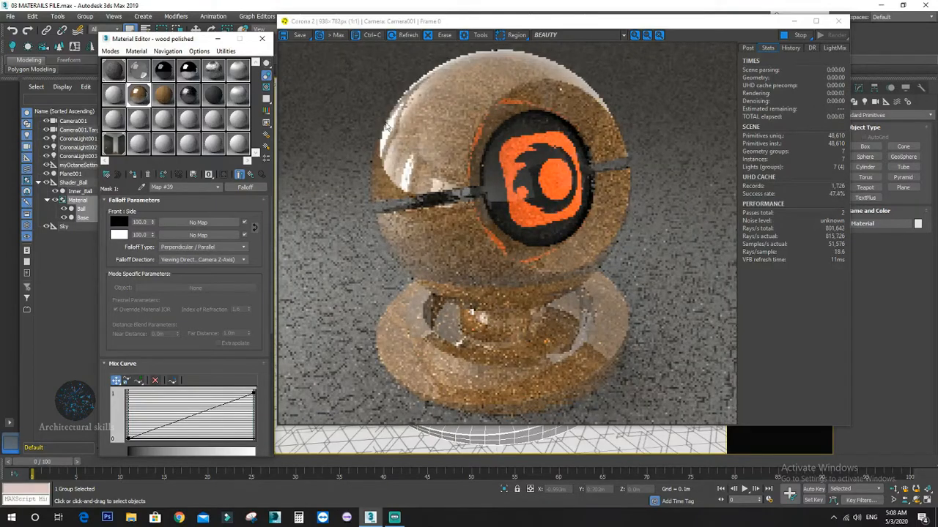
{"action": "left_click", "coordinate": [249, 174]}
Set the layer 1 material's reflection glossiness to 0.7, Fresnel IOR to 999 and reflection level to 1
{"action": "left_click", "coordinate": [197, 230]}
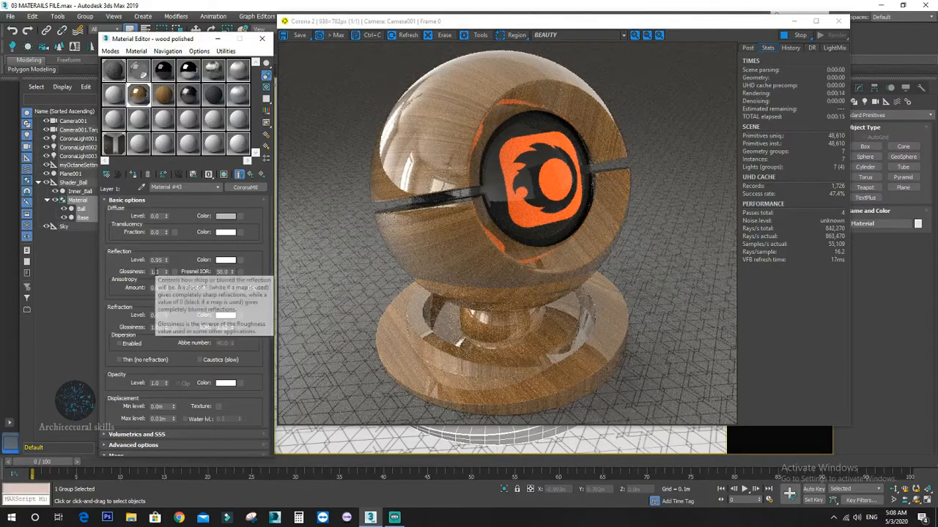
{"action": "double_click", "coordinate": [155, 272]}
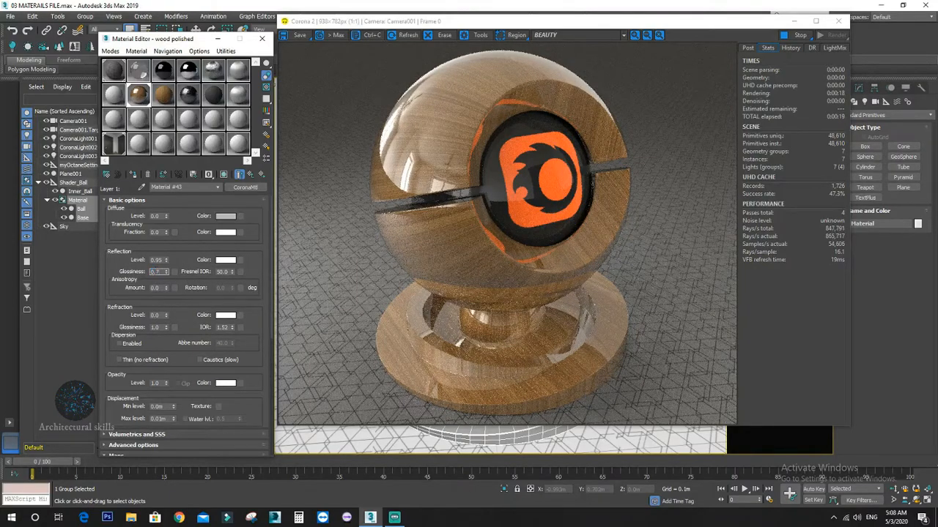
{"action": "type", "text": "0.7"}
{"action": "key", "text": "Return"}
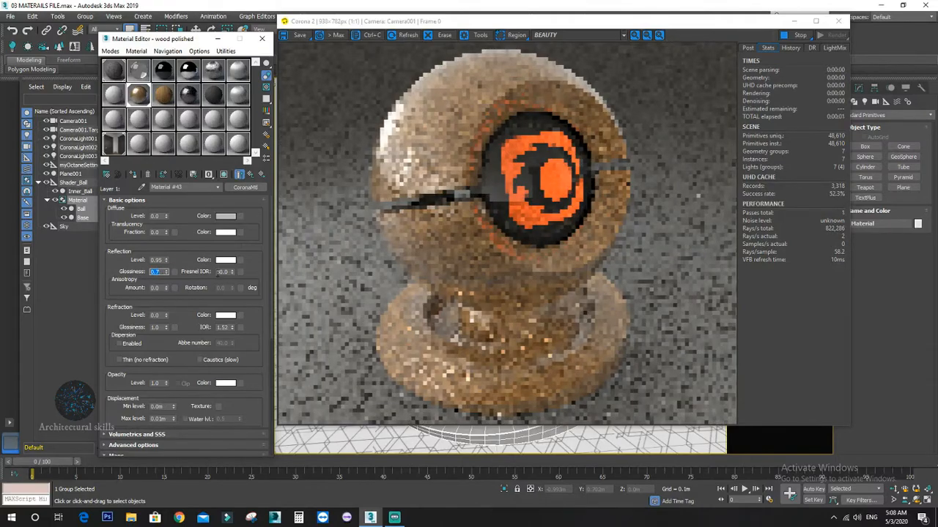
{"action": "double_click", "coordinate": [219, 271]}
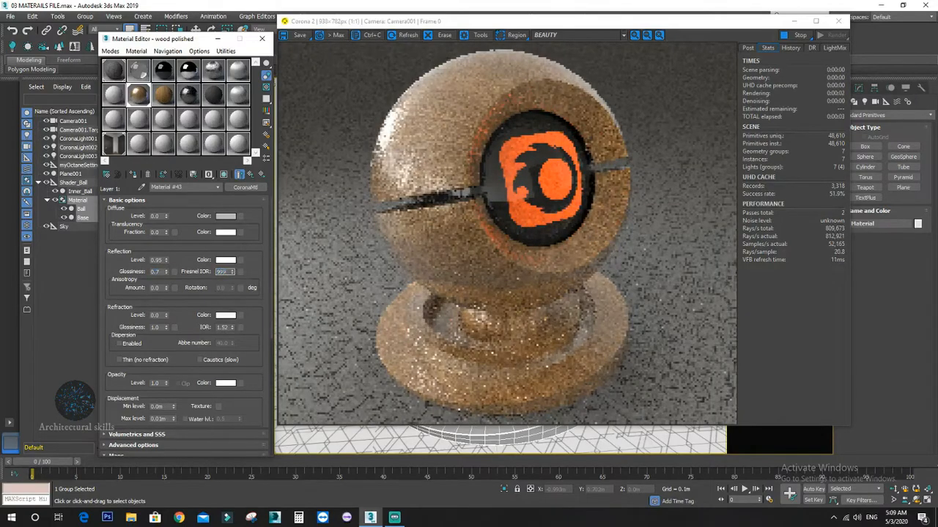
{"action": "key", "text": "Return"}
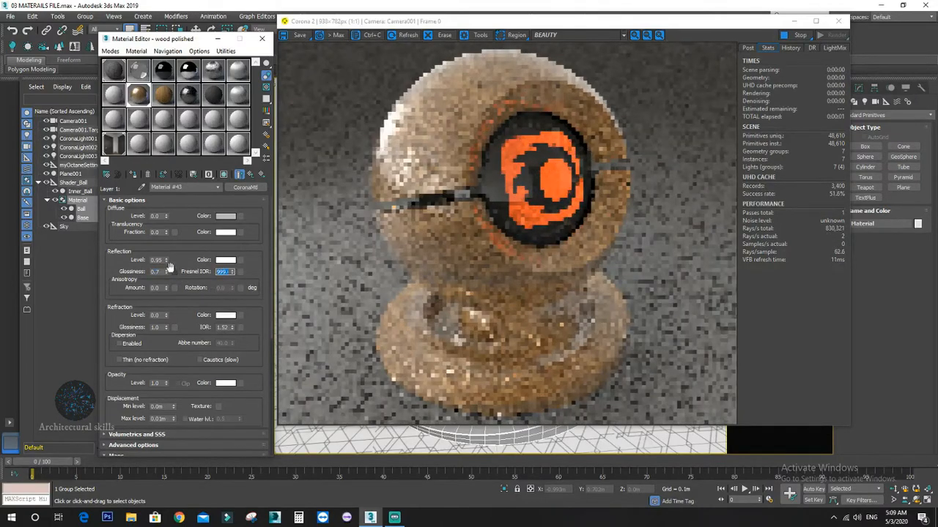
{"action": "double_click", "coordinate": [157, 260]}
{"action": "type", "text": "1"}
{"action": "key", "text": "Return"}
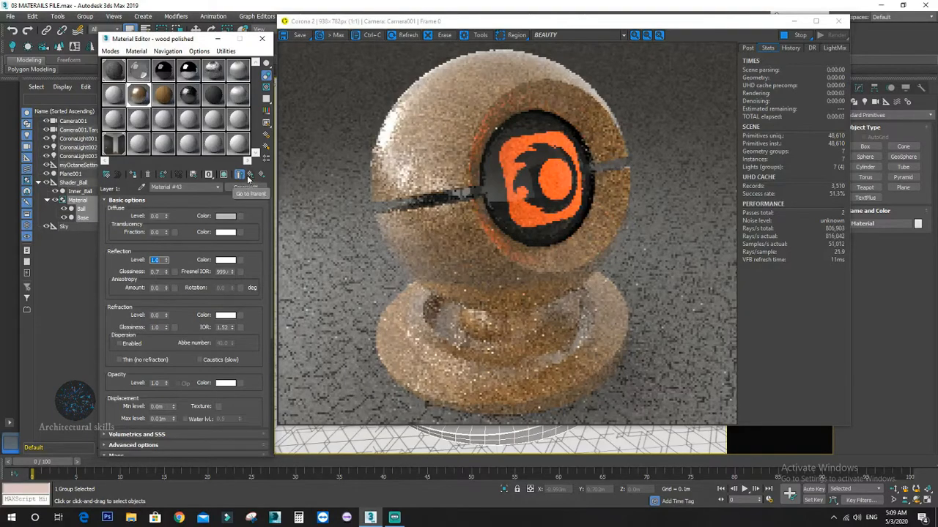
Set the side colour of wood polished's layer 1 Falloff mask to a grey with value 159
{"action": "left_click", "coordinate": [251, 177]}
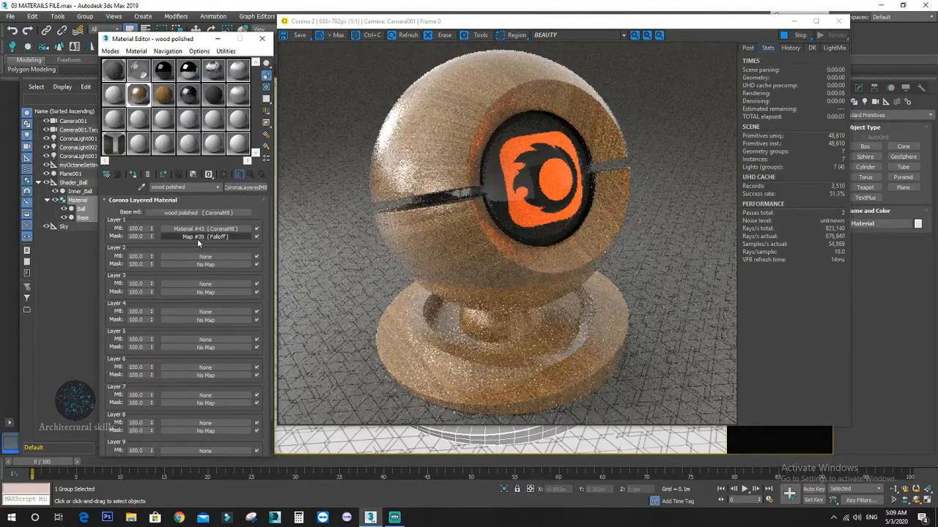
{"action": "left_click", "coordinate": [197, 237]}
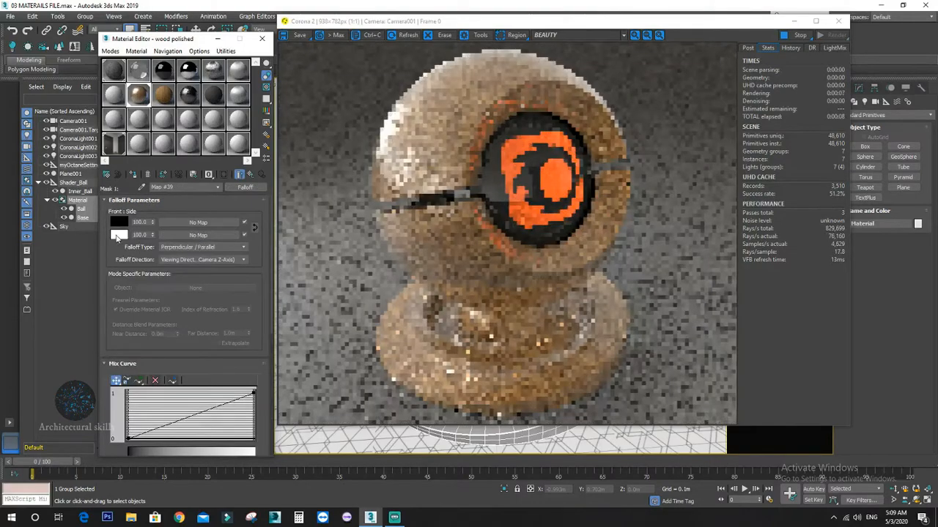
{"action": "left_click", "coordinate": [117, 236]}
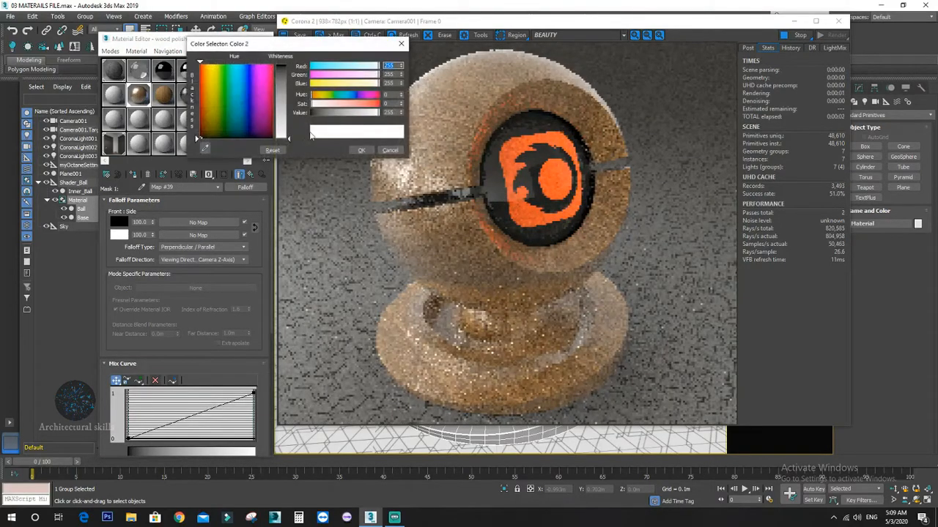
{"action": "left_click", "coordinate": [353, 113]}
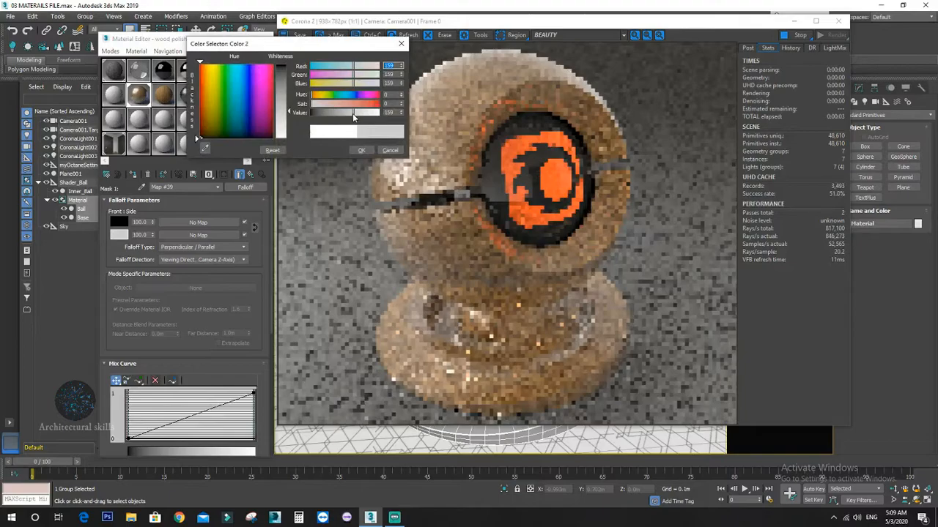
{"action": "left_click", "coordinate": [361, 150]}
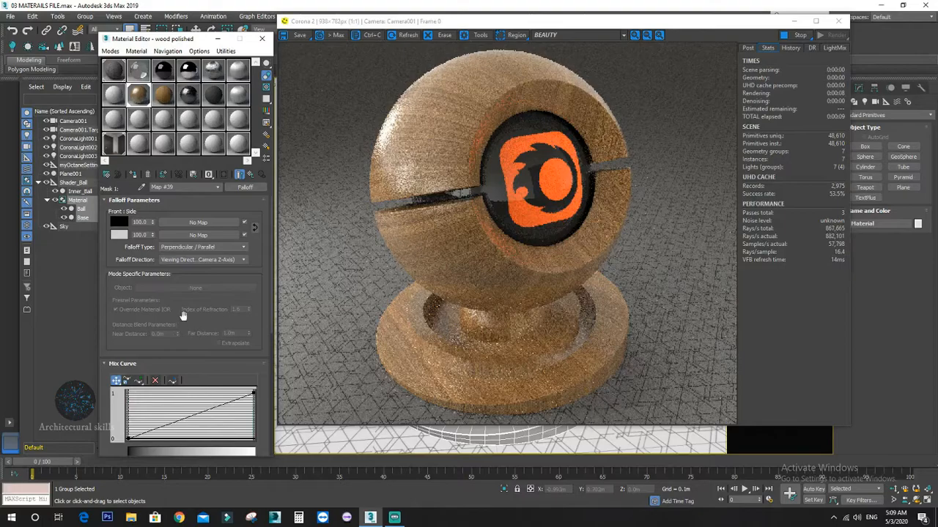
Try the Fresnel falloff type on the layer 1 mask of wood polished
{"action": "left_click", "coordinate": [188, 234]}
{"action": "left_click", "coordinate": [577, 100]}
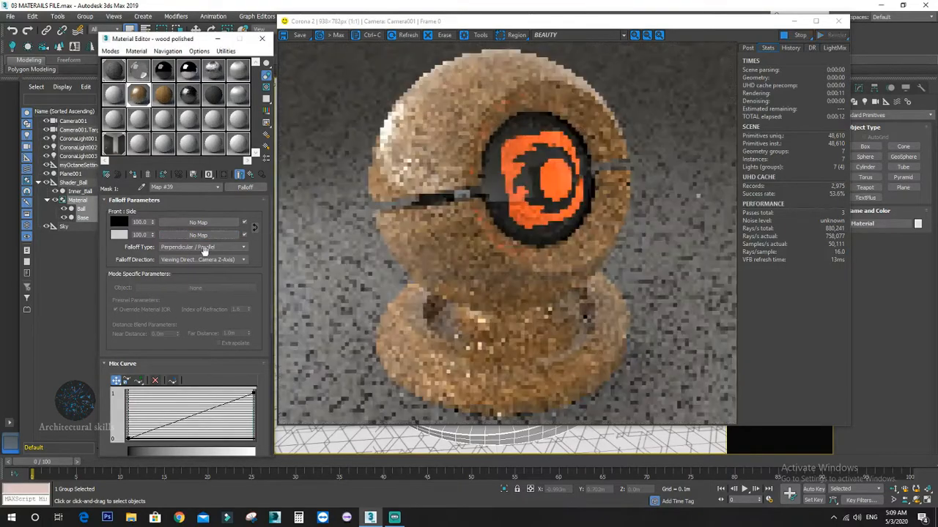
{"action": "left_click", "coordinate": [200, 248]}
{"action": "left_click", "coordinate": [196, 270]}
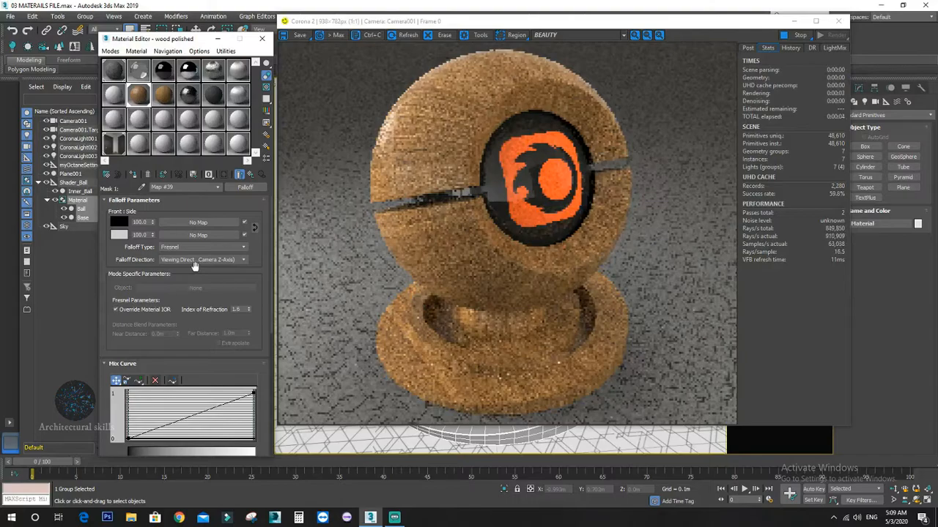
Lighten the mask's side colour to value 198 and set the falloff type to Perpendicular / Parallel
{"action": "left_click", "coordinate": [119, 234]}
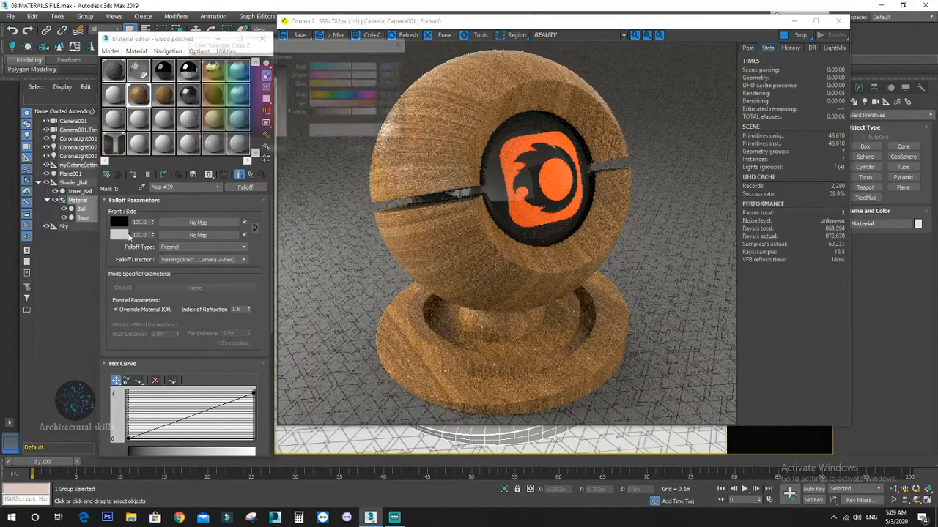
{"action": "left_click_drag", "start_coordinate": [357, 113], "coordinate": [362, 113]}
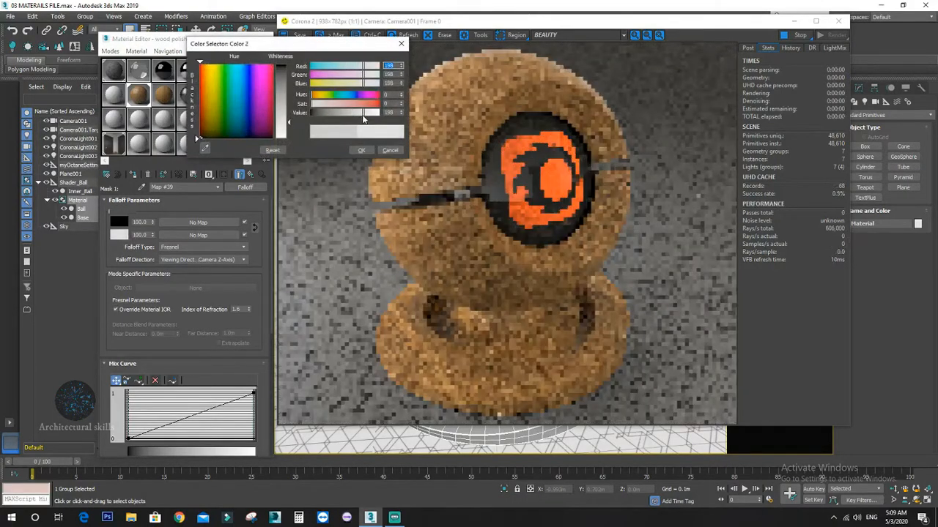
{"action": "left_click", "coordinate": [362, 150]}
{"action": "left_click", "coordinate": [200, 246]}
{"action": "left_click", "coordinate": [197, 262]}
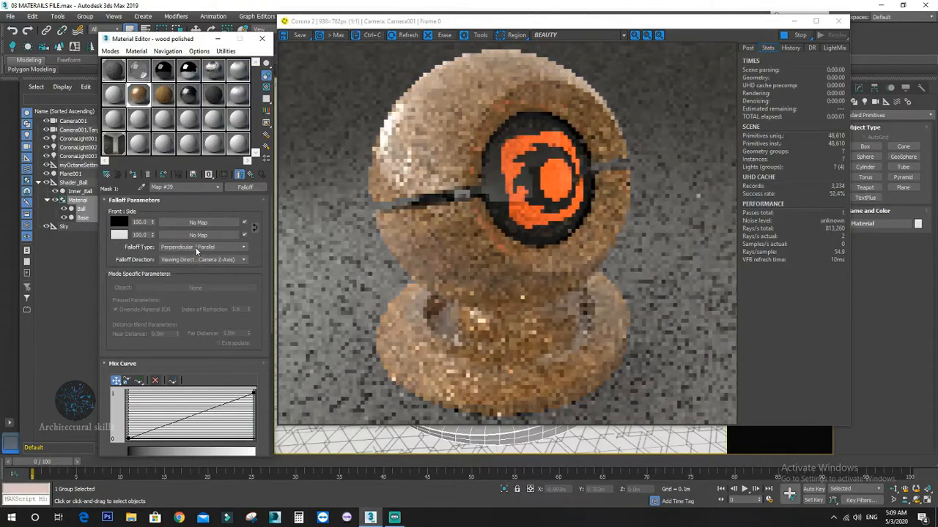
Compare the Fresnel falloff type with Perpendicular / Parallel on the shader ball, ending on Perpendicular / Parallel
{"action": "left_click", "coordinate": [195, 247]}
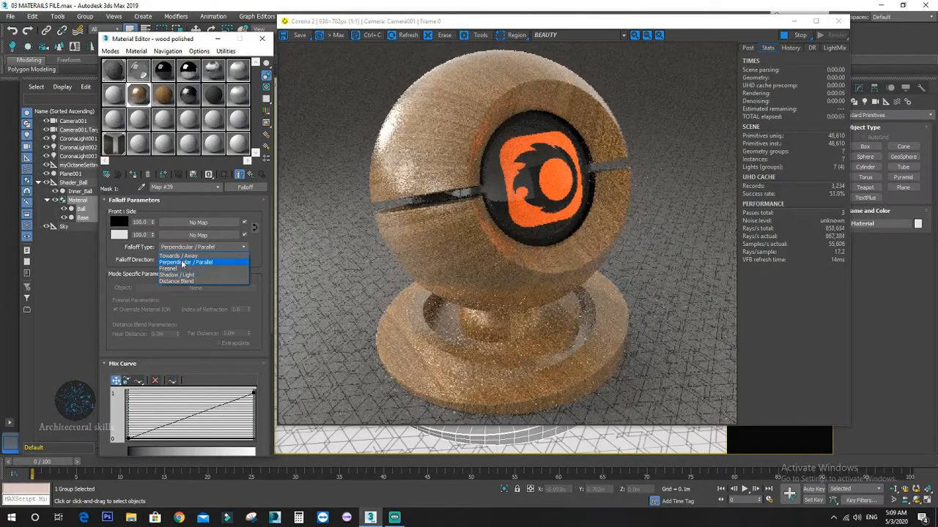
{"action": "left_click", "coordinate": [182, 269]}
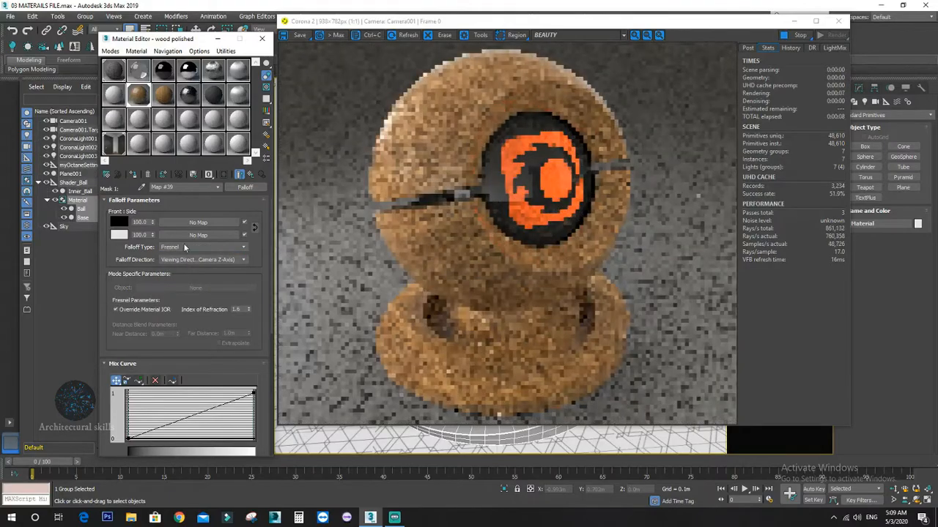
{"action": "left_click", "coordinate": [184, 247]}
{"action": "left_click", "coordinate": [186, 262]}
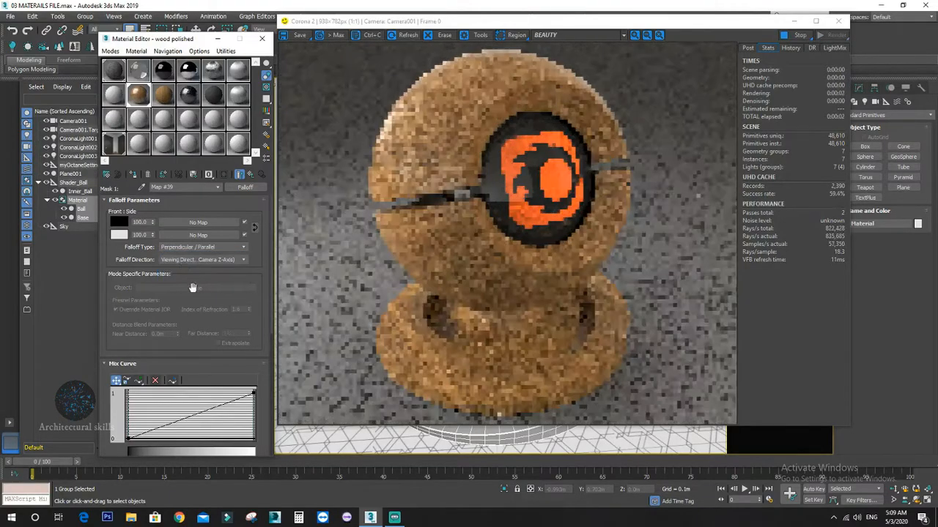
Darken the side colour of the layer 1 Falloff mask to a light grey
{"action": "left_click", "coordinate": [120, 235]}
{"action": "left_click", "coordinate": [353, 113]}
{"action": "left_click", "coordinate": [361, 151]}
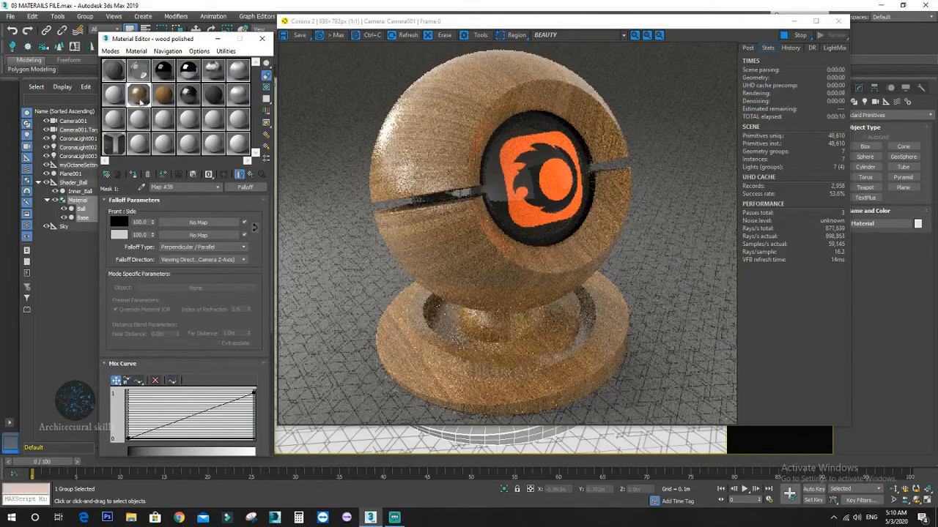
Preview the 02 - Default, glass green, chrome and burshed steel materials in turn by assigning each to the shader ball
{"action": "left_click", "coordinate": [139, 76]}
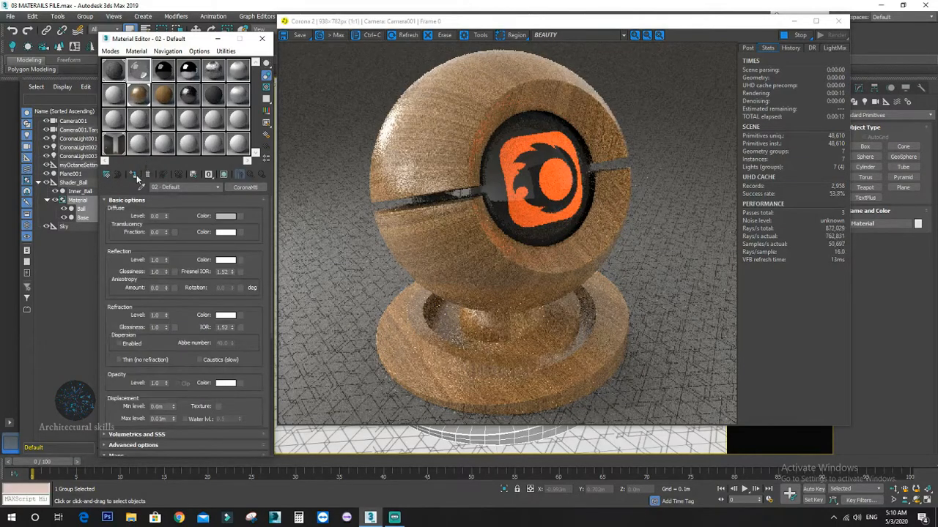
{"action": "left_click", "coordinate": [135, 176]}
{"action": "left_click", "coordinate": [161, 74]}
{"action": "left_click", "coordinate": [136, 176]}
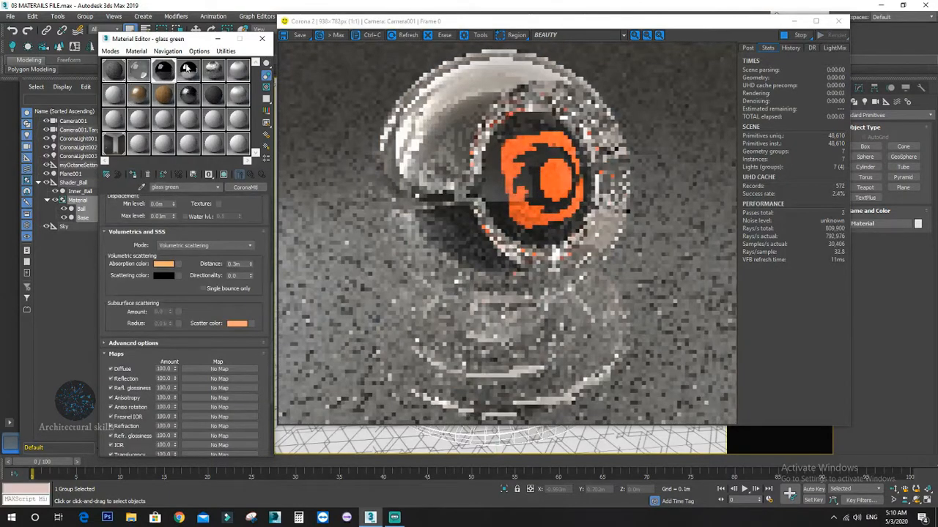
{"action": "left_click", "coordinate": [189, 69]}
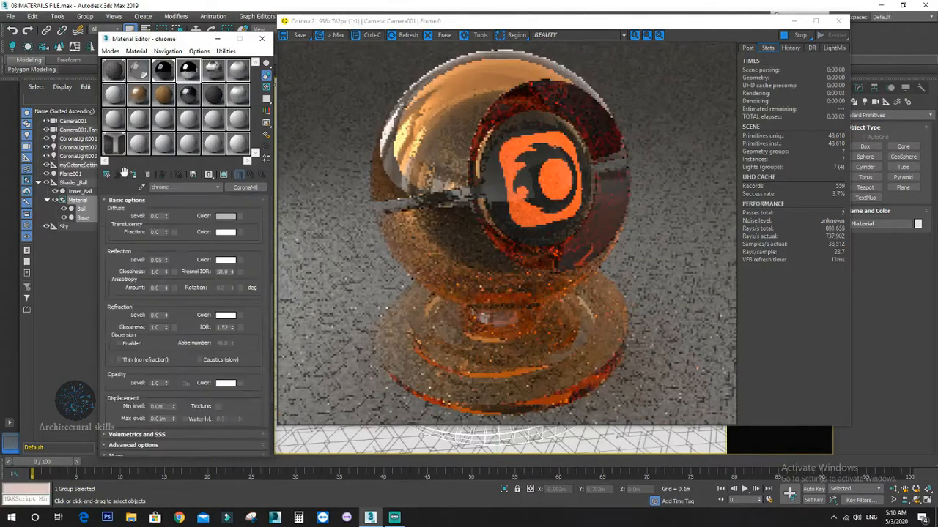
{"action": "left_click", "coordinate": [212, 69]}
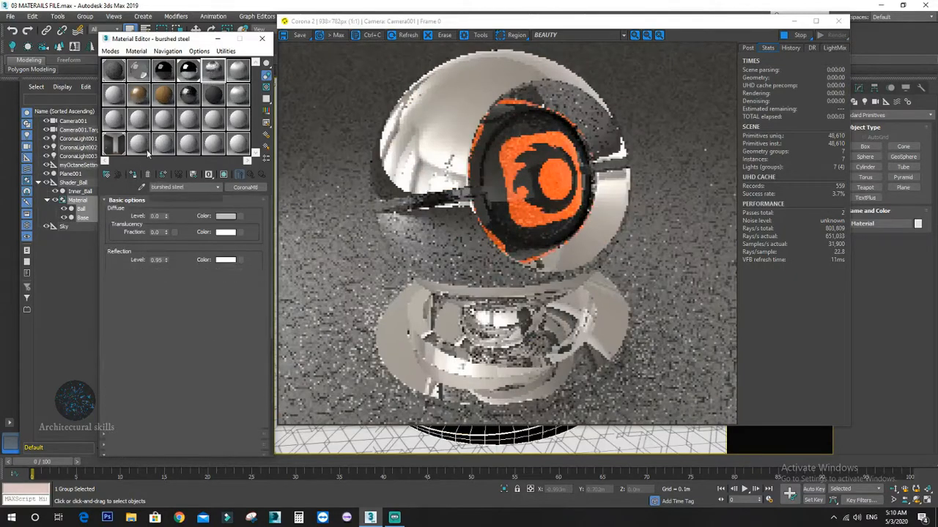
{"action": "left_click", "coordinate": [134, 177]}
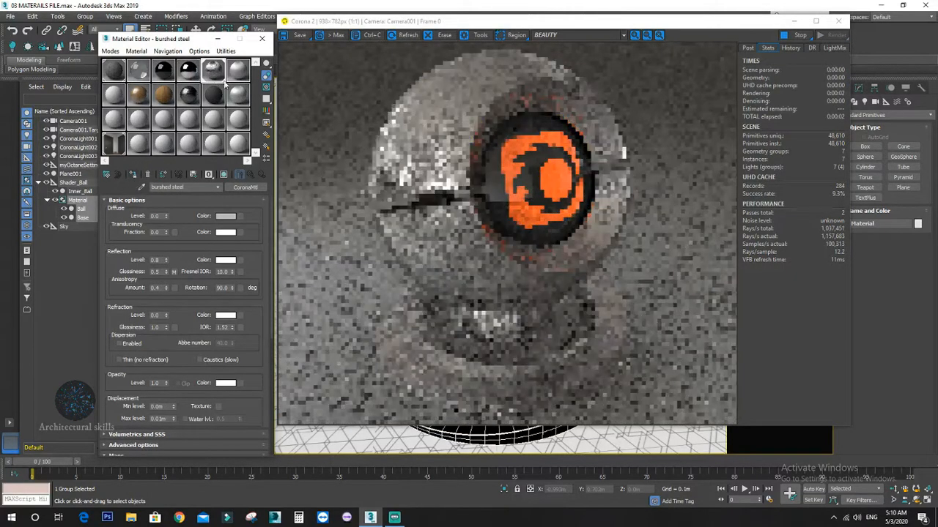
Preview the aluminum, aluminum polished and rubber materials in turn by assigning each to the shader ball
{"action": "left_click", "coordinate": [238, 69]}
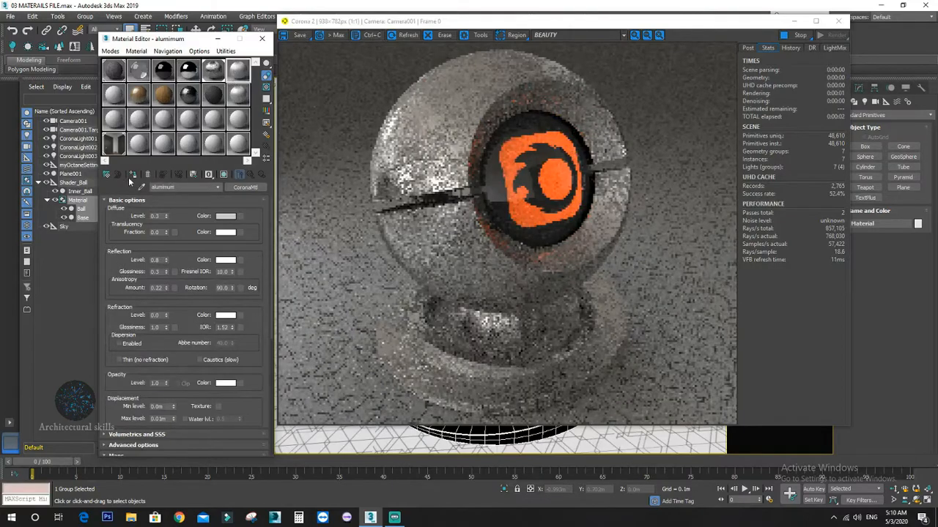
{"action": "left_click", "coordinate": [133, 172]}
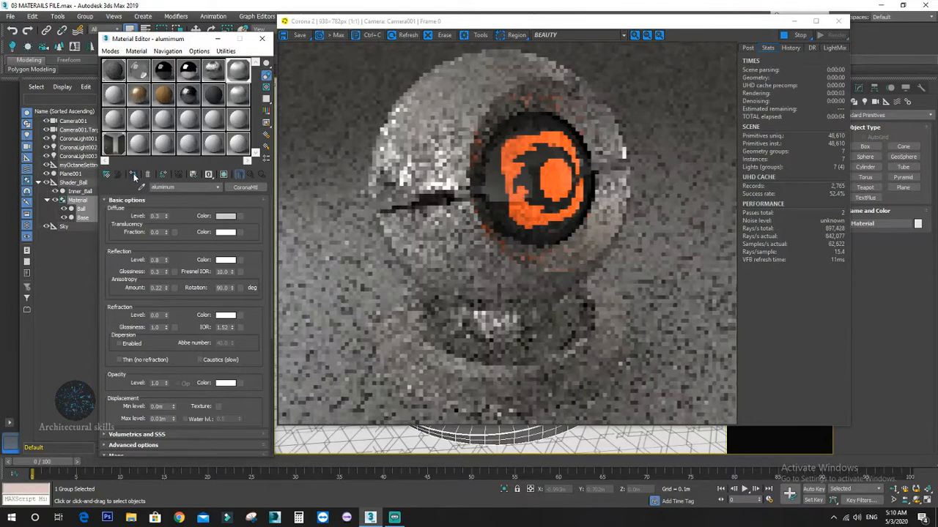
{"action": "left_click", "coordinate": [238, 96]}
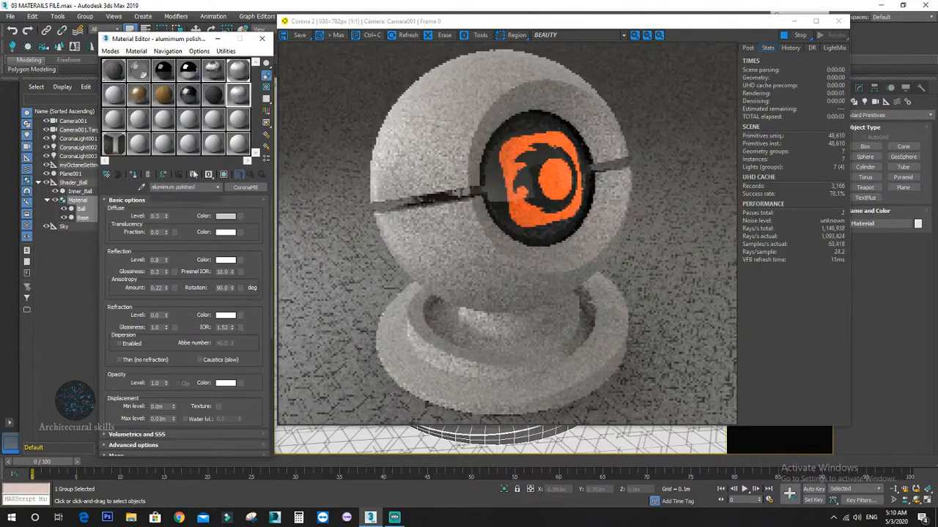
{"action": "left_click", "coordinate": [133, 174]}
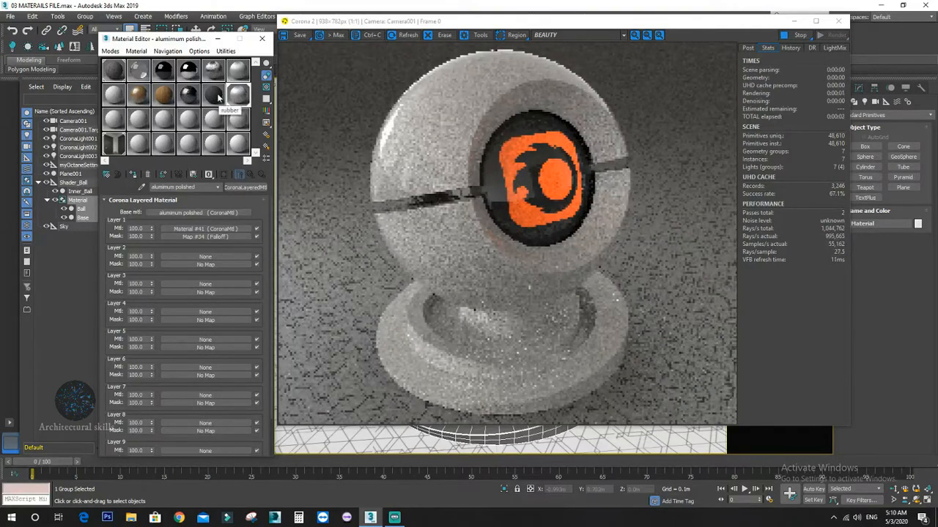
{"action": "left_click", "coordinate": [217, 95]}
{"action": "left_click", "coordinate": [135, 175]}
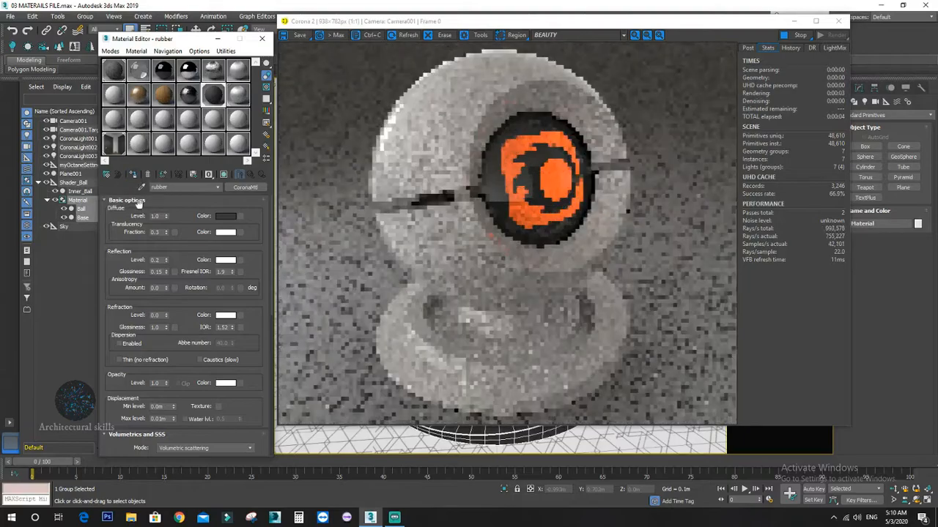
Preview dark metal and wood on the shader ball, then assign wood polished to it again
{"action": "left_click", "coordinate": [188, 95]}
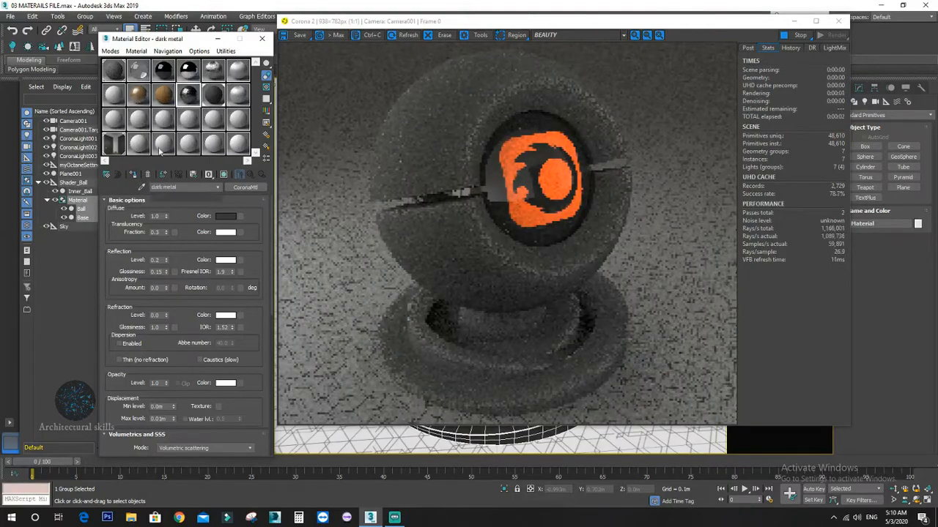
{"action": "left_click", "coordinate": [137, 175]}
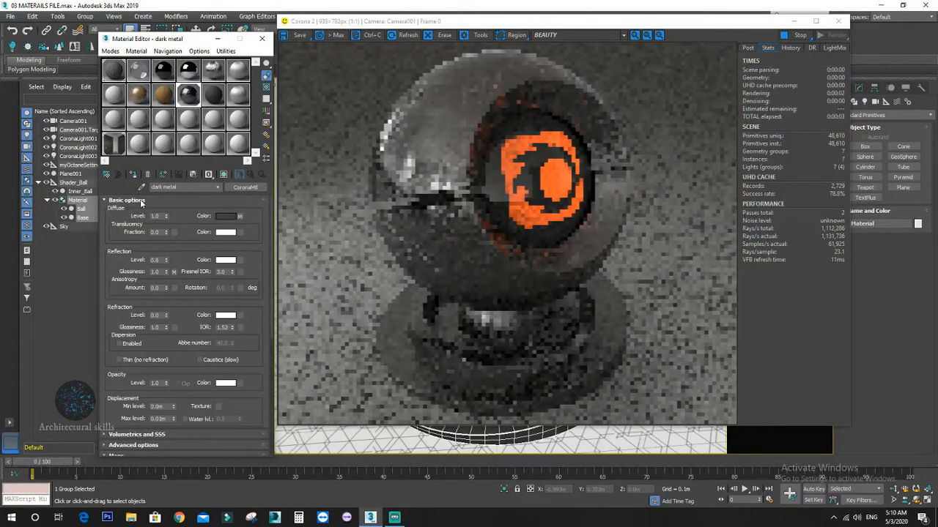
{"action": "left_click", "coordinate": [163, 96]}
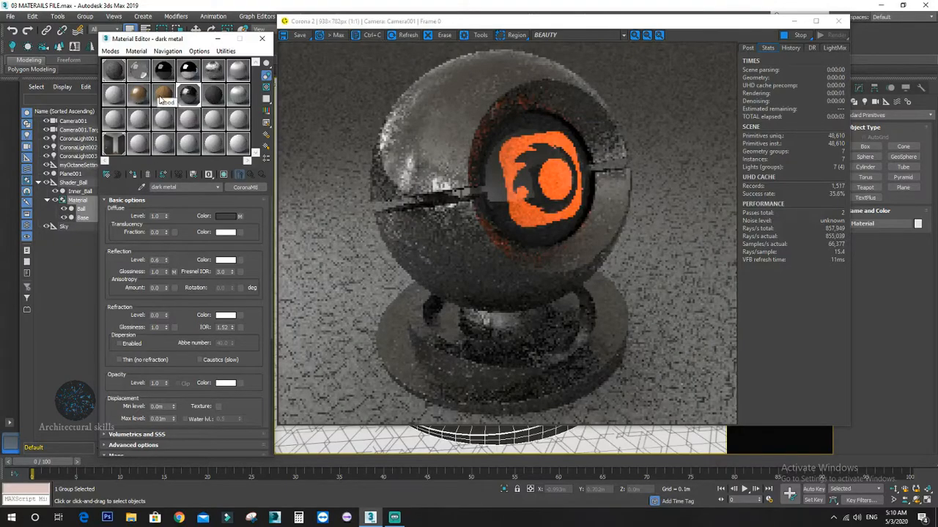
{"action": "left_click", "coordinate": [134, 175]}
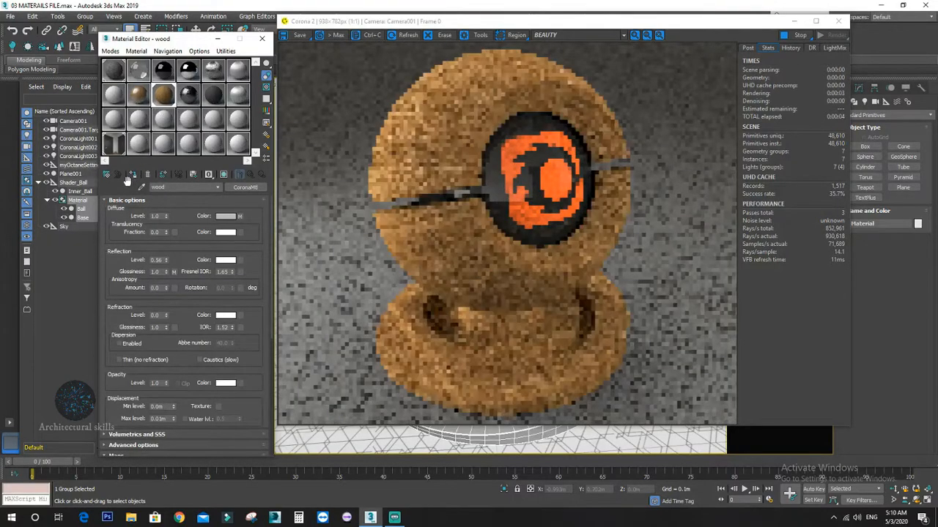
{"action": "left_click", "coordinate": [138, 95]}
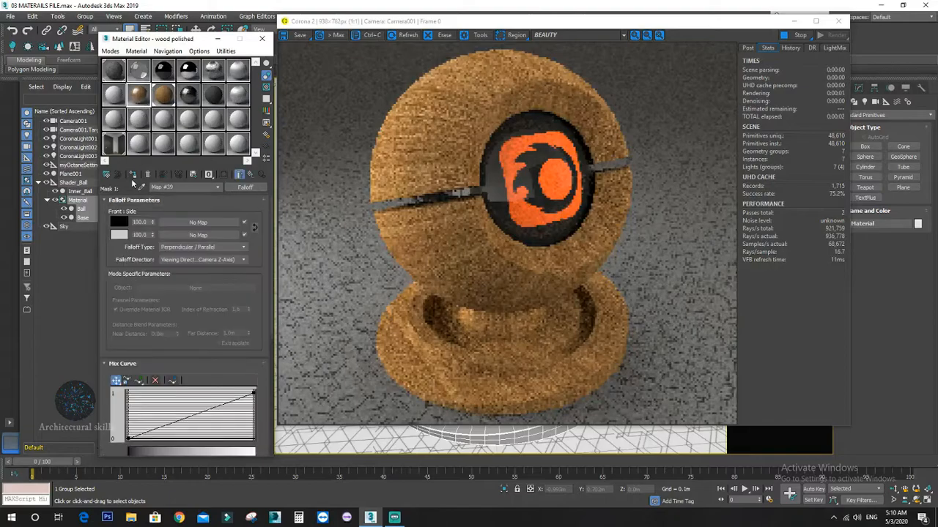
{"action": "left_click", "coordinate": [134, 175]}
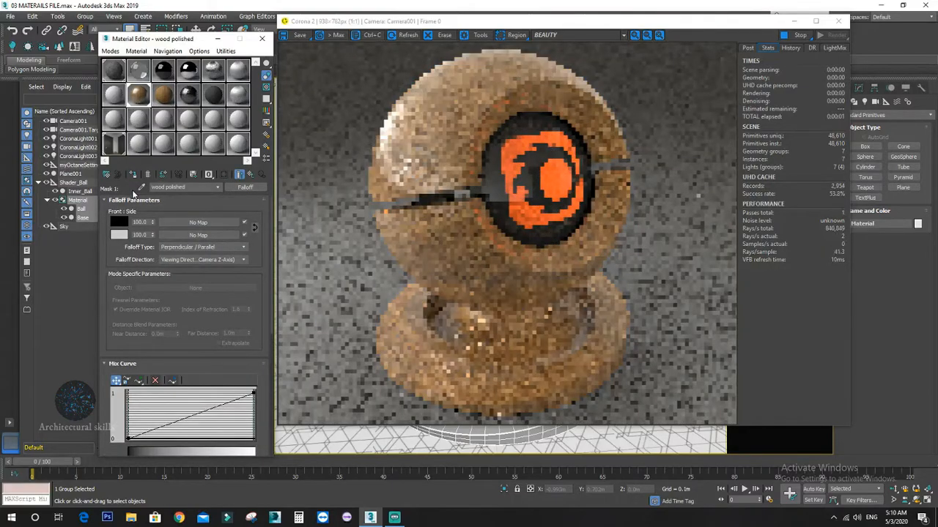